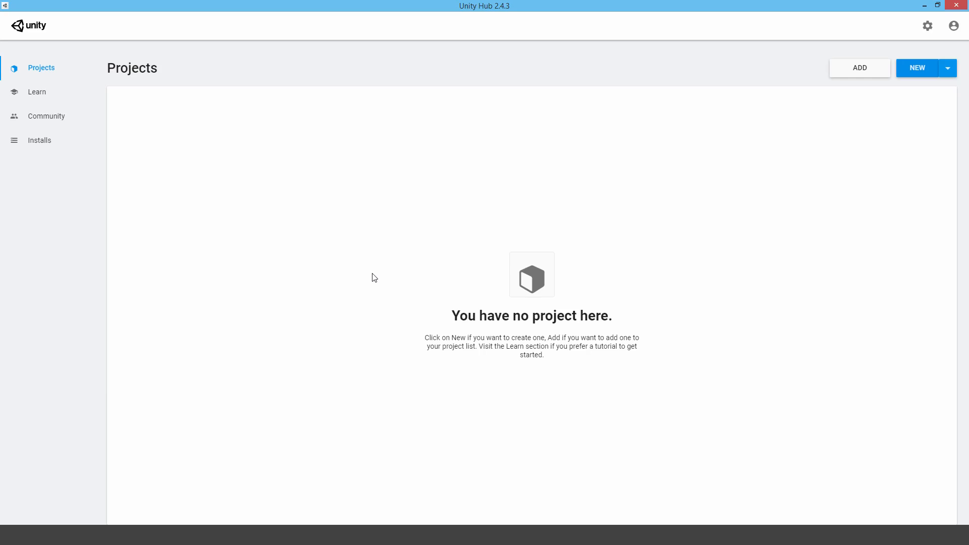
Step: Create a new project from the 2D template, named "GTGD S2 Learn Unity 2D"
{"action": "left_click", "coordinate": [918, 78]}
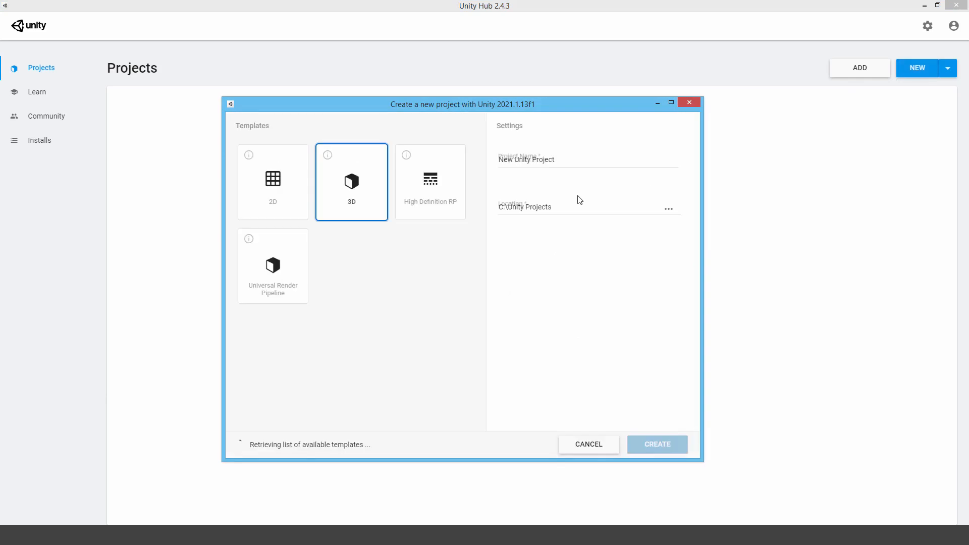
{"action": "left_click", "coordinate": [268, 185]}
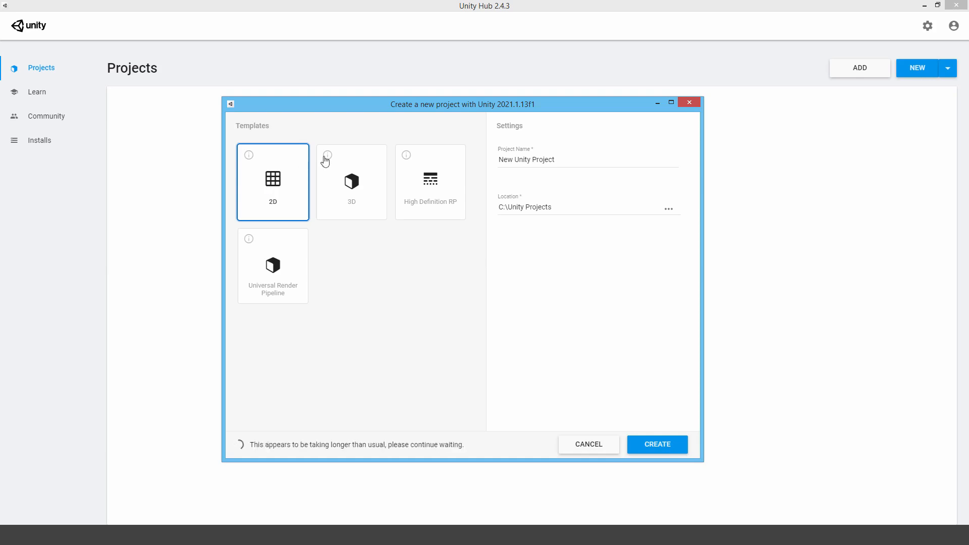
{"action": "left_click", "coordinate": [556, 159]}
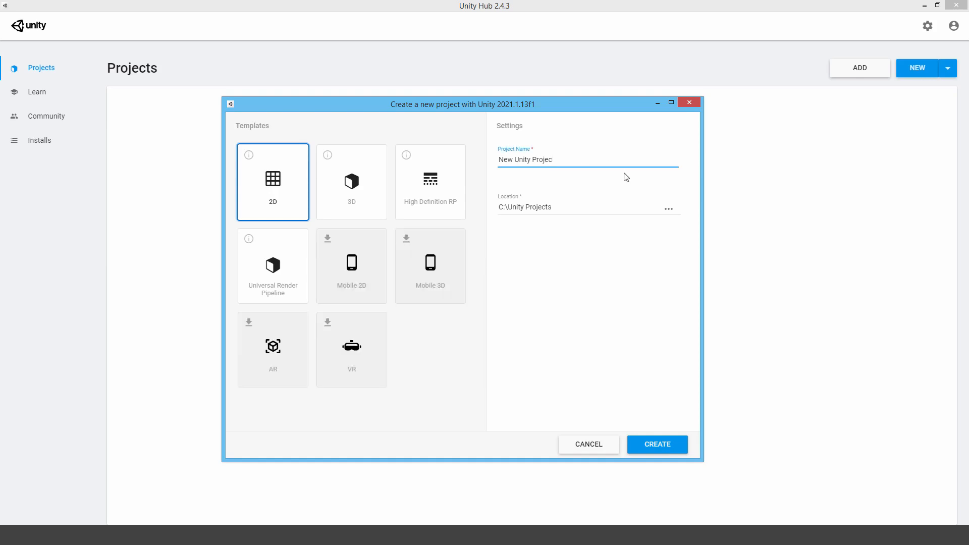
{"action": "key", "text": "BackSpace"}
{"action": "key", "text": "BackSpace"}
{"action": "key", "text": "BackSpace"}
{"action": "key", "text": "BackSpace"}
{"action": "key", "text": "BackSpace"}
{"action": "key", "text": "BackSpace"}
{"action": "key", "text": "BackSpace"}
{"action": "key", "text": "BackSpace"}
{"action": "key", "text": "BackSpace"}
{"action": "key", "text": "BackSpace"}
{"action": "key", "text": "BackSpace"}
{"action": "key", "text": "BackSpace"}
{"action": "key", "text": "BackSpace"}
{"action": "key", "text": "BackSpace"}
{"action": "key", "text": "BackSpace"}
{"action": "key", "text": "BackSpace"}
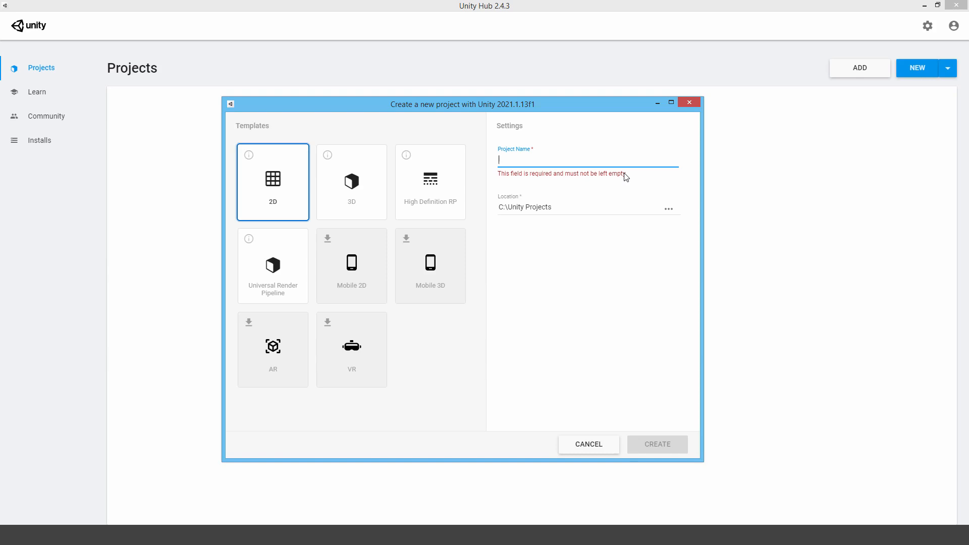
{"action": "type", "text": "GTGD "}
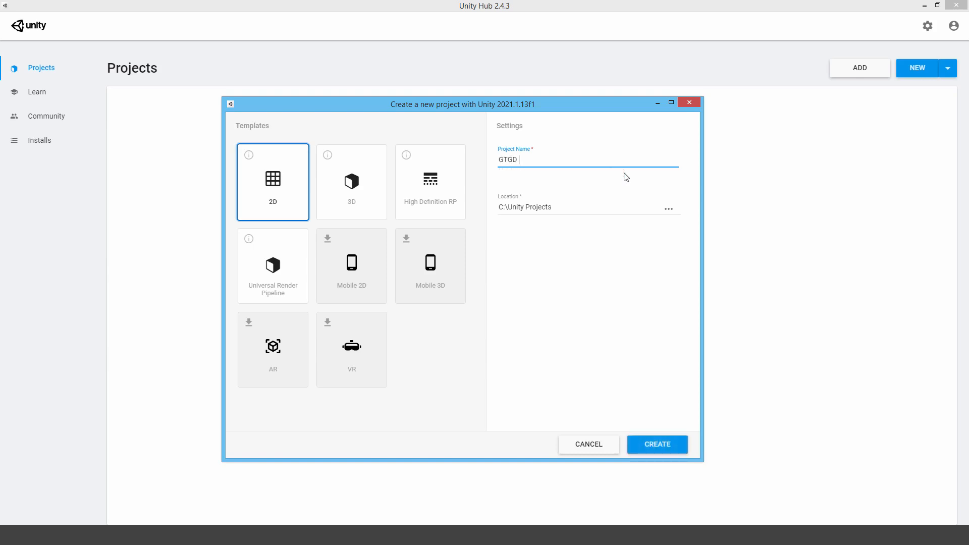
{"action": "type", "text": "S2"}
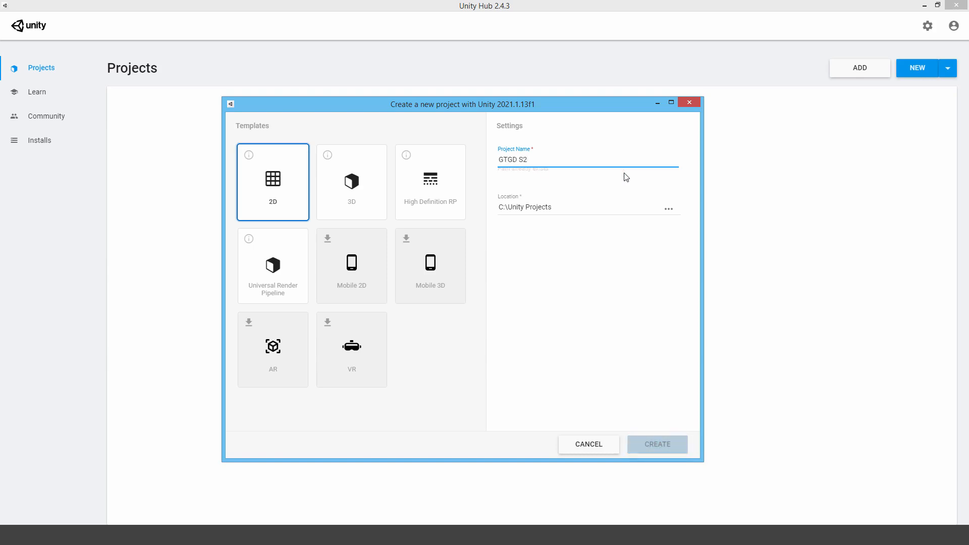
{"action": "type", "text": " Learn Unity 2"}
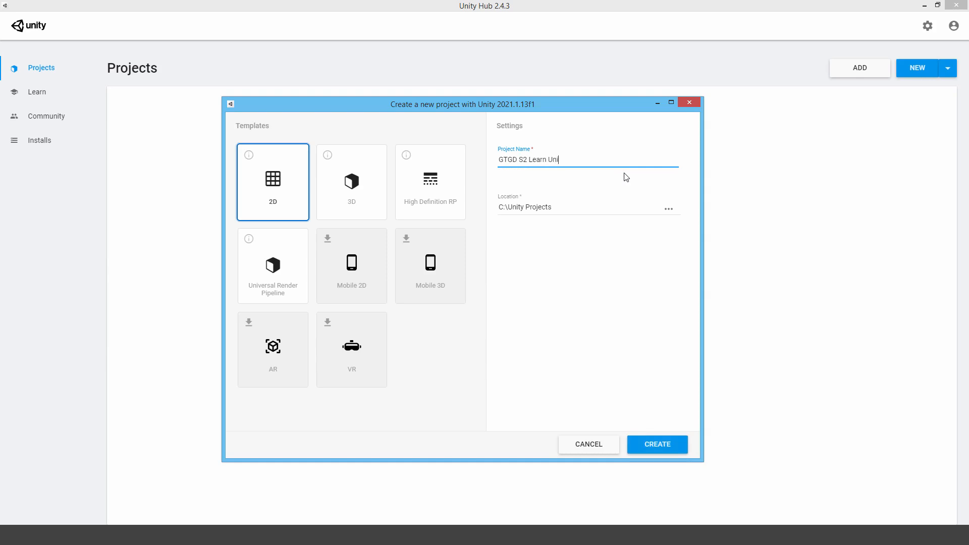
{"action": "type", "text": "D"}
{"action": "left_click", "coordinate": [646, 447]}
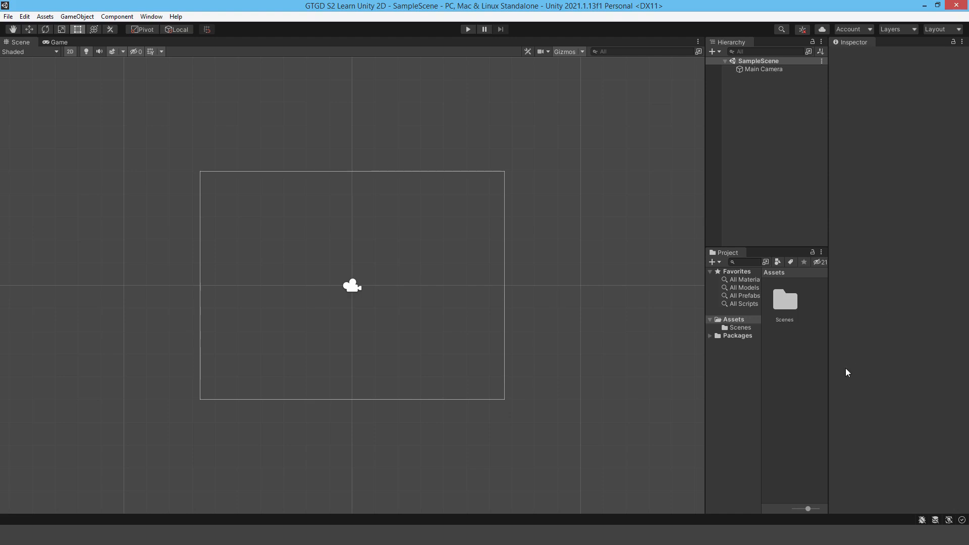
Step: Compare the Scene and Game views of the empty sample scene, viewing the Game view at 1x scale
{"action": "left_click", "coordinate": [59, 41]}
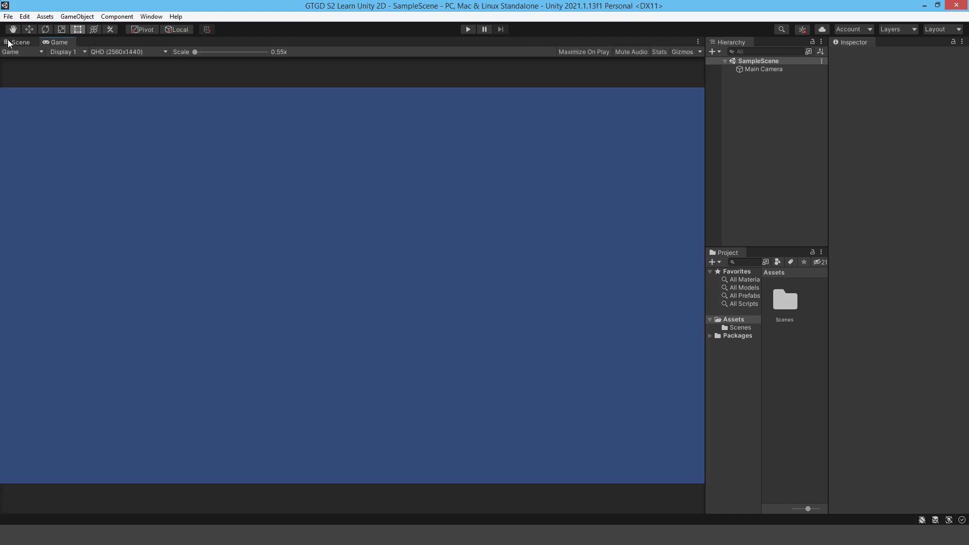
{"action": "left_click", "coordinate": [21, 42]}
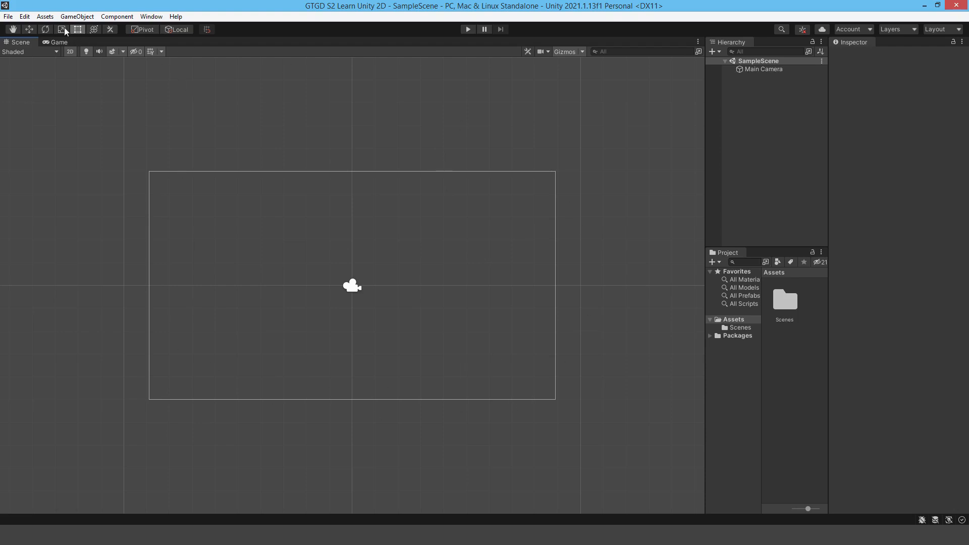
{"action": "left_click", "coordinate": [52, 42]}
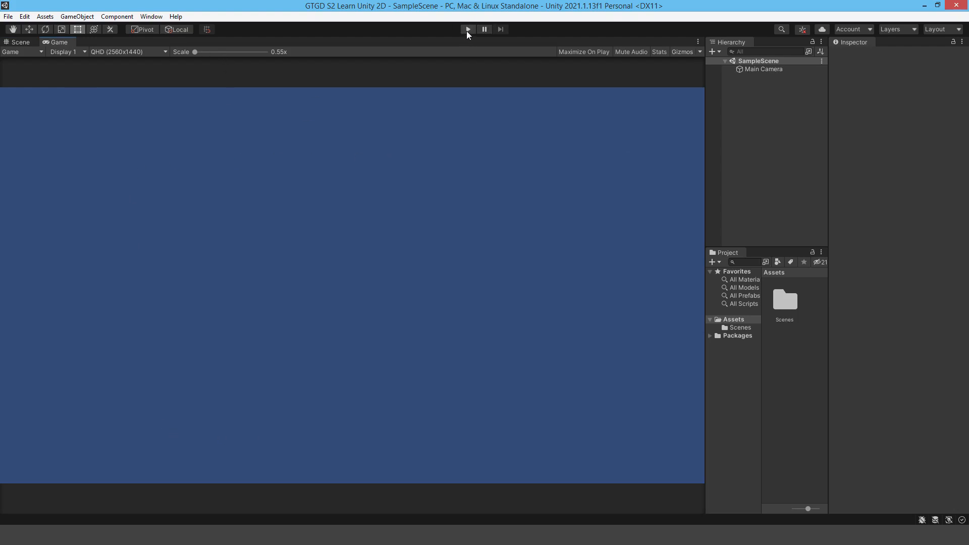
{"action": "left_click", "coordinate": [21, 42]}
{"action": "left_click", "coordinate": [58, 42]}
{"action": "mouse_move", "coordinate": [194, 56]}
{"action": "left_mouse_down"}
{"action": "mouse_move", "coordinate": [244, 59]}
{"action": "mouse_move", "coordinate": [212, 60]}
{"action": "left_mouse_up"}
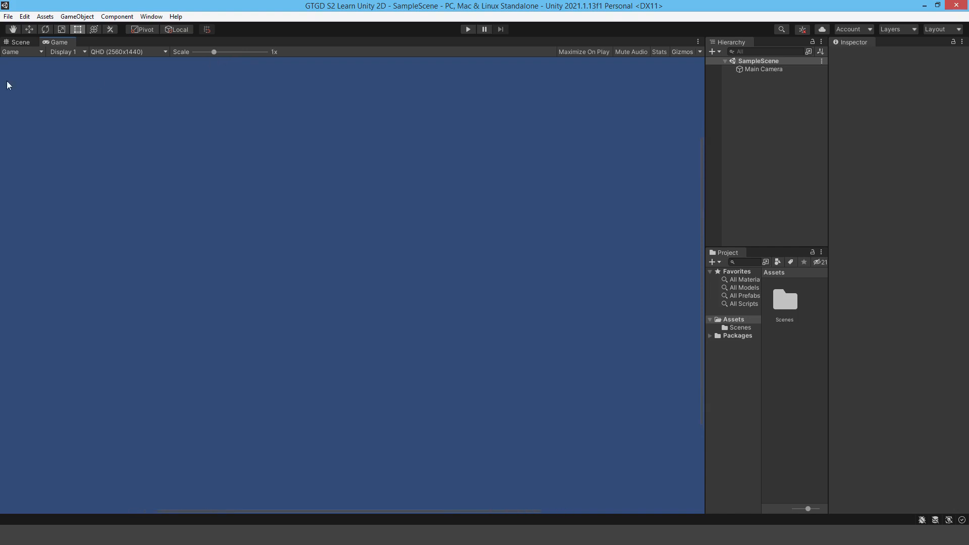
{"action": "left_click", "coordinate": [20, 42]}
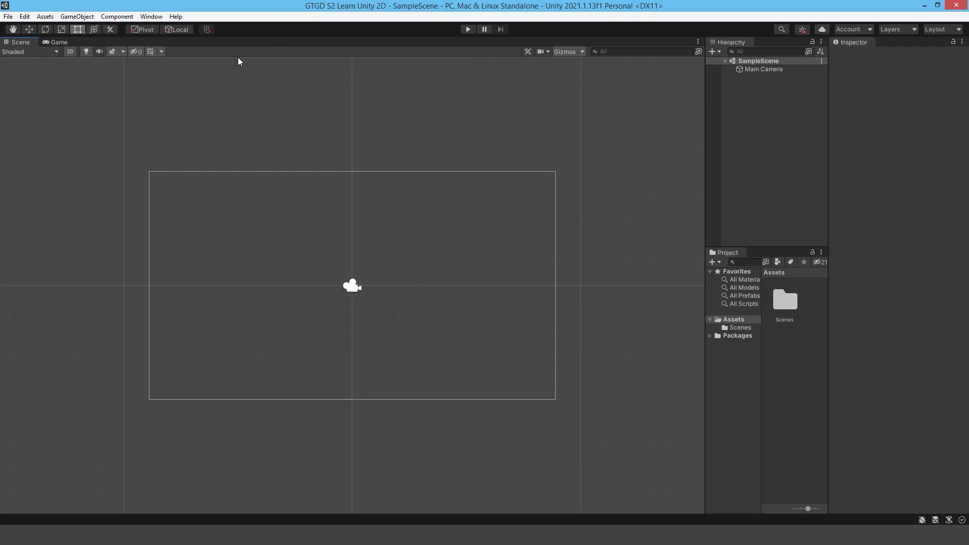
Step: Apply the Default window layout to the editor
{"action": "left_click", "coordinate": [164, 17]}
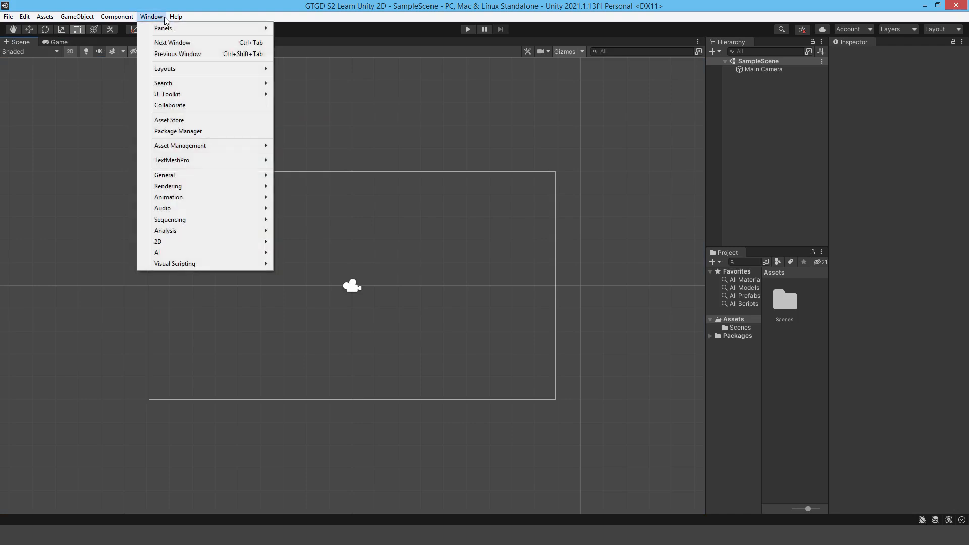
{"action": "mouse_move", "coordinate": [174, 17]}
{"action": "mouse_move", "coordinate": [169, 69]}
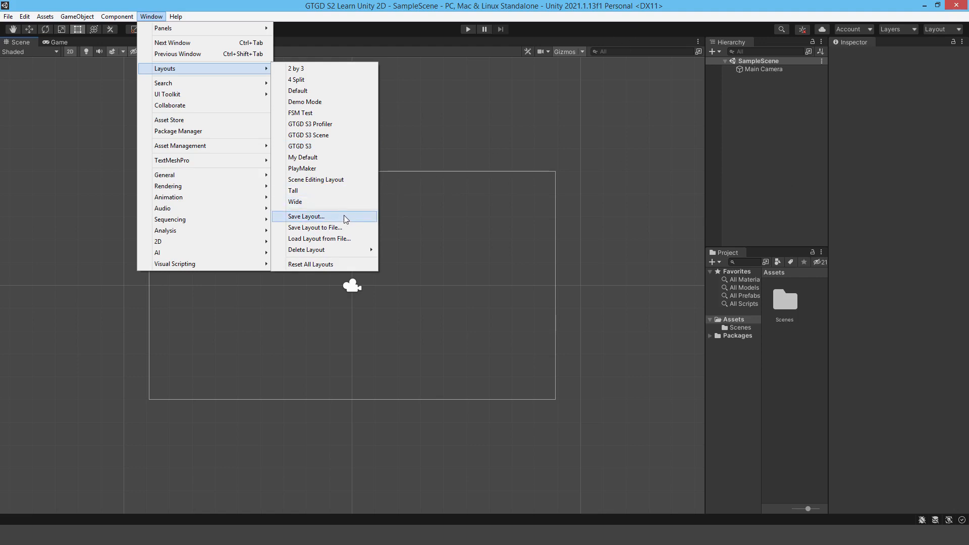
{"action": "left_click", "coordinate": [304, 93]}
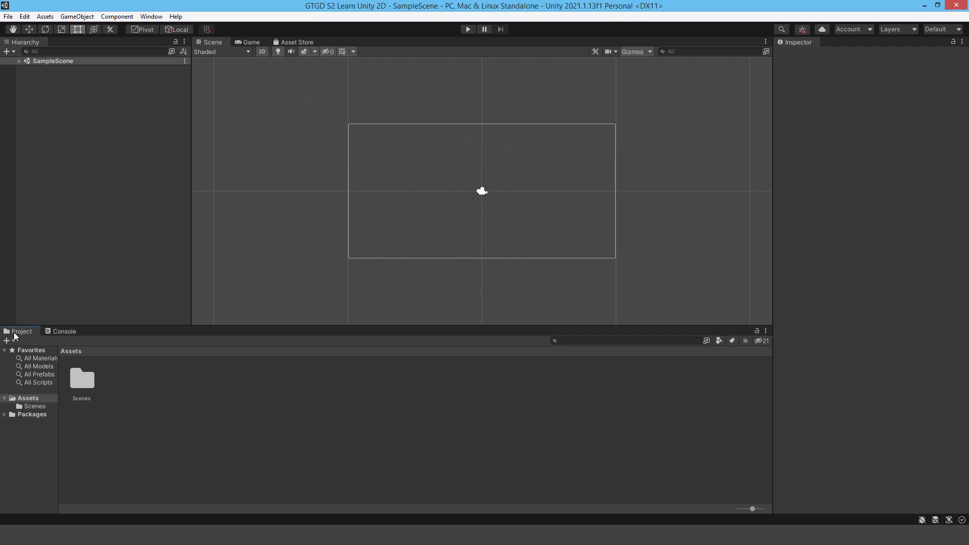
Step: Dock the Project window beside the Console, between it and the Inspector, and narrow it
{"action": "left_click_drag", "start_coordinate": [15, 335], "coordinate": [513, 306]}
{"action": "left_click_drag", "start_coordinate": [717, 349], "coordinate": [742, 387]}
{"action": "left_click_drag", "start_coordinate": [514, 372], "coordinate": [598, 372]}
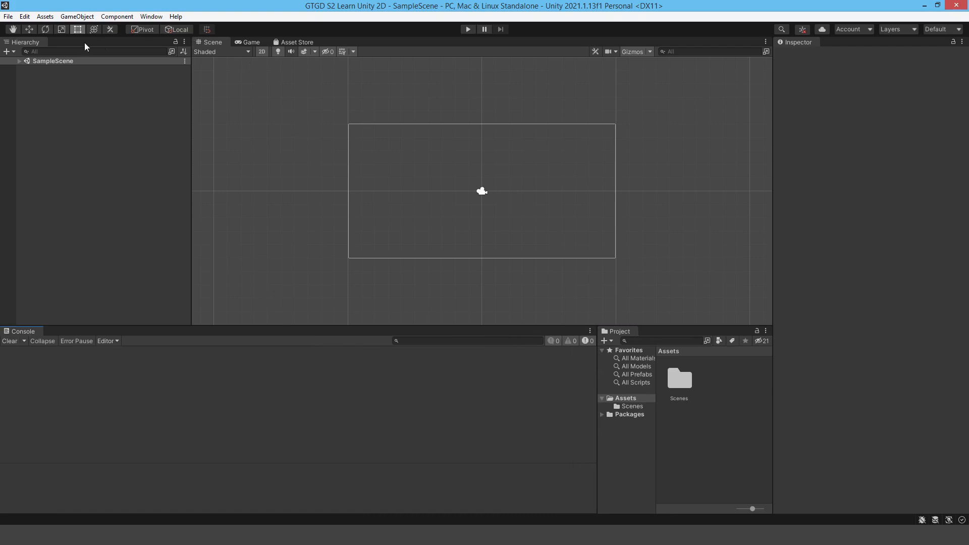
Step: Dock the Hierarchy between the Scene view and the Inspector, aligned above the Project window, and adjust the column width and row height
{"action": "left_click_drag", "start_coordinate": [25, 43], "coordinate": [688, 176]}
{"action": "left_click_drag", "start_coordinate": [581, 190], "coordinate": [597, 192]}
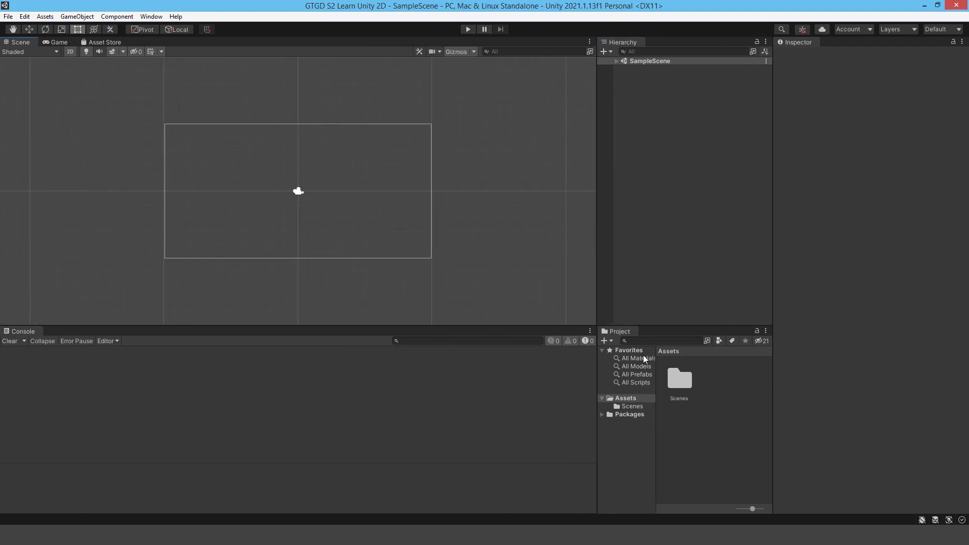
{"action": "left_click", "coordinate": [686, 377]}
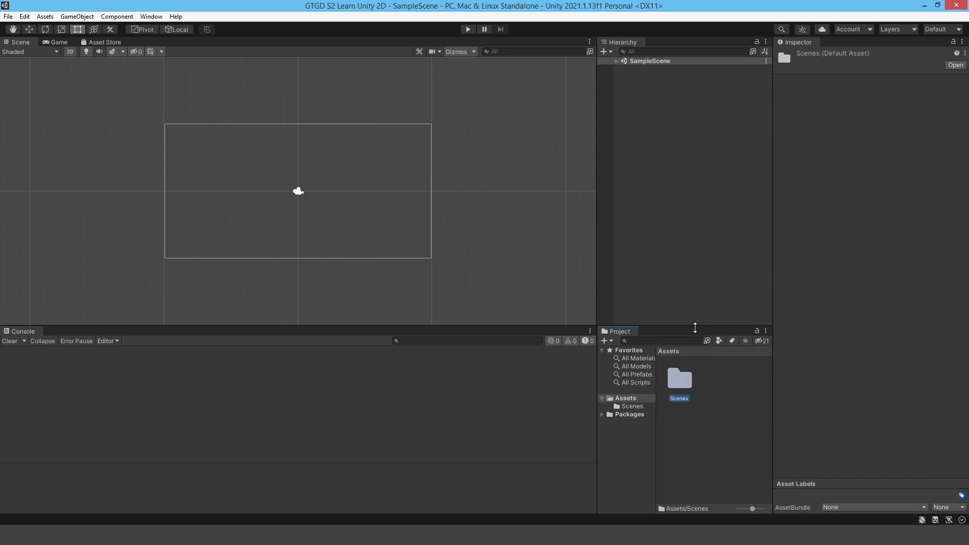
{"action": "left_click_drag", "start_coordinate": [694, 327], "coordinate": [690, 299]}
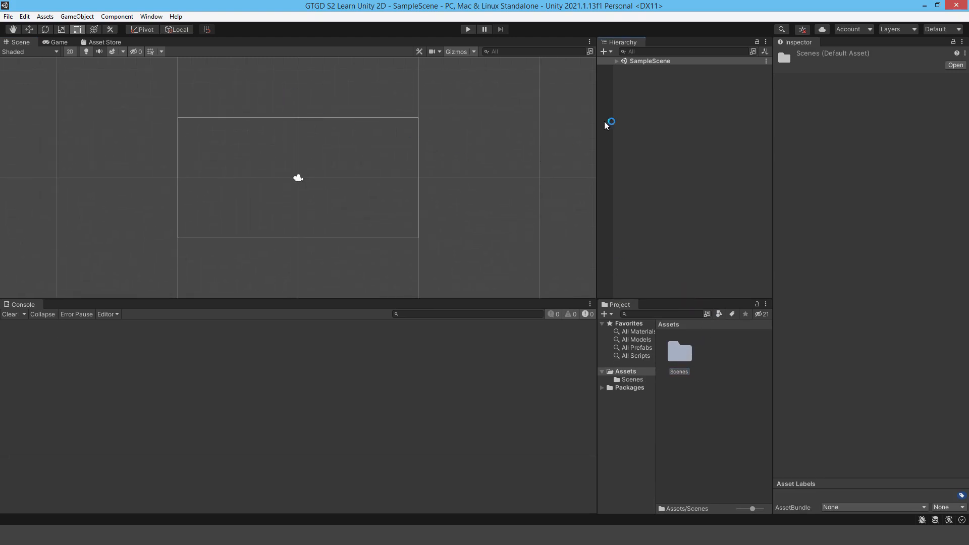
Step: Expand SampleScene in the Hierarchy and select the Main Camera
{"action": "right_click", "coordinate": [631, 111]}
{"action": "left_click", "coordinate": [620, 62]}
{"action": "left_click", "coordinate": [617, 61]}
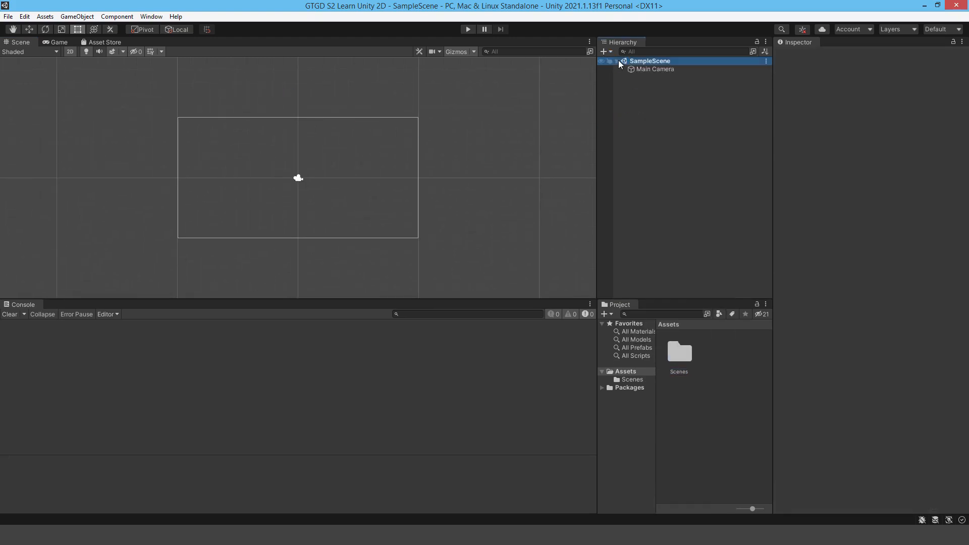
{"action": "left_click", "coordinate": [654, 69]}
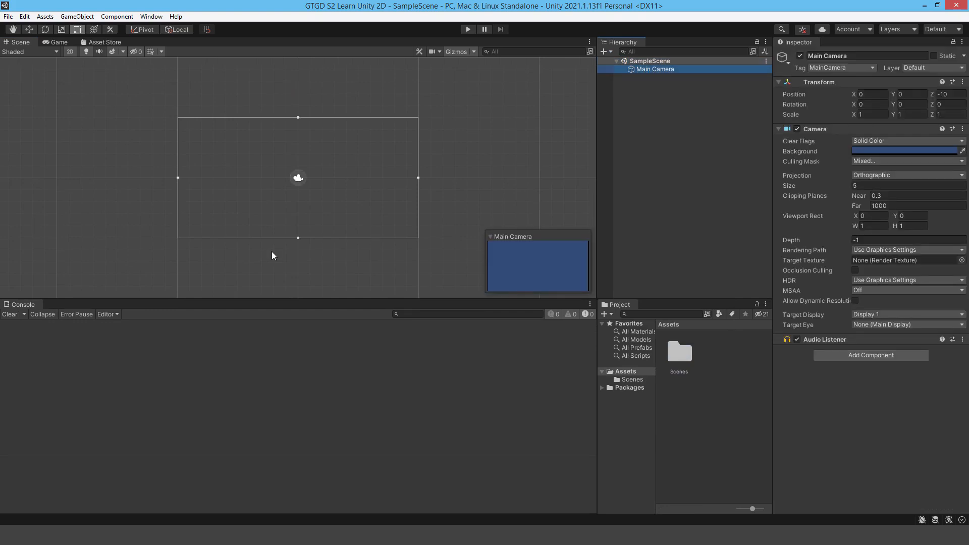
Step: Switch the Scene view to 3D and look around the Main Camera's view volume
{"action": "left_click", "coordinate": [70, 52]}
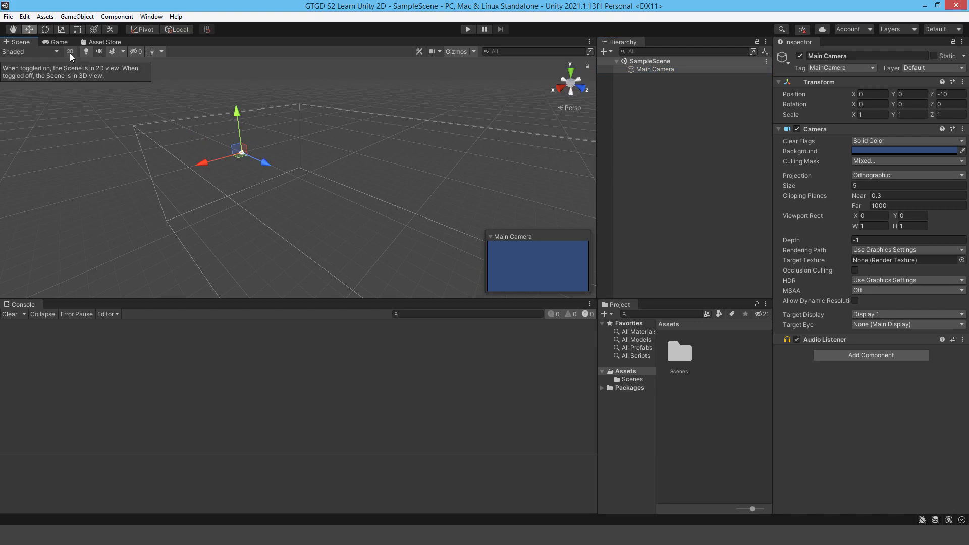
{"action": "right_click_drag", "start_coordinate": [270, 149], "coordinate": [283, 75]}
{"action": "right_click_drag", "start_coordinate": [223, 154], "coordinate": [242, 245]}
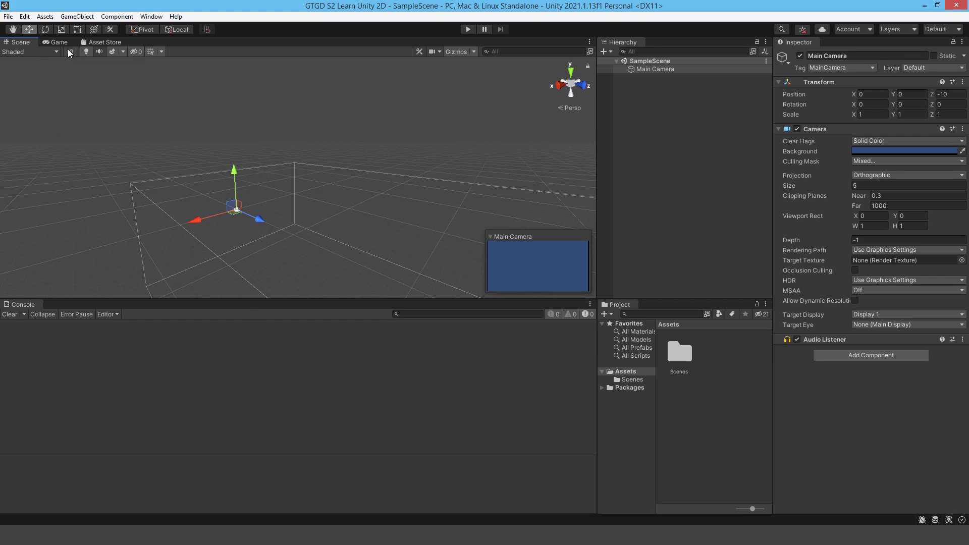
Step: Try the Perspective projection on the Main Camera, then return it to Orthographic
{"action": "left_click", "coordinate": [873, 179]}
{"action": "left_click", "coordinate": [879, 183]}
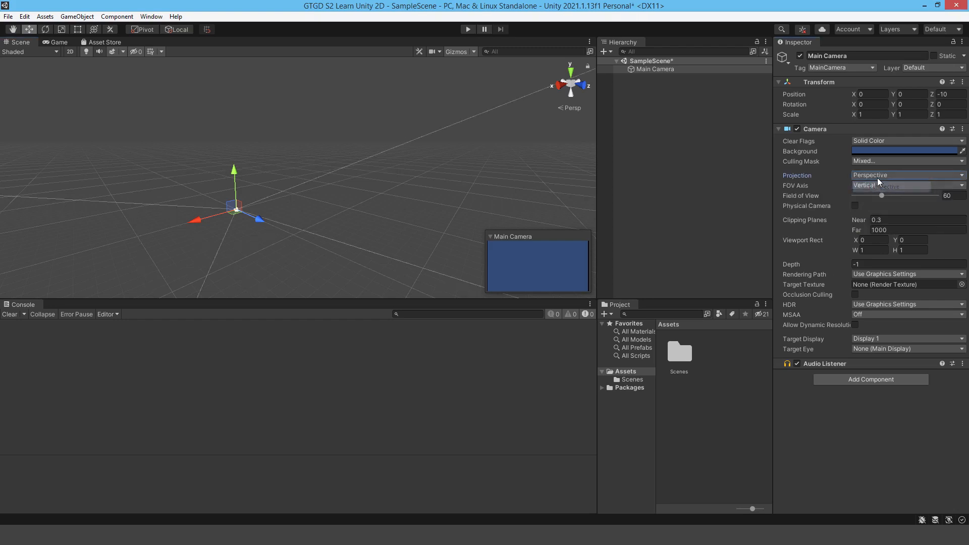
{"action": "left_click", "coordinate": [877, 177]}
{"action": "left_click", "coordinate": [877, 197]}
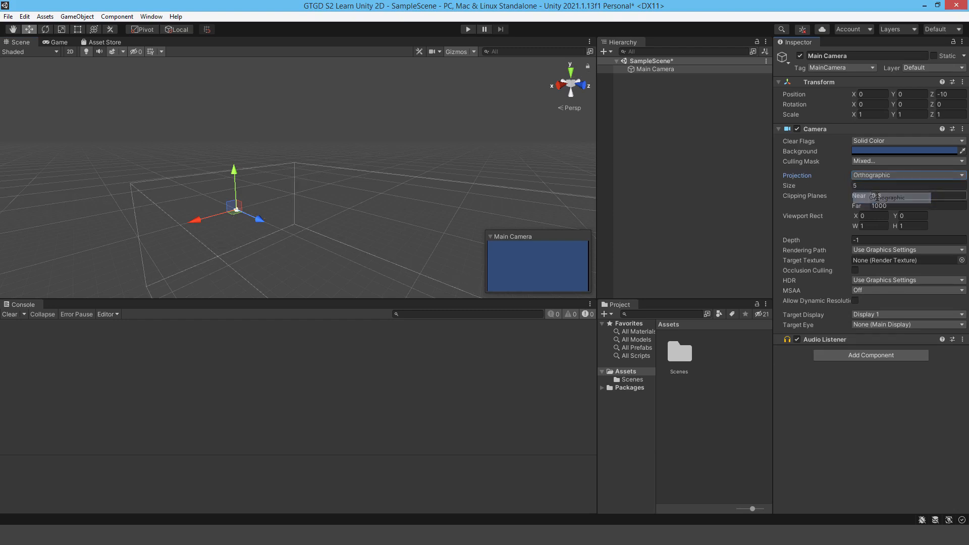
Step: Compare the Scene's 2D and 3D views again, finishing in 2D with the camera frame centred
{"action": "left_click", "coordinate": [70, 52]}
{"action": "key", "text": "t"}
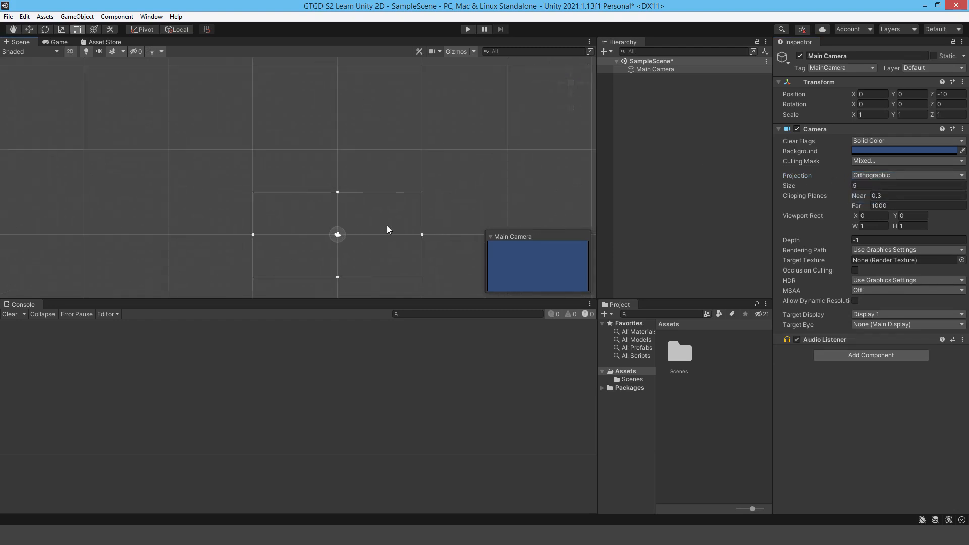
{"action": "scroll", "coordinate": [389, 230], "scroll_direction": "up", "scroll_amount": 3}
{"action": "left_click", "coordinate": [70, 52]}
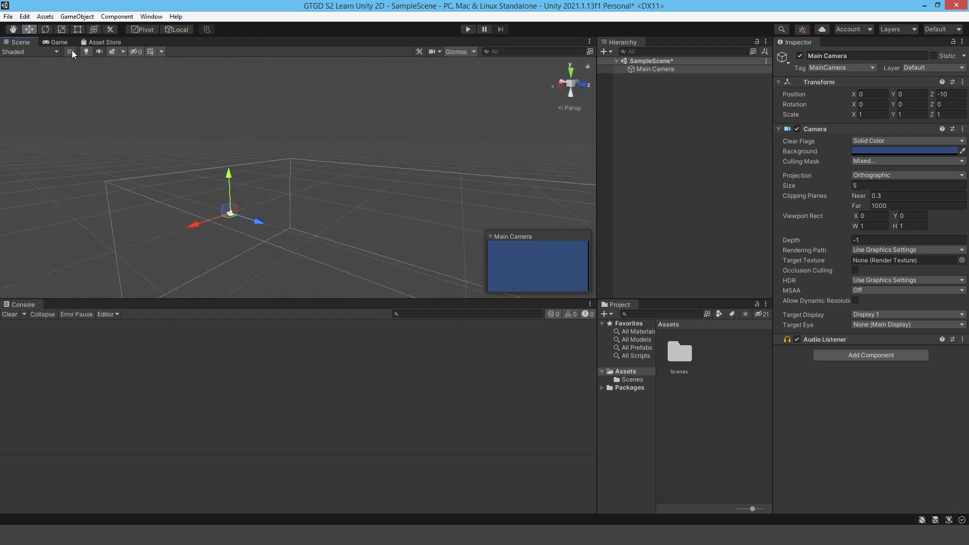
{"action": "left_click", "coordinate": [71, 52]}
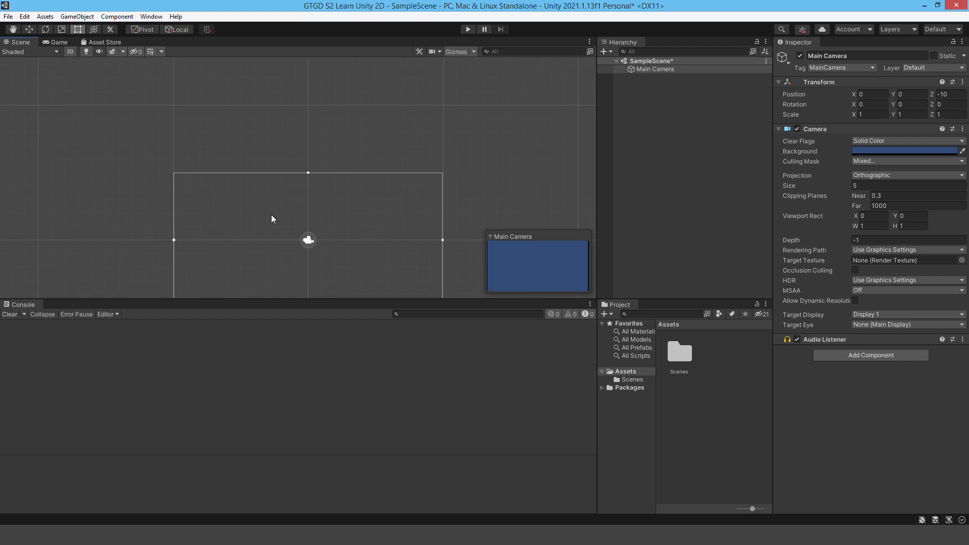
{"action": "middle_click_drag", "start_coordinate": [379, 218], "coordinate": [375, 161]}
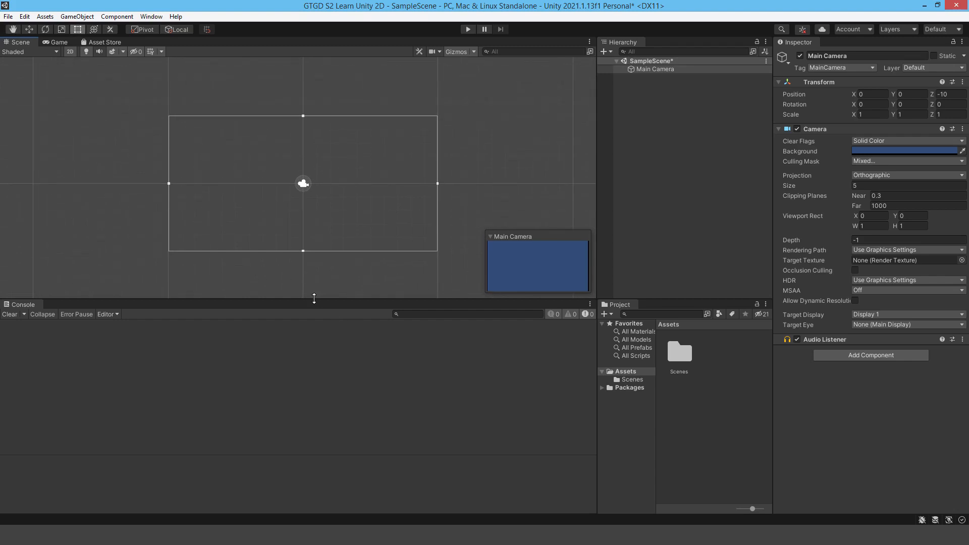
Step: Stack the Scene view above the Game view in an enlarged area, group the Asset Store with the Scene, and balance their heights
{"action": "left_click_drag", "start_coordinate": [314, 298], "coordinate": [303, 378]}
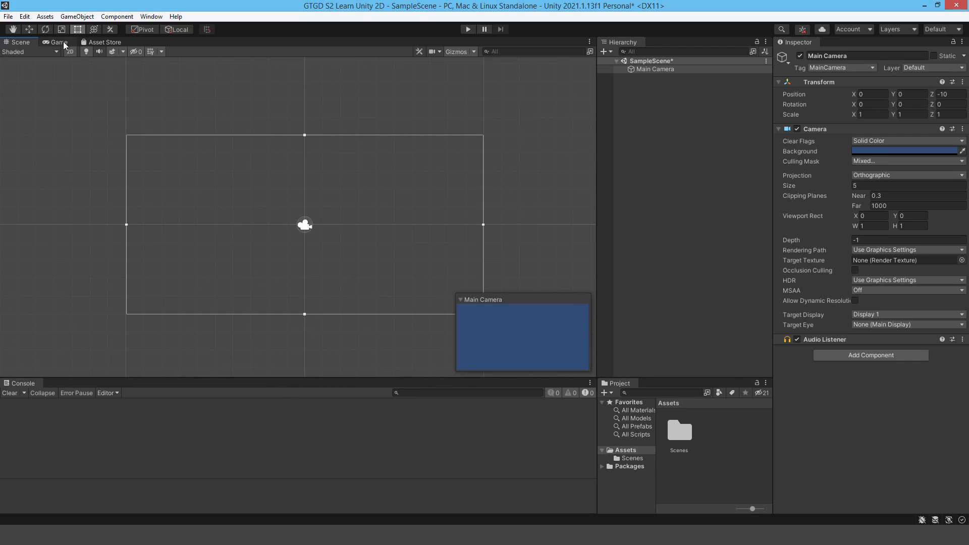
{"action": "left_click_drag", "start_coordinate": [23, 46], "coordinate": [90, 114]}
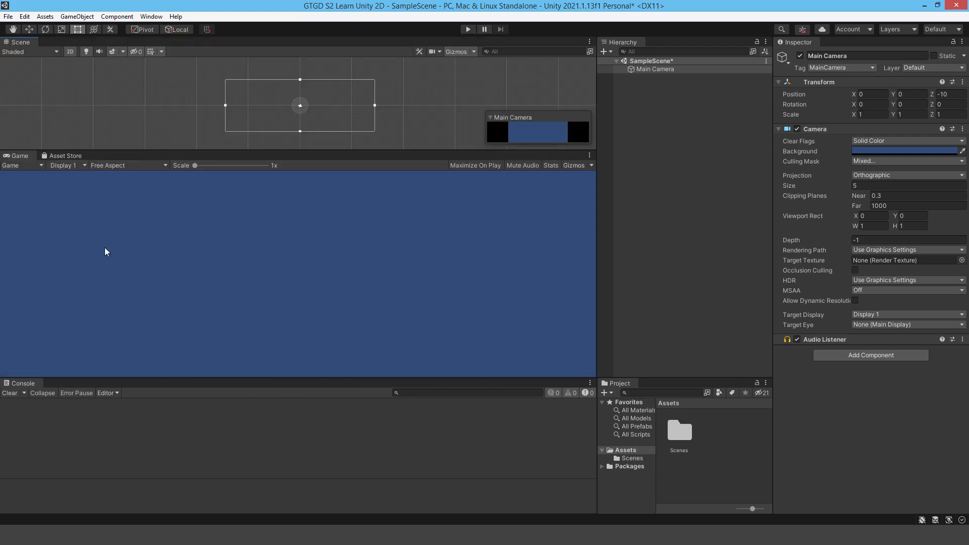
{"action": "left_click_drag", "start_coordinate": [73, 160], "coordinate": [51, 48]}
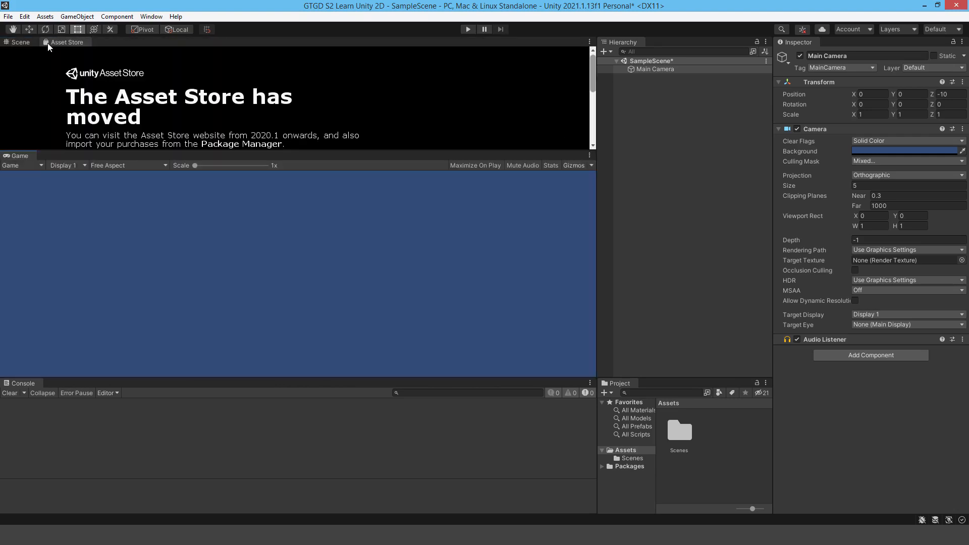
{"action": "left_click", "coordinate": [24, 44]}
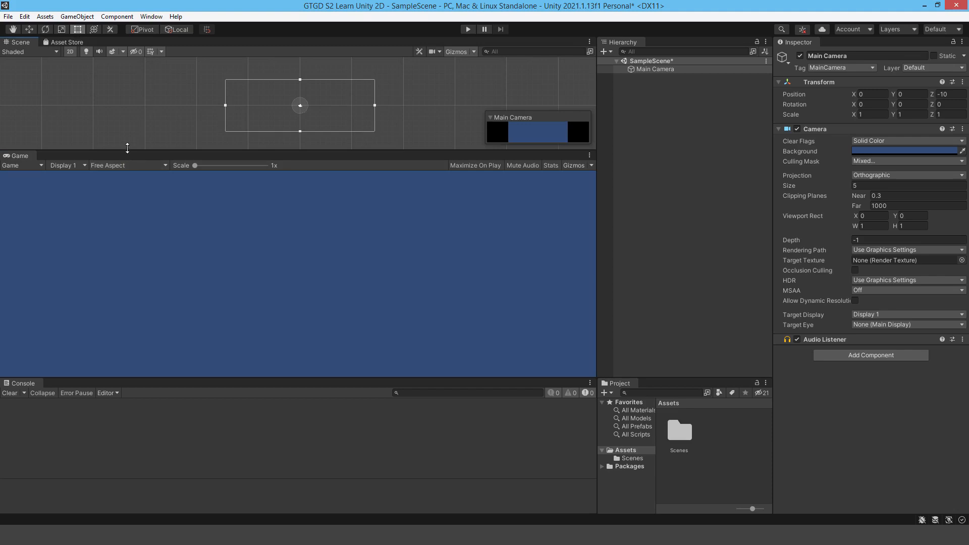
{"action": "left_click_drag", "start_coordinate": [127, 152], "coordinate": [130, 228]}
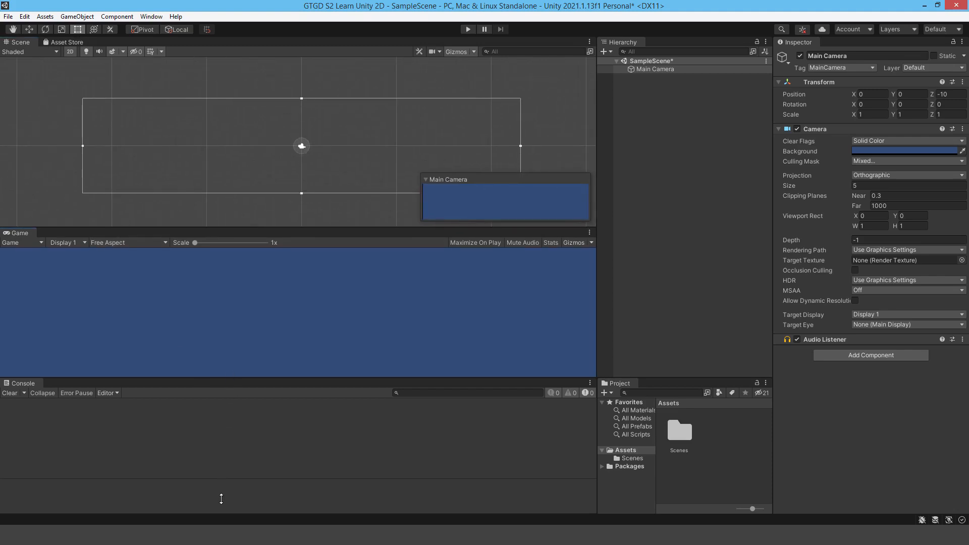
Step: Rearrange the docked windows so the Console sits beneath the Game view and the Project window beneath the Hierarchy
{"action": "left_click_drag", "start_coordinate": [23, 383], "coordinate": [103, 485]}
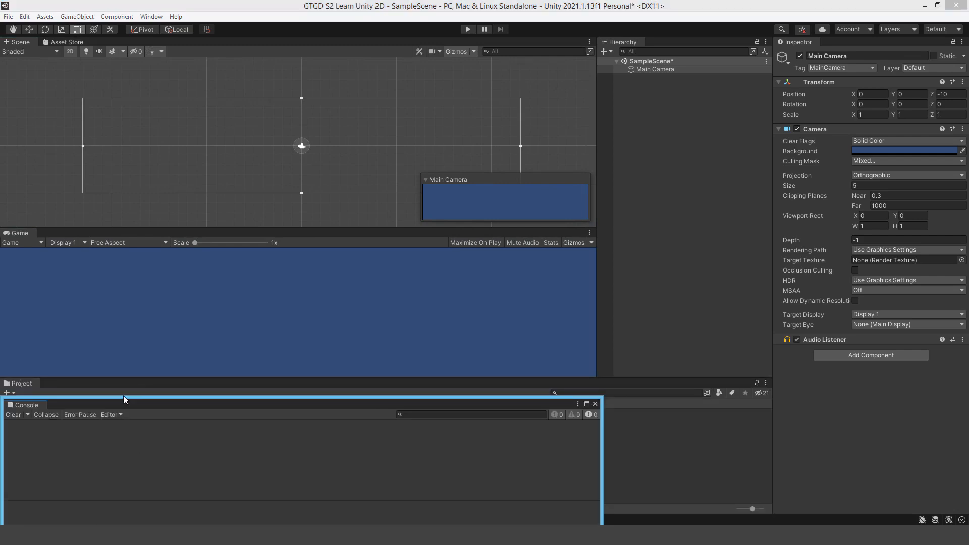
{"action": "left_click_drag", "start_coordinate": [28, 395], "coordinate": [45, 326]}
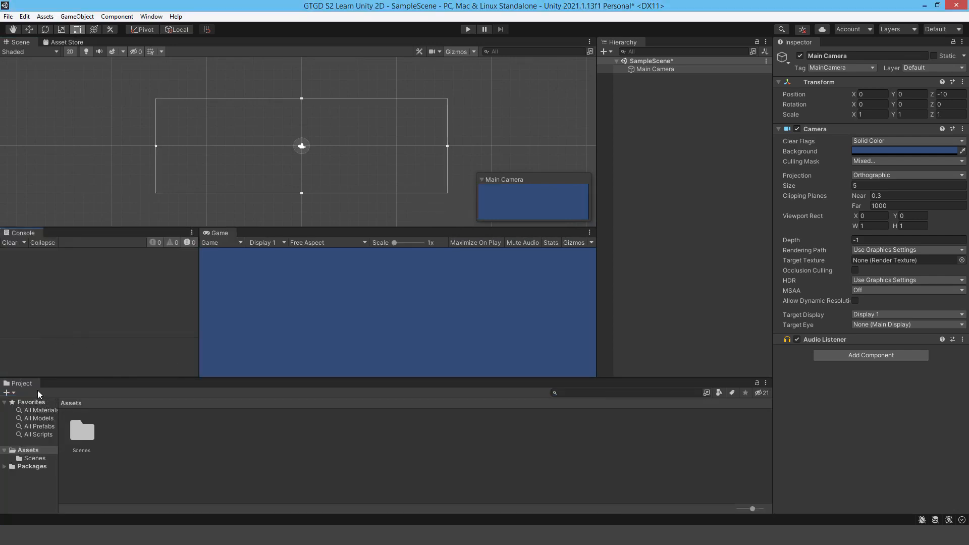
{"action": "left_click_drag", "start_coordinate": [22, 383], "coordinate": [696, 305]}
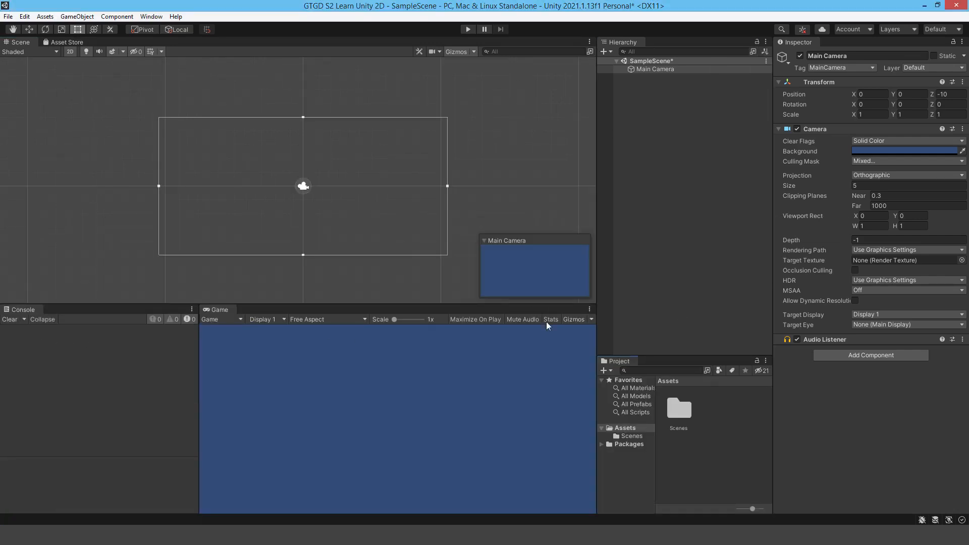
{"action": "left_click_drag", "start_coordinate": [663, 357], "coordinate": [663, 320]}
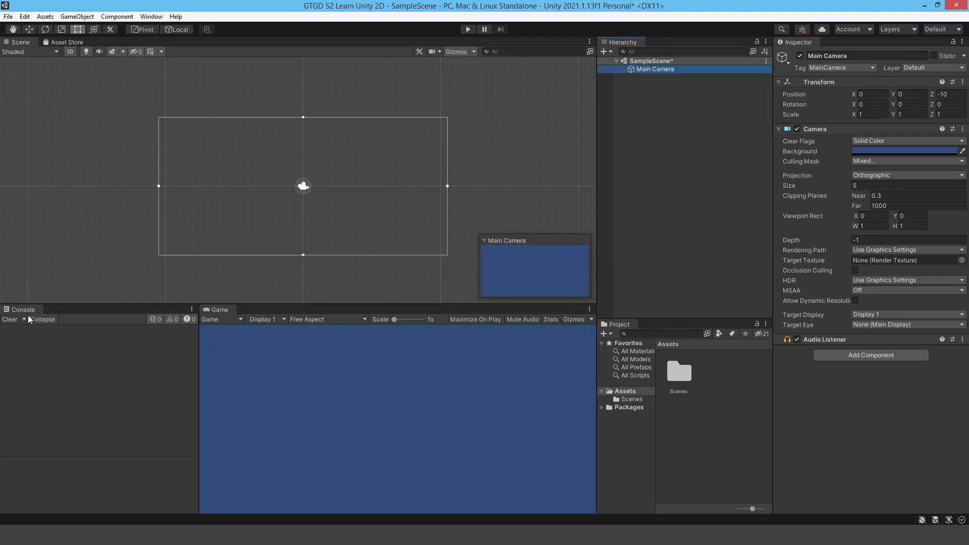
{"action": "left_click_drag", "start_coordinate": [27, 310], "coordinate": [247, 513]}
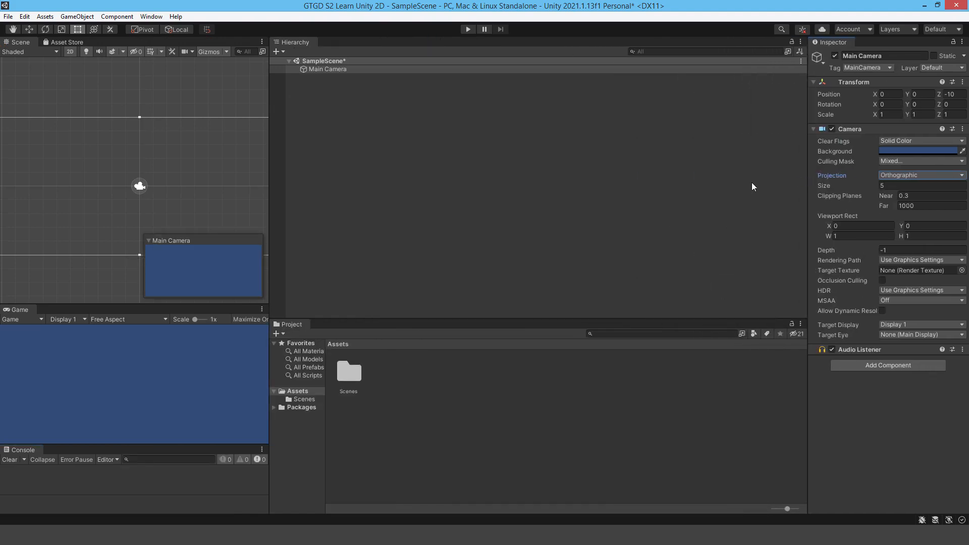
Step: Resize the docked windows to give wide Scene and Game views of similar height, a short Console and a taller Project window
{"action": "left_click_drag", "start_coordinate": [270, 212], "coordinate": [651, 249]}
{"action": "left_click_drag", "start_coordinate": [191, 444], "coordinate": [191, 471]}
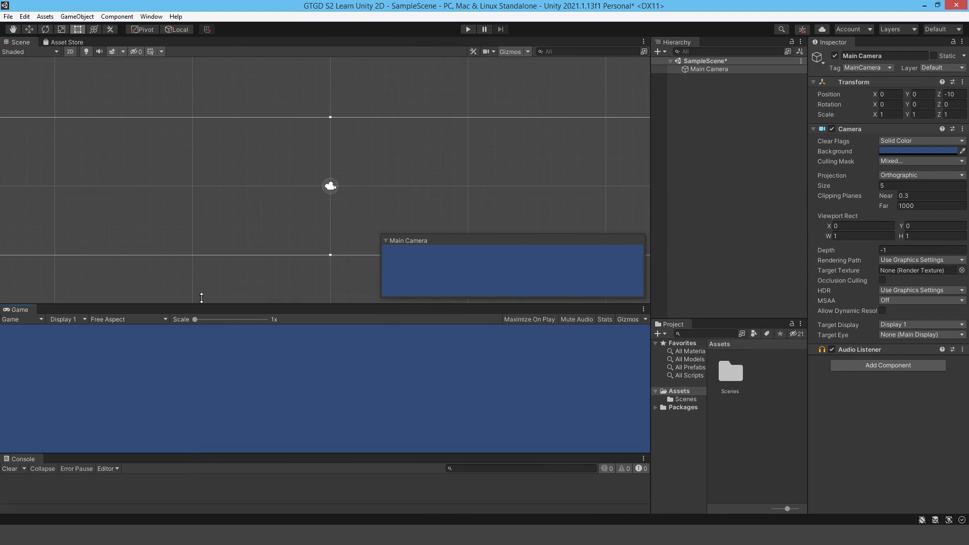
{"action": "left_click_drag", "start_coordinate": [202, 298], "coordinate": [198, 255]}
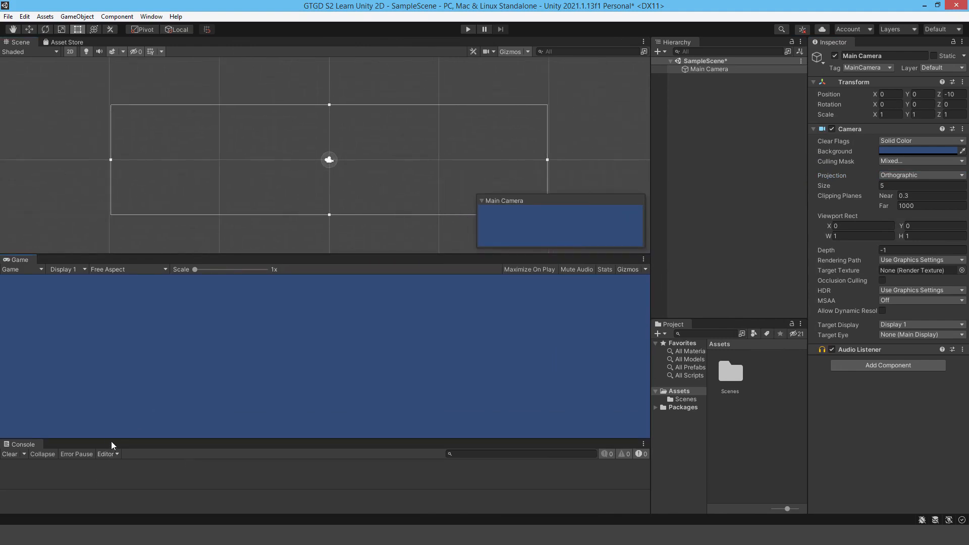
{"action": "left_click_drag", "start_coordinate": [112, 439], "coordinate": [112, 470]}
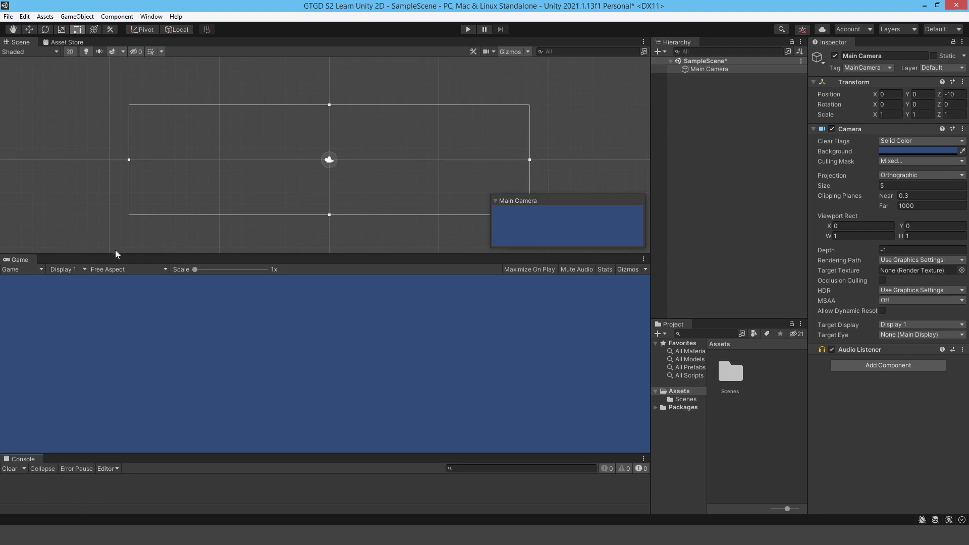
{"action": "left_click_drag", "start_coordinate": [116, 254], "coordinate": [116, 260]}
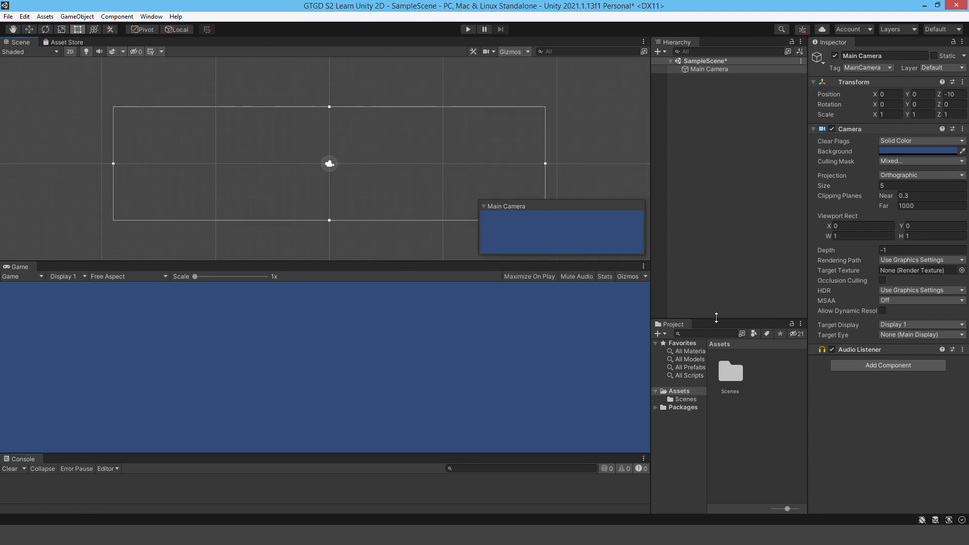
{"action": "left_click_drag", "start_coordinate": [715, 320], "coordinate": [715, 267]}
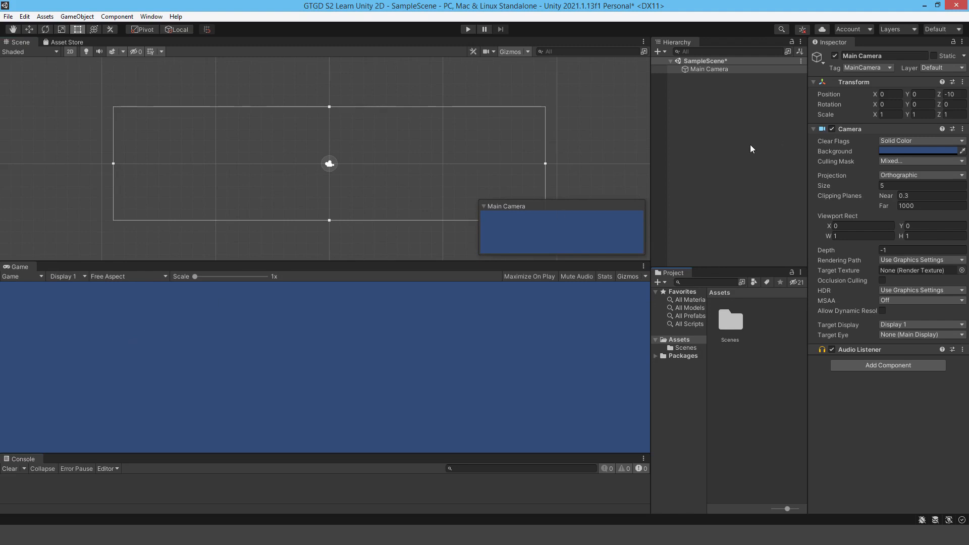
Step: Add a Profiler window to the group that holds the Scene and Asset Store
{"action": "right_click", "coordinate": [73, 46]}
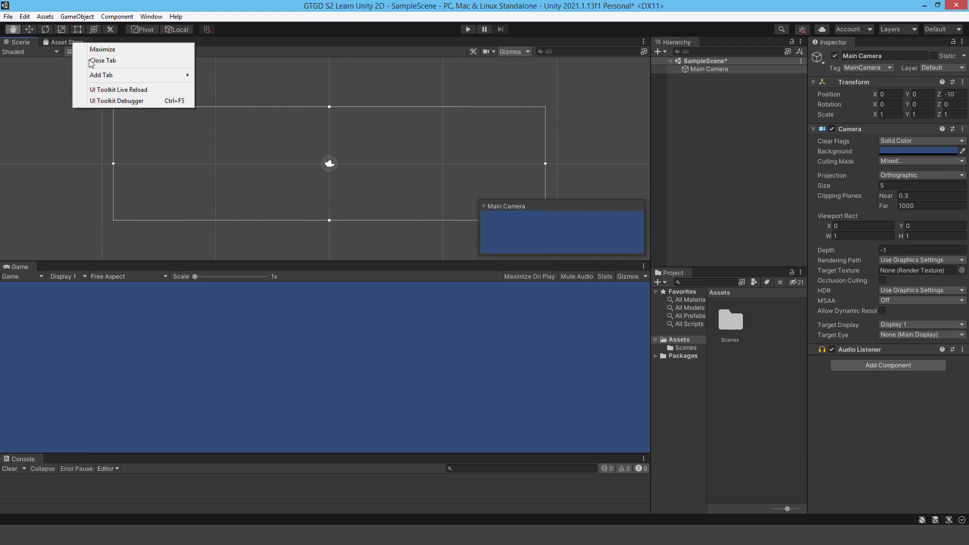
{"action": "mouse_move", "coordinate": [168, 76]}
{"action": "left_click", "coordinate": [219, 130]}
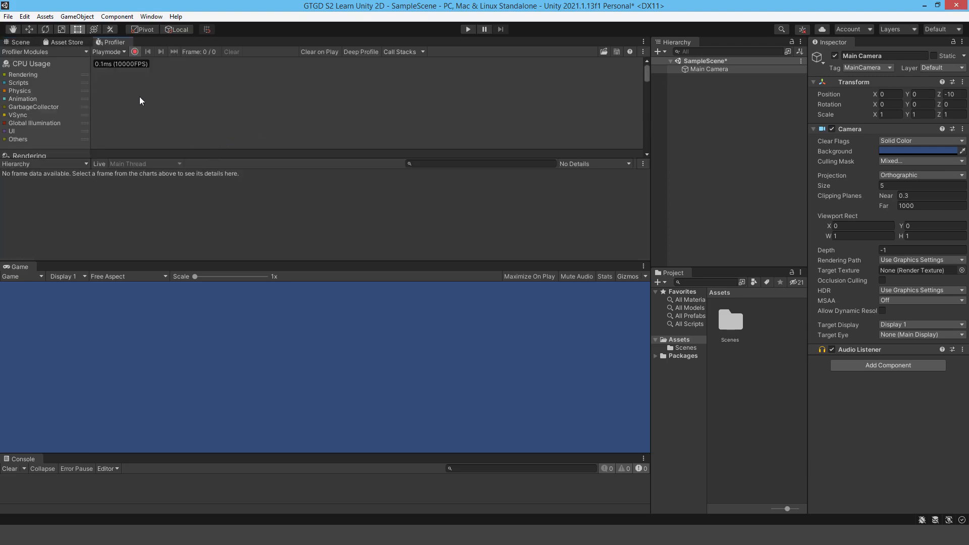
Step: Run the game, inspect recorded frames and the PlayerLoop breakdown in the Profiler's CPU Usage, and stop playing
{"action": "left_click", "coordinate": [466, 29]}
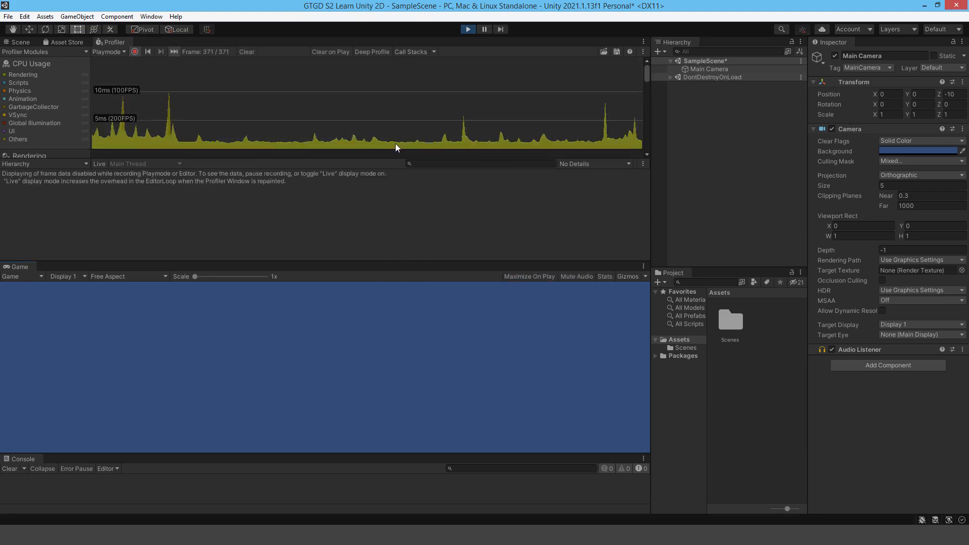
{"action": "left_click", "coordinate": [419, 116]}
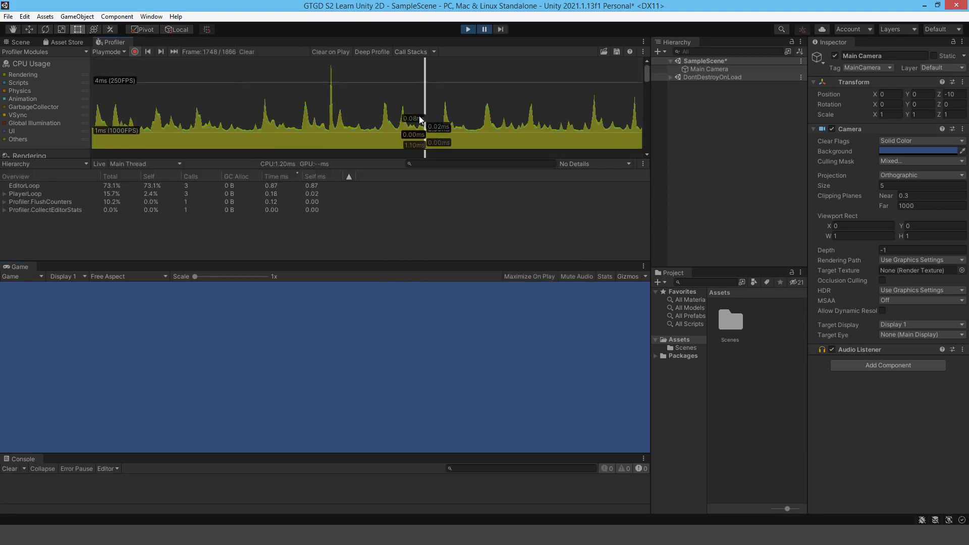
{"action": "left_click", "coordinate": [397, 118]}
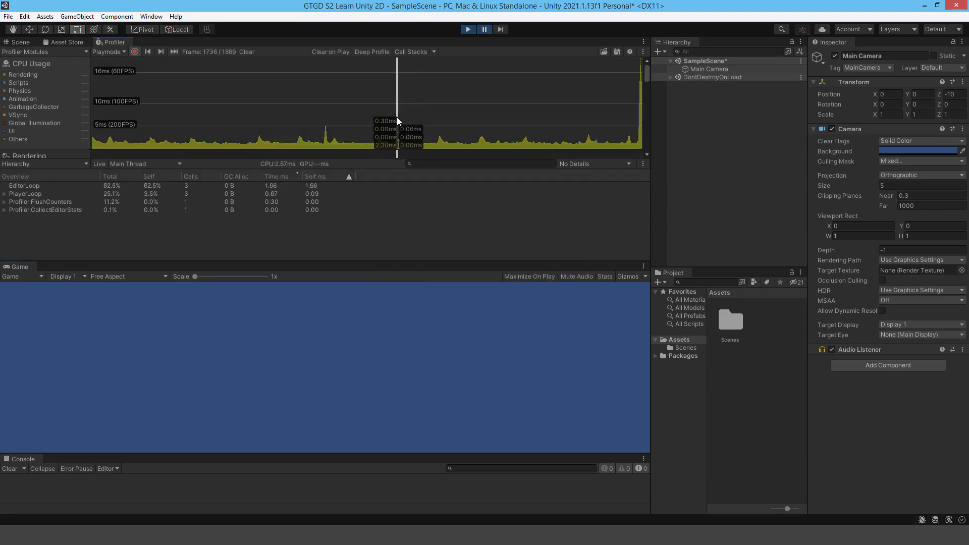
{"action": "left_click", "coordinate": [4, 194]}
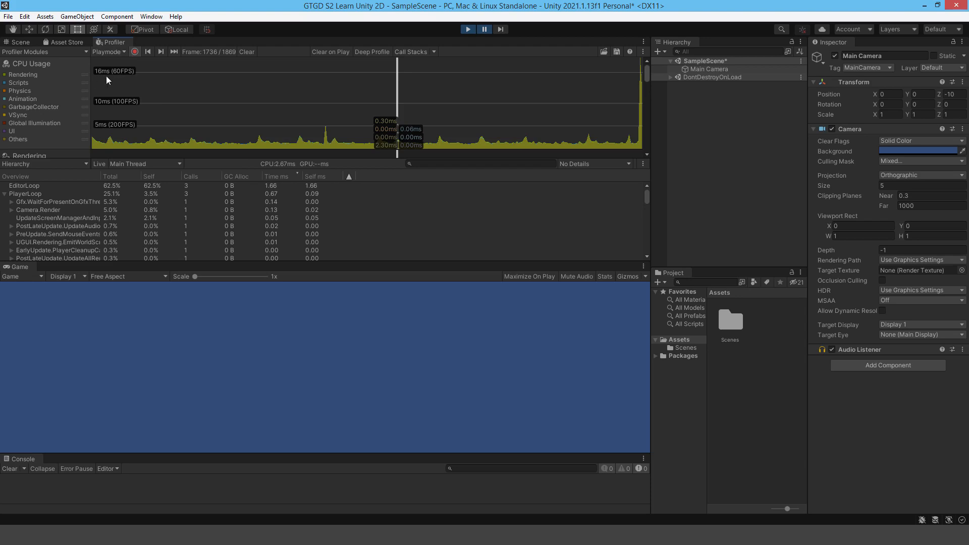
{"action": "left_click", "coordinate": [467, 29]}
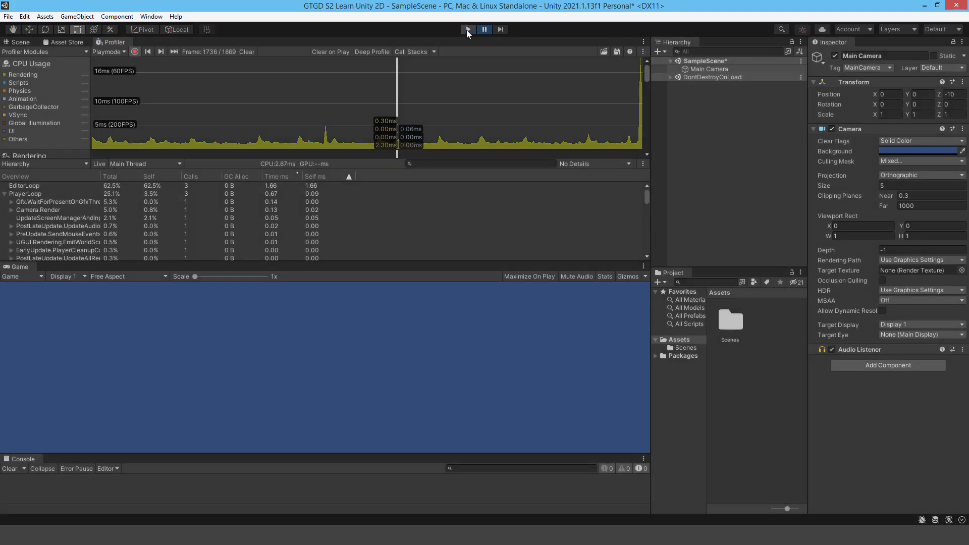
Step: Open the Frame Debugger window and dock it beside the Profiler
{"action": "right_click", "coordinate": [102, 41]}
{"action": "mouse_move", "coordinate": [130, 91]}
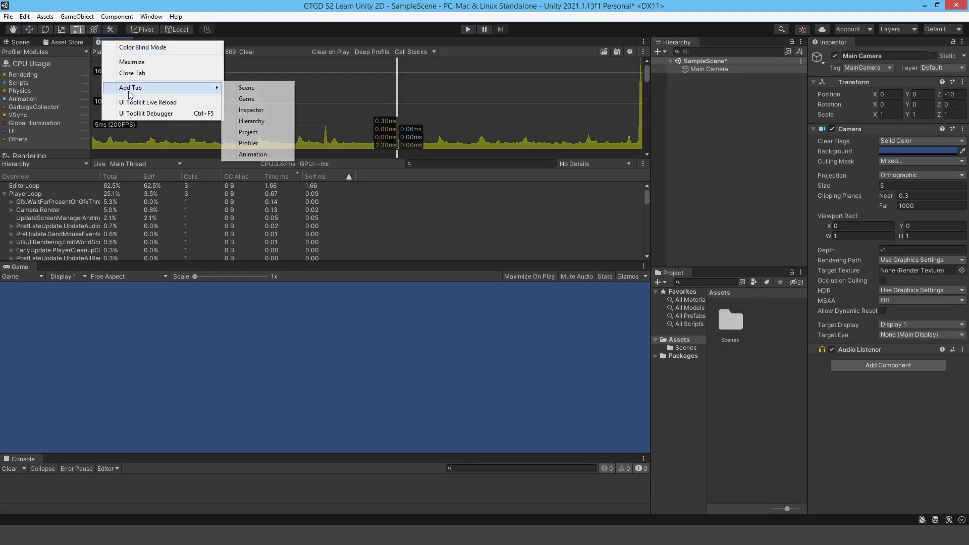
{"action": "left_click", "coordinate": [151, 17]}
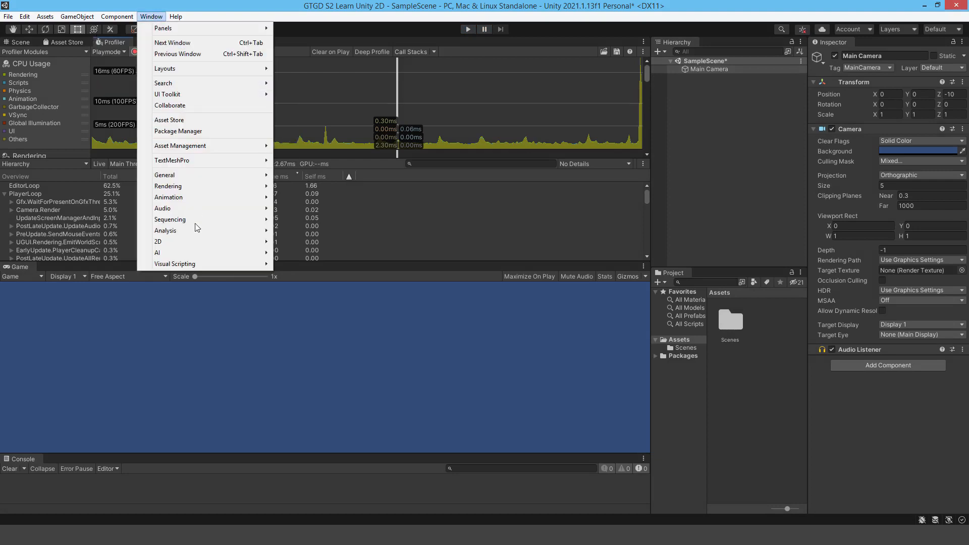
{"action": "mouse_move", "coordinate": [178, 180]}
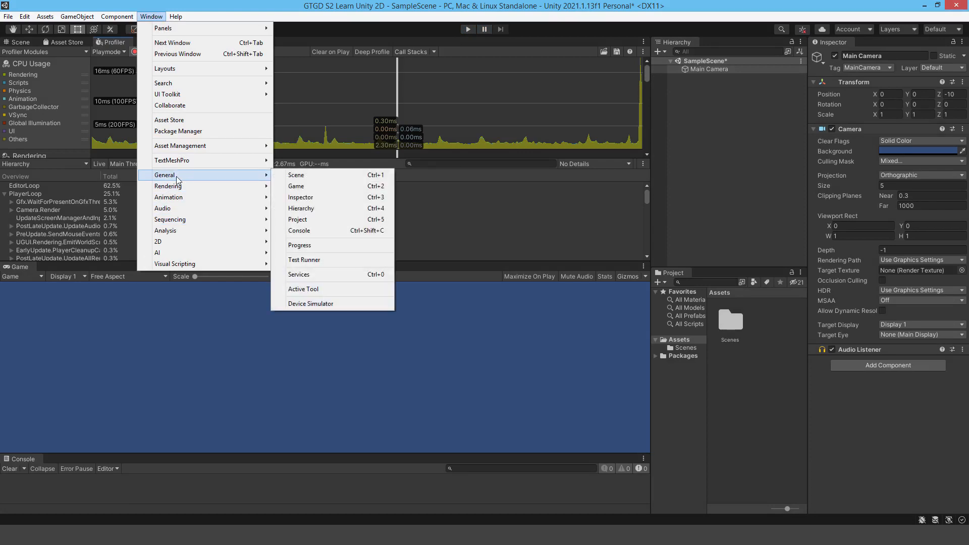
{"action": "mouse_move", "coordinate": [174, 236]}
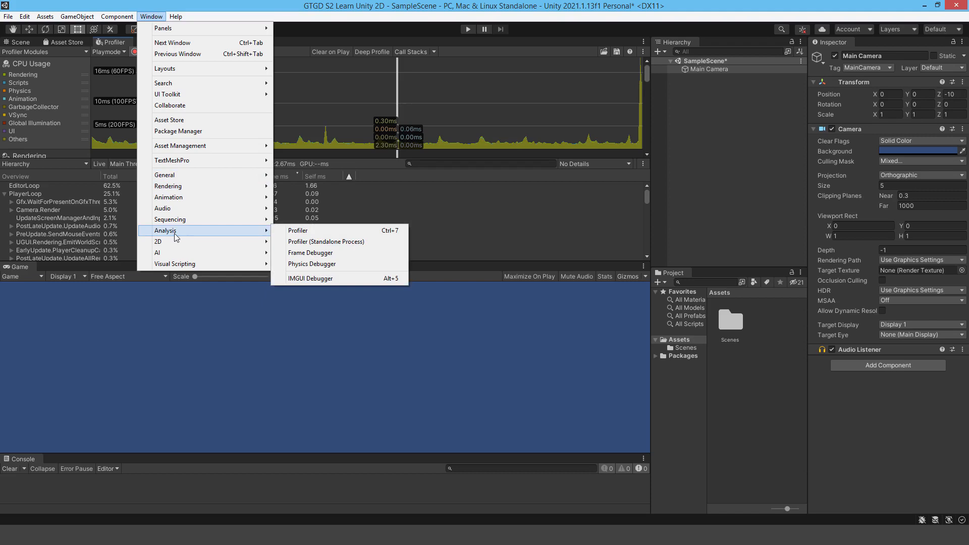
{"action": "left_click", "coordinate": [311, 253]}
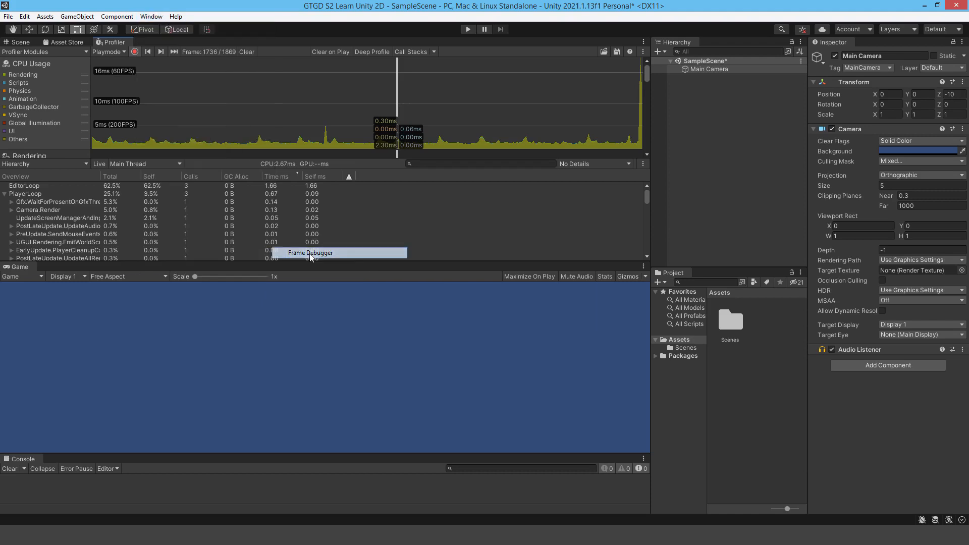
{"action": "left_click_drag", "start_coordinate": [98, 44], "coordinate": [258, 45]}
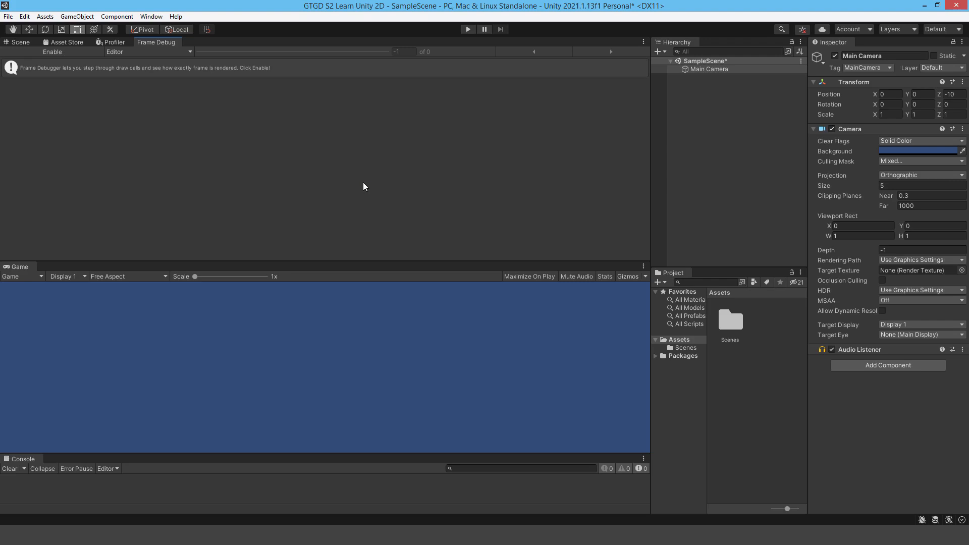
Step: Switch between the Profiler and Frame Debugger, finishing on the Frame Debugger, and make the Game view slightly shorter
{"action": "left_click", "coordinate": [106, 43]}
{"action": "left_click", "coordinate": [153, 41]}
{"action": "left_click", "coordinate": [123, 40]}
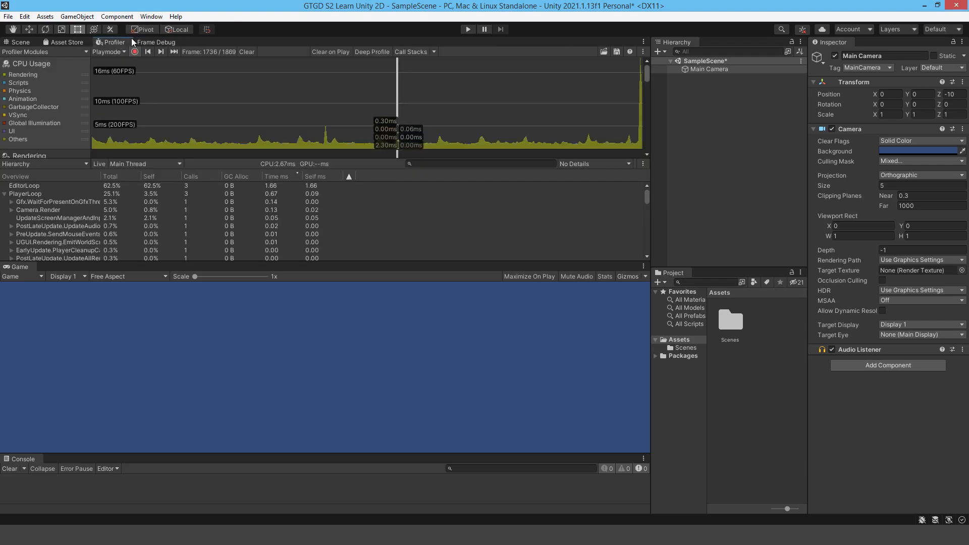
{"action": "left_click", "coordinate": [152, 42]}
{"action": "left_click", "coordinate": [113, 43]}
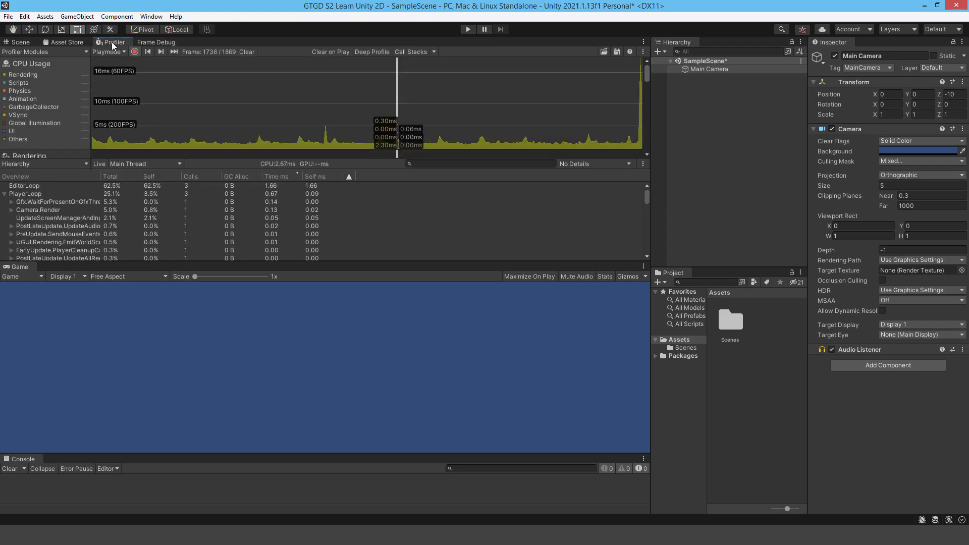
{"action": "left_click", "coordinate": [157, 43]}
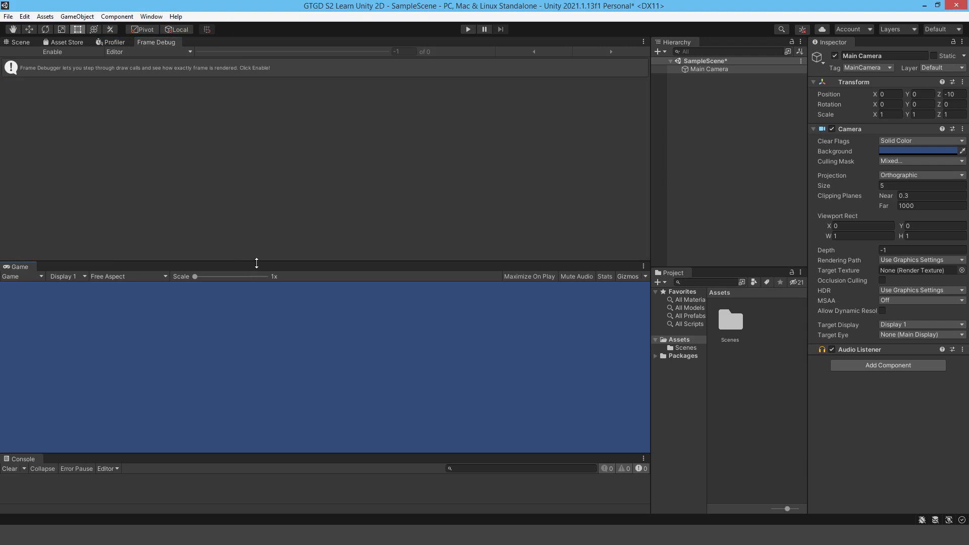
{"action": "left_click_drag", "start_coordinate": [257, 263], "coordinate": [257, 269]}
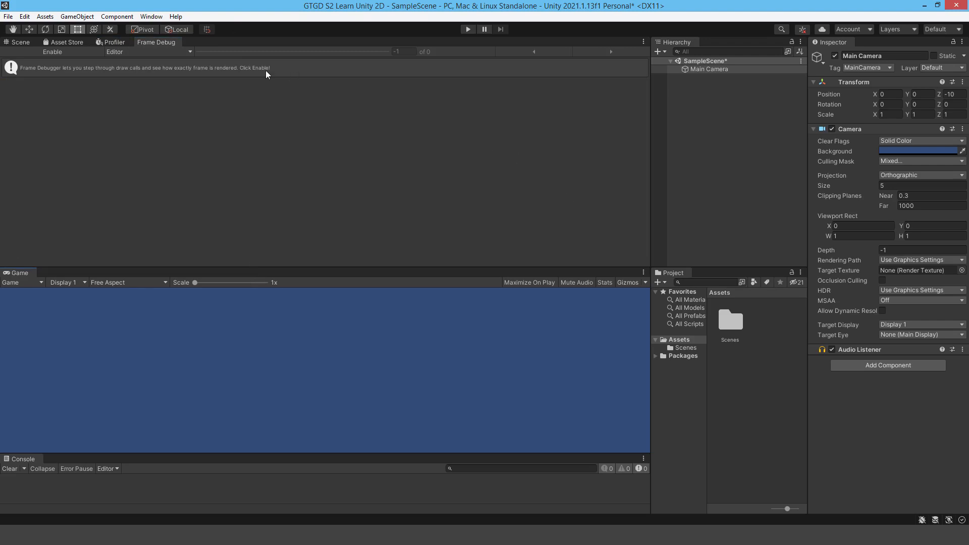
Step: Open the Navigation window, dock it beside the Hierarchy, and bring the Hierarchy back to the front
{"action": "right_click", "coordinate": [680, 44]}
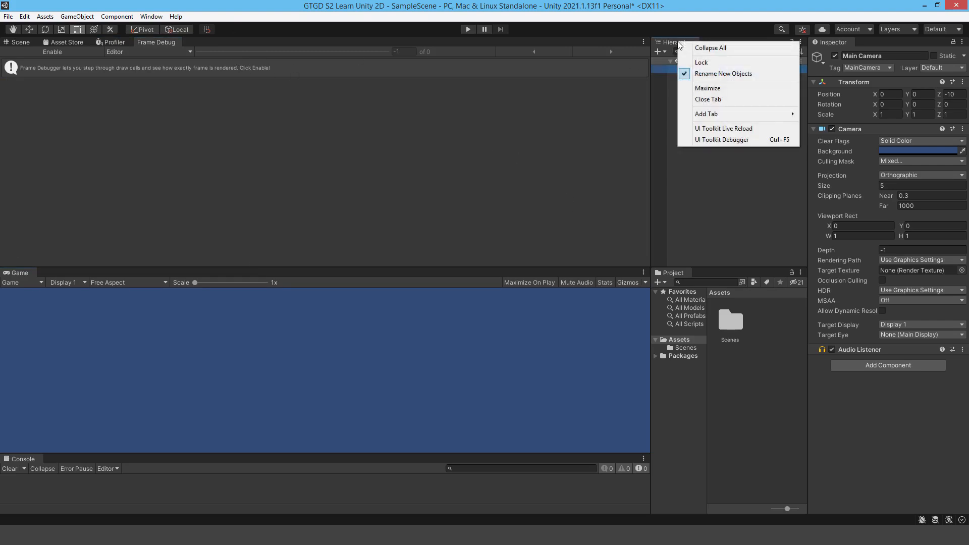
{"action": "mouse_move", "coordinate": [725, 116]}
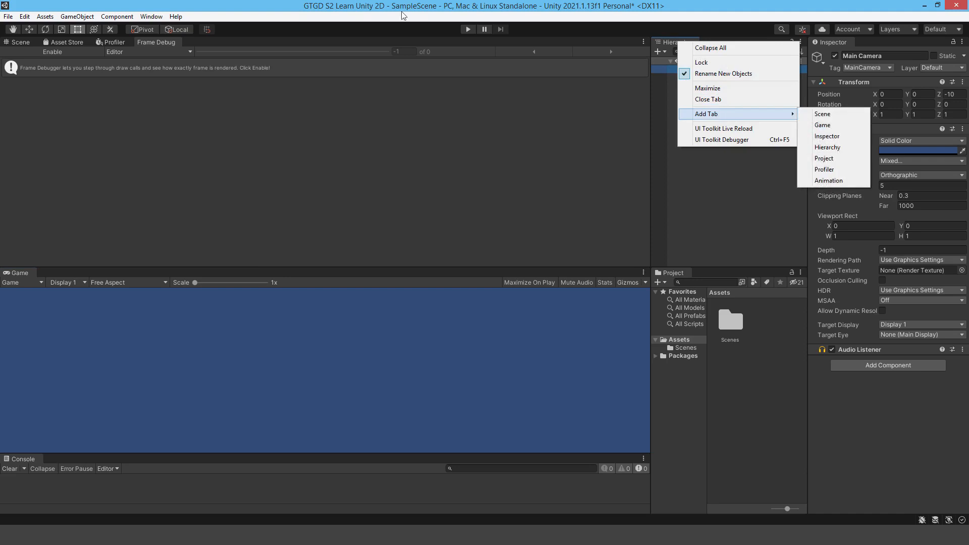
{"action": "left_click", "coordinate": [151, 16]}
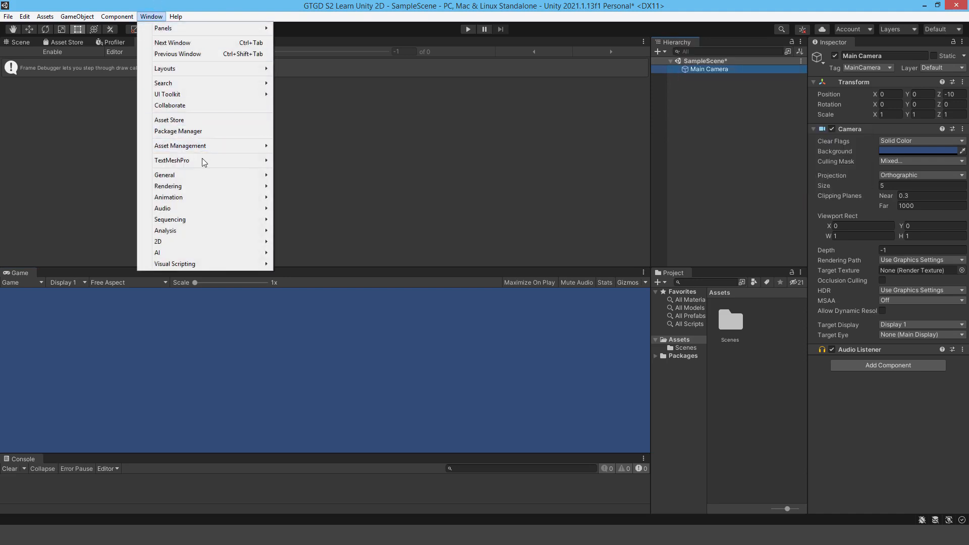
{"action": "left_click", "coordinate": [286, 257]}
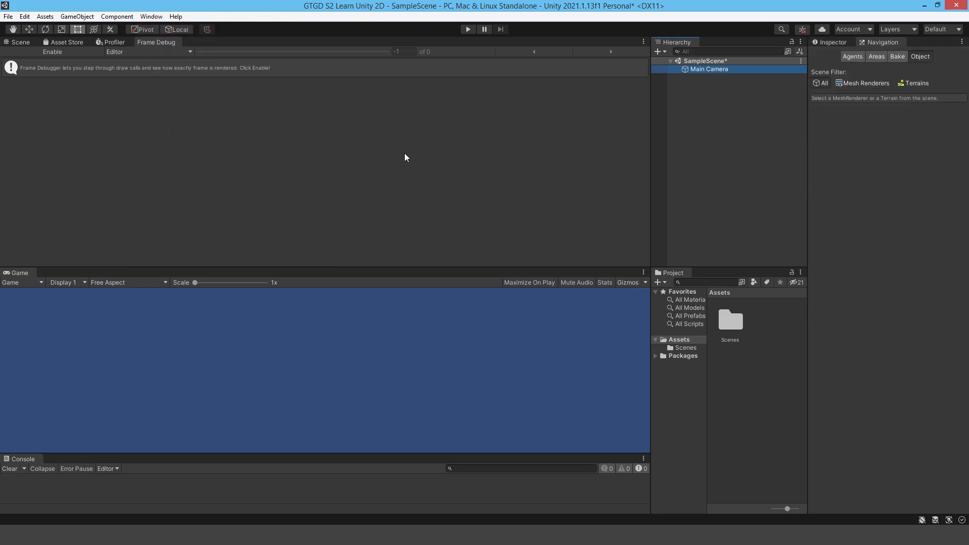
{"action": "left_click_drag", "start_coordinate": [878, 44], "coordinate": [721, 41]}
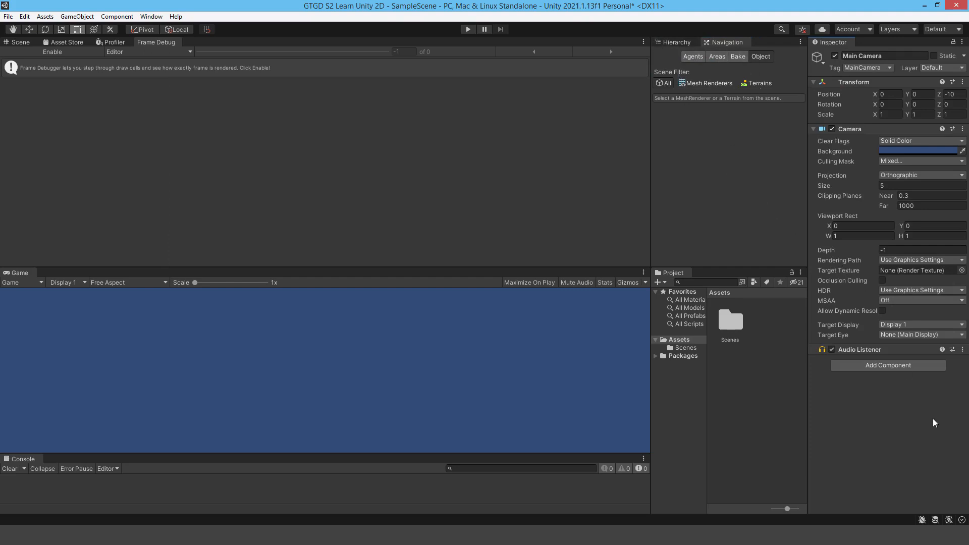
{"action": "left_click", "coordinate": [662, 44]}
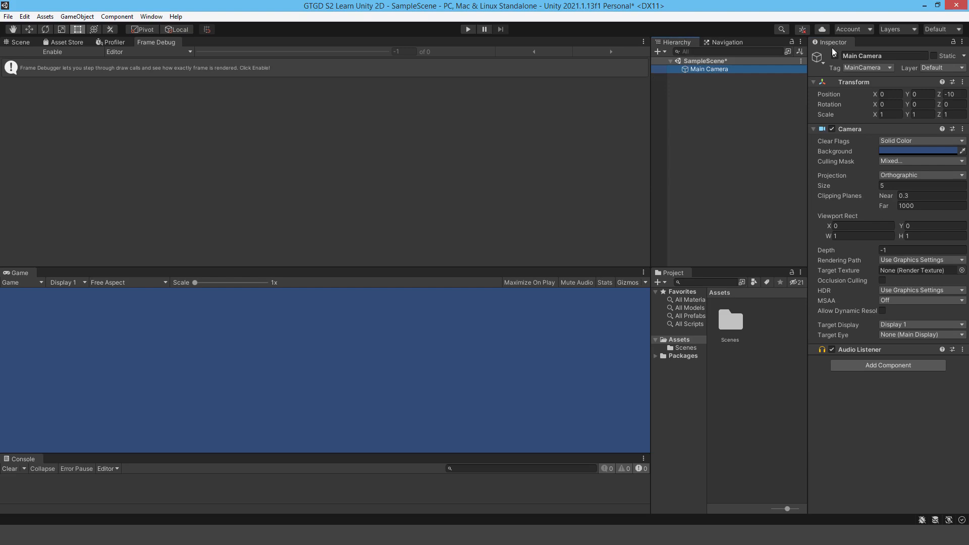
Step: Open the Tile Palette window and dock it below the Inspector
{"action": "left_click", "coordinate": [151, 16]}
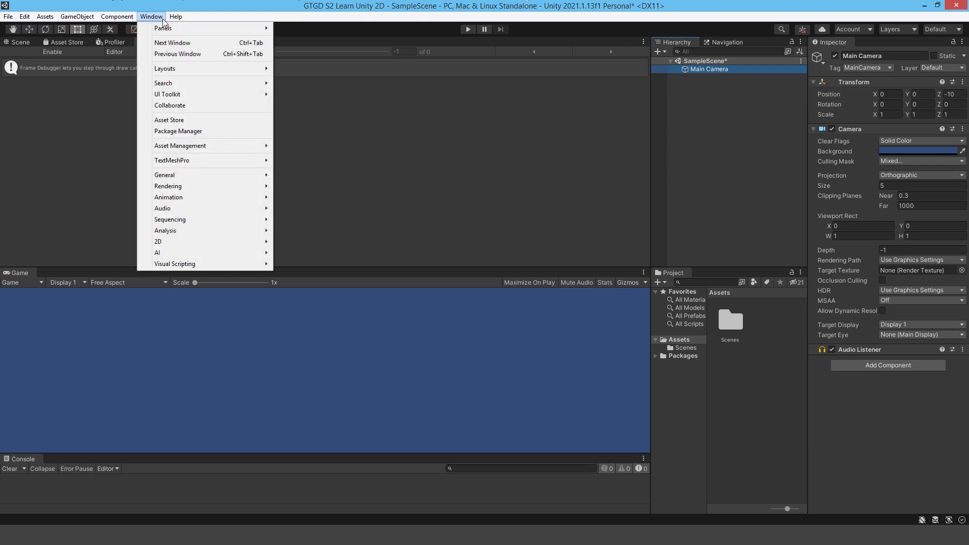
{"action": "mouse_move", "coordinate": [194, 199]}
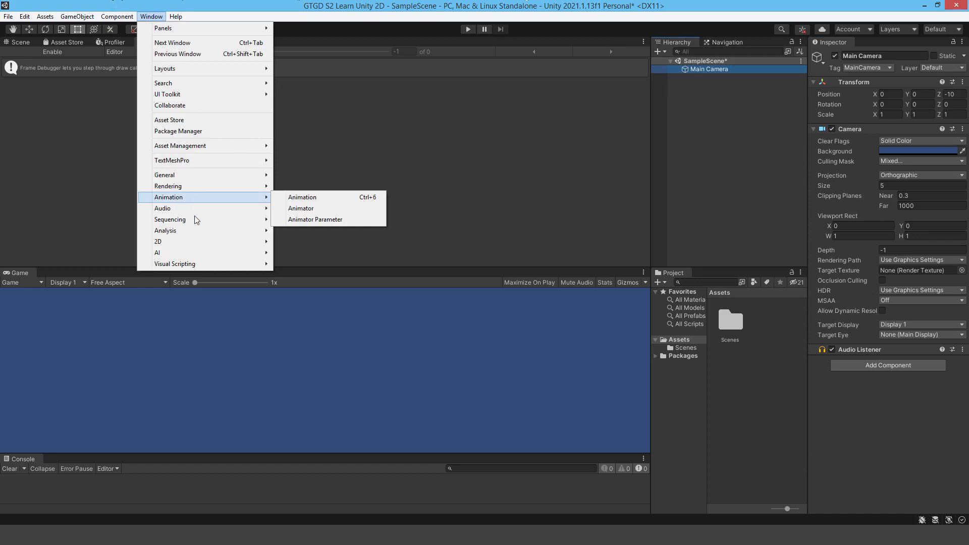
{"action": "mouse_move", "coordinate": [195, 242]}
{"action": "left_click", "coordinate": [300, 253]}
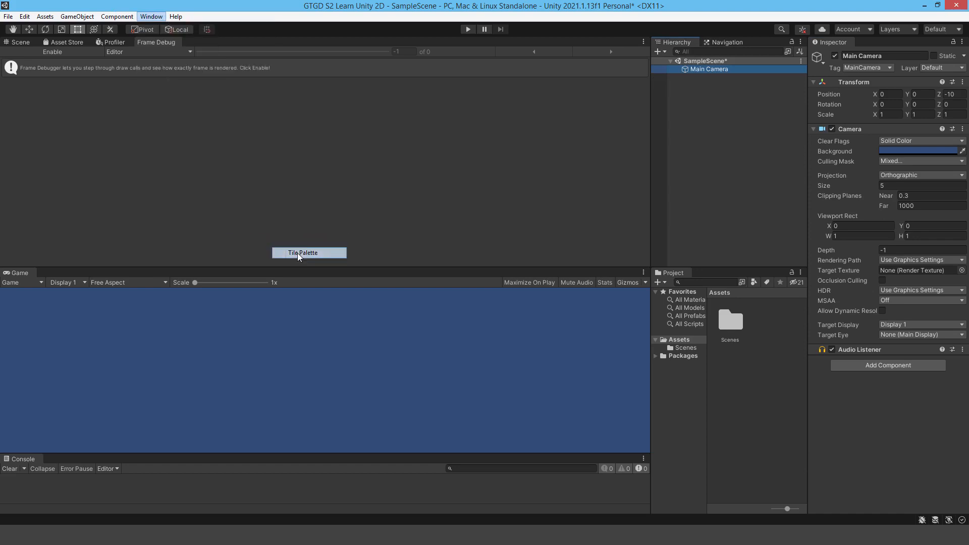
{"action": "left_click_drag", "start_coordinate": [329, 247], "coordinate": [882, 411]}
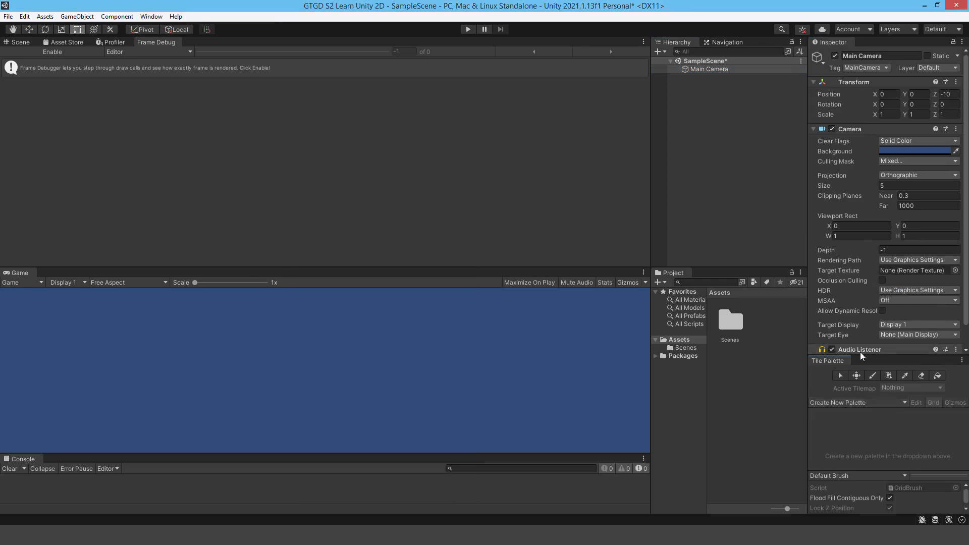
Step: Make the Tile Palette taller and widen the Hierarchy and Project column and the Inspector column
{"action": "left_click_drag", "start_coordinate": [861, 355], "coordinate": [852, 277]}
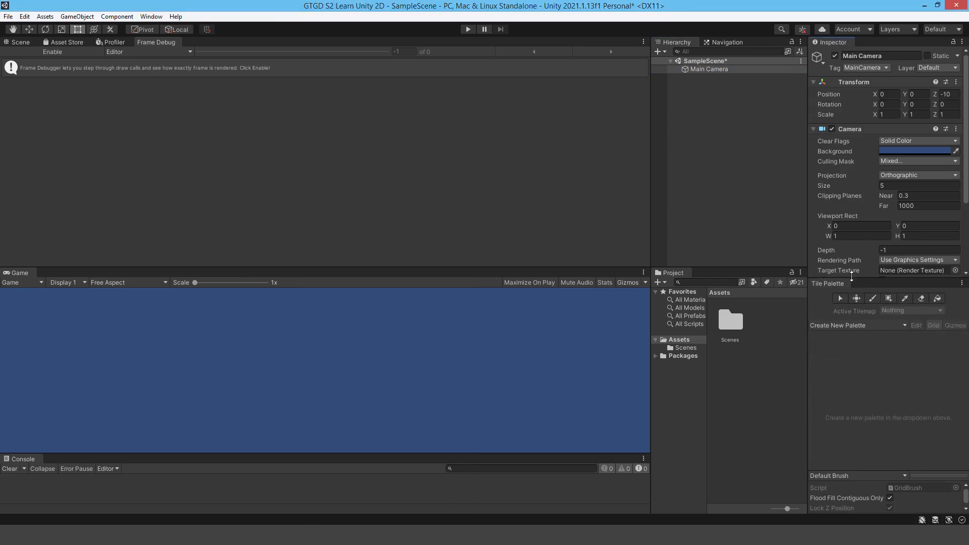
{"action": "left_click_drag", "start_coordinate": [649, 247], "coordinate": [514, 248]}
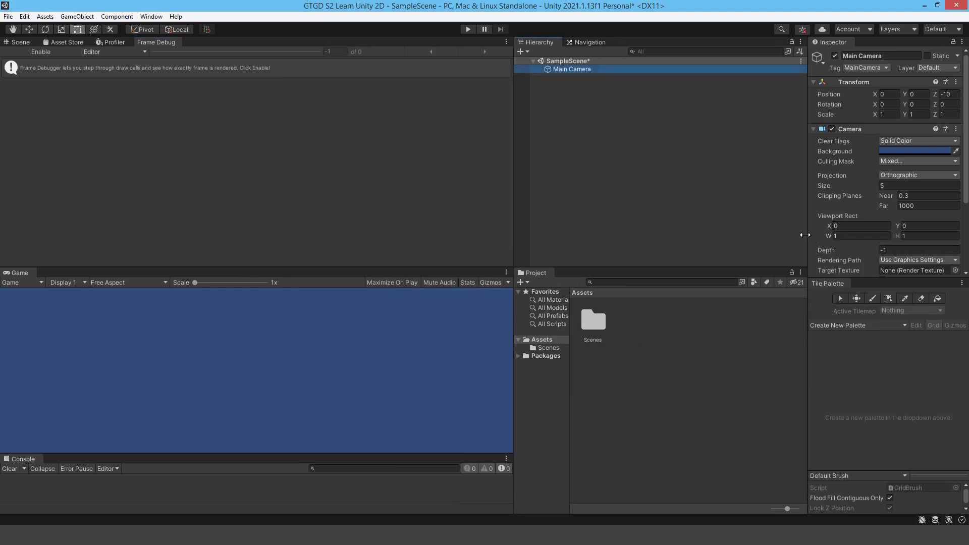
{"action": "left_click_drag", "start_coordinate": [808, 235], "coordinate": [736, 246]}
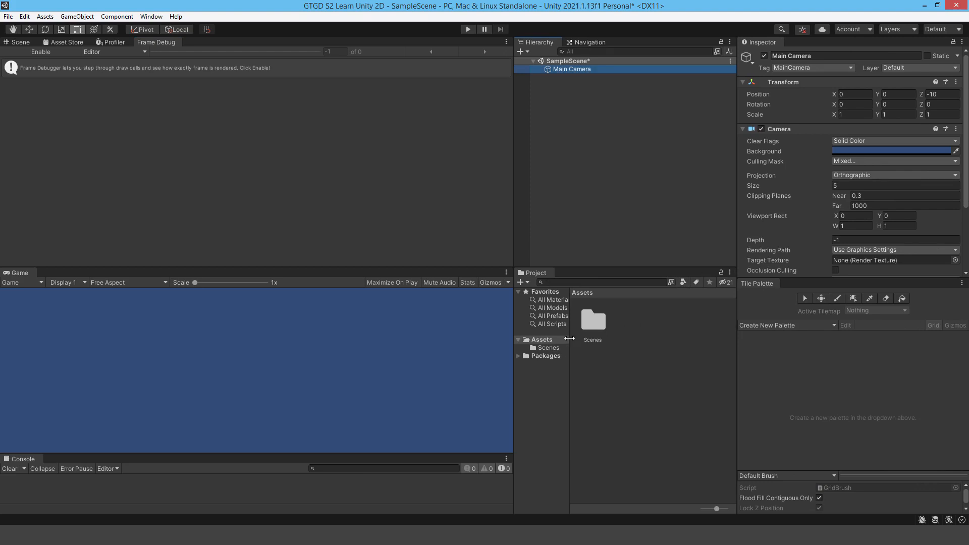
Step: Open the Package Manager and search the project's packages for "tilemap"
{"action": "left_click", "coordinate": [144, 17]}
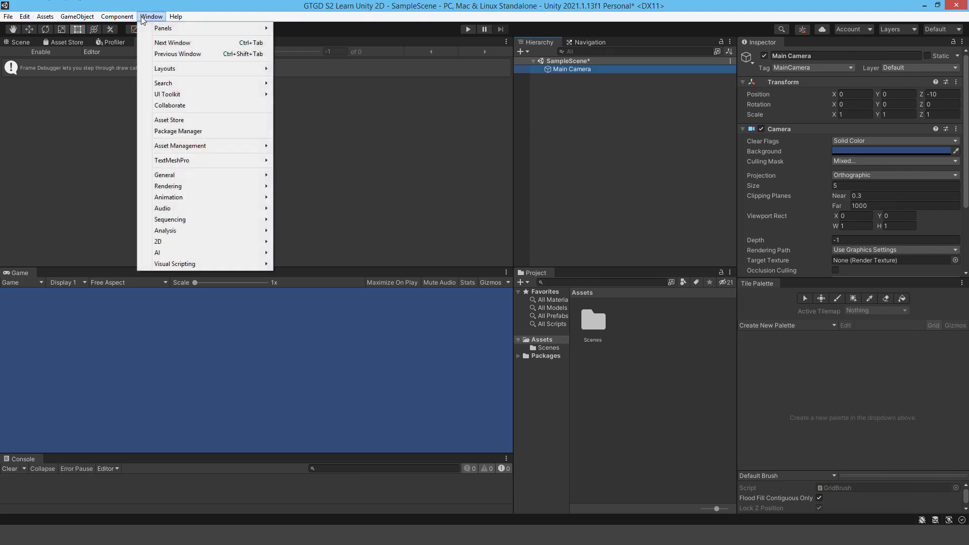
{"action": "mouse_move", "coordinate": [191, 212]}
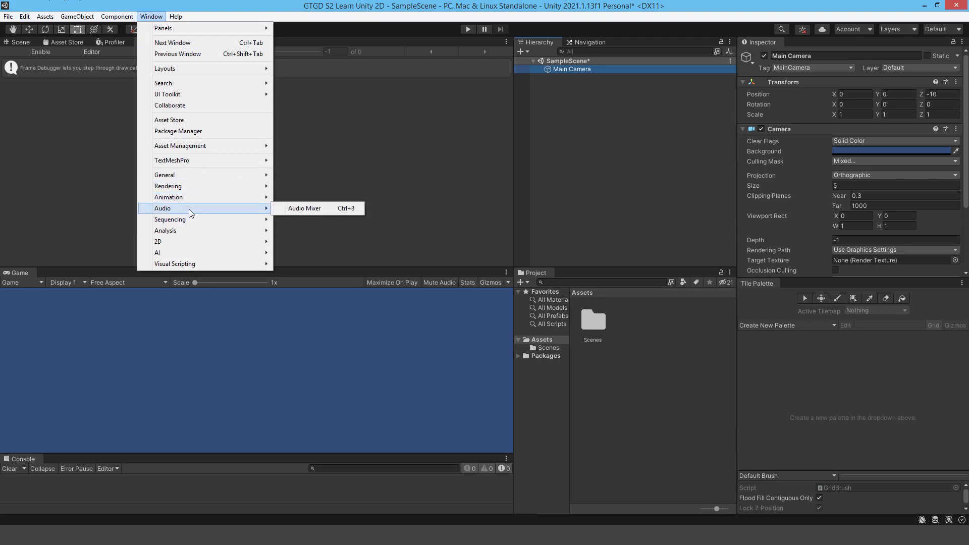
{"action": "left_click", "coordinate": [179, 132]}
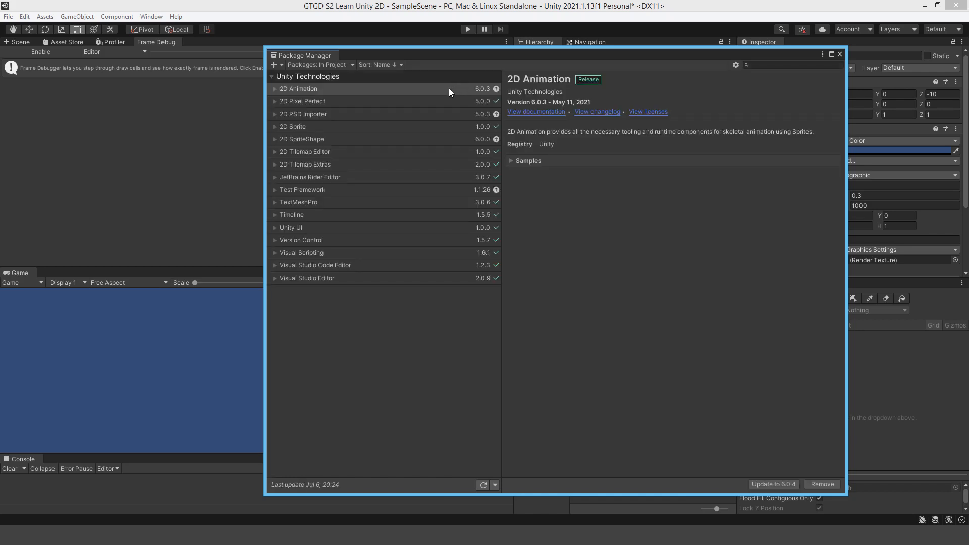
{"action": "left_click", "coordinate": [301, 165]}
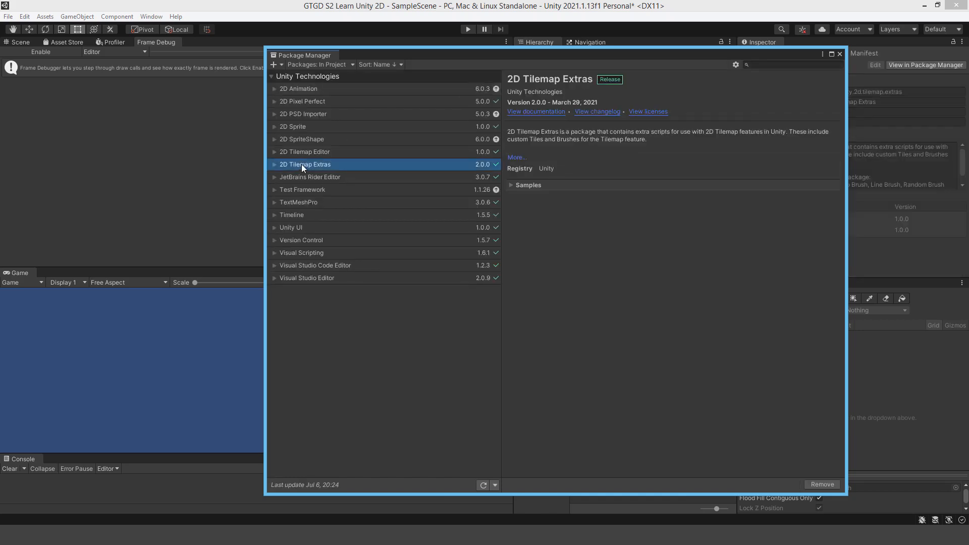
{"action": "left_click", "coordinate": [757, 64]}
{"action": "type", "text": "tilemap"}
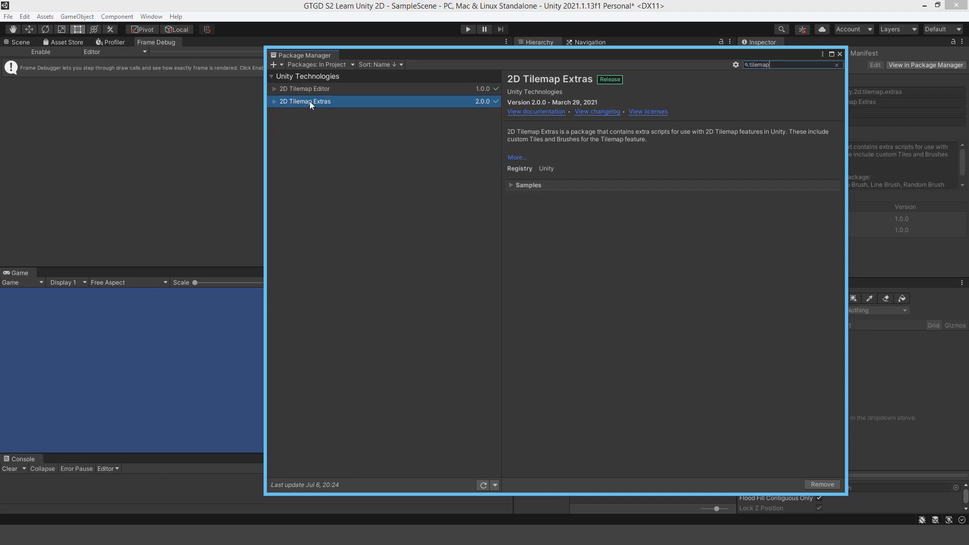
Step: Expand 2D Tilemap Extras and 2D Tilemap Editor and compare their installed versions and descriptions
{"action": "left_click", "coordinate": [274, 102]}
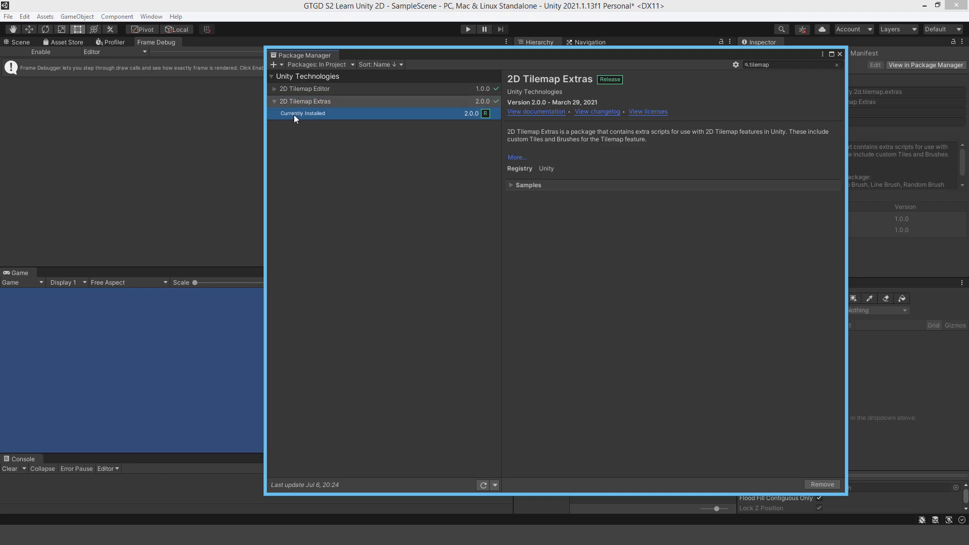
{"action": "left_click", "coordinate": [274, 89]}
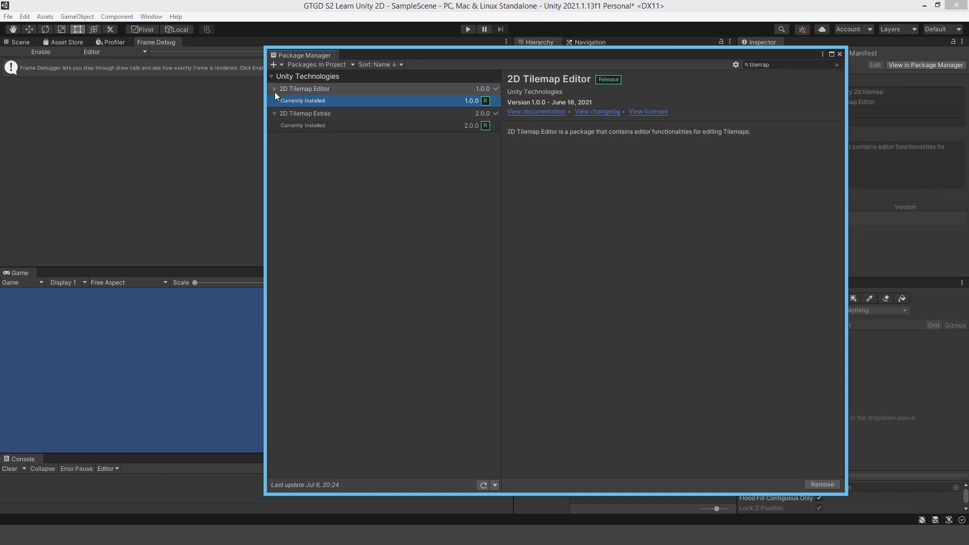
{"action": "left_click", "coordinate": [297, 126]}
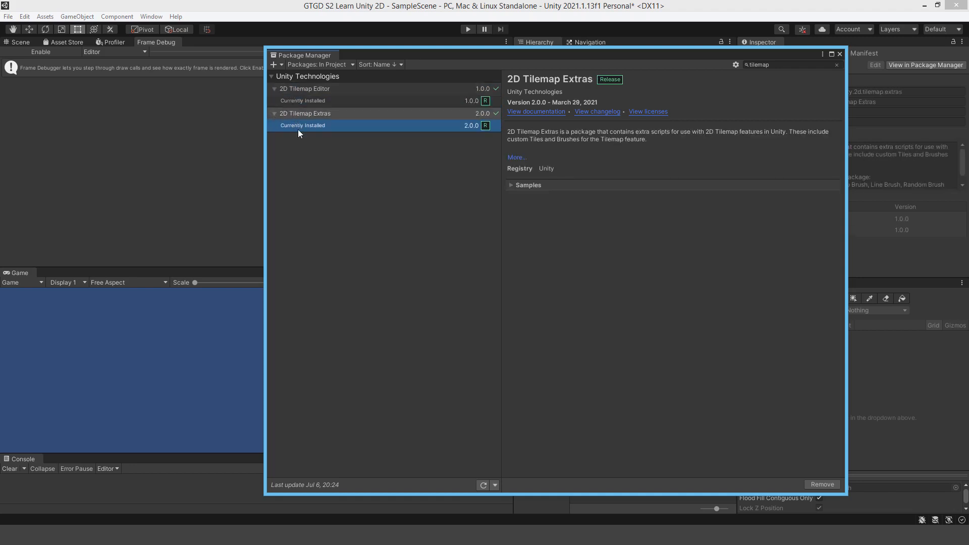
{"action": "left_click", "coordinate": [317, 93]}
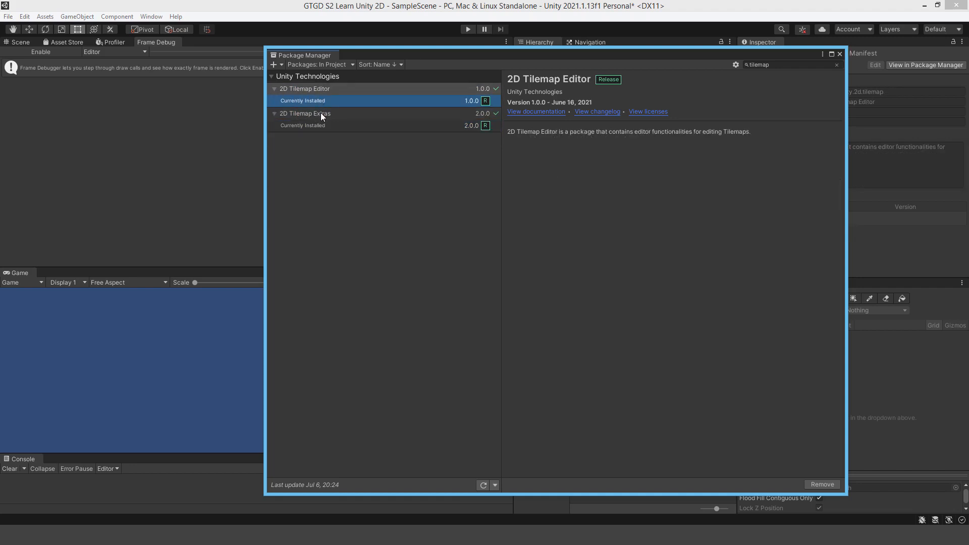
{"action": "left_click", "coordinate": [320, 113]}
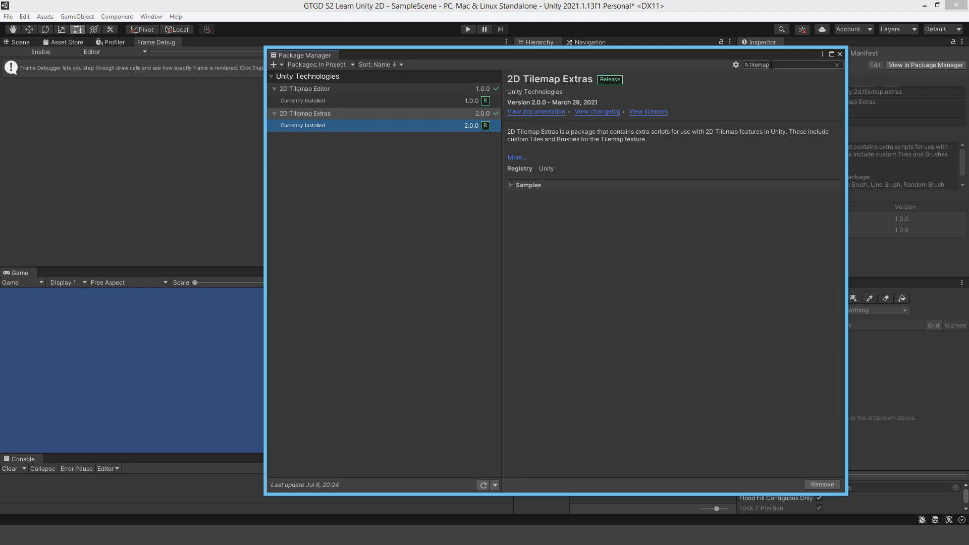
Step: Search the project's packages for "cinemac" instead of "tilemap"
{"action": "left_click_drag", "start_coordinate": [771, 66], "coordinate": [554, 74]}
{"action": "type", "text": "cinem"}
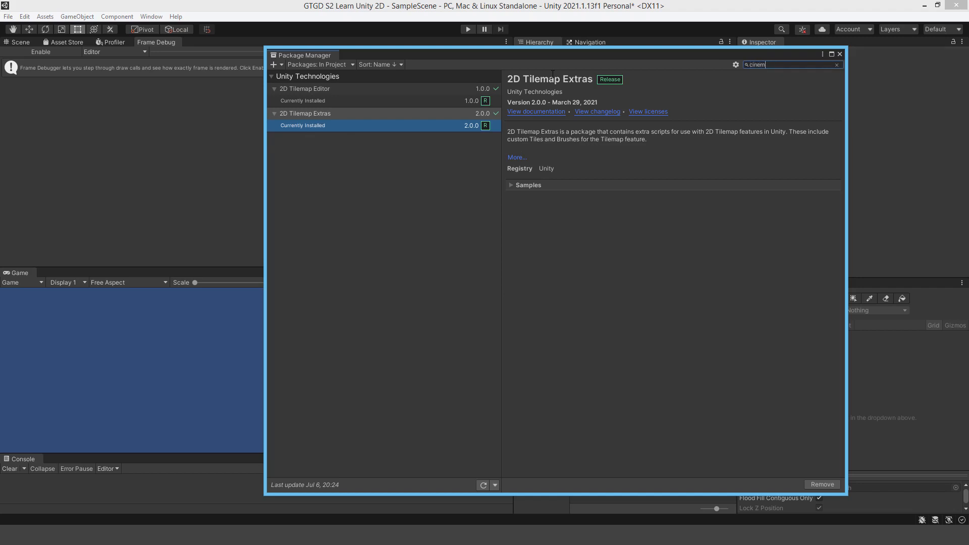
{"action": "type", "text": "ac"}
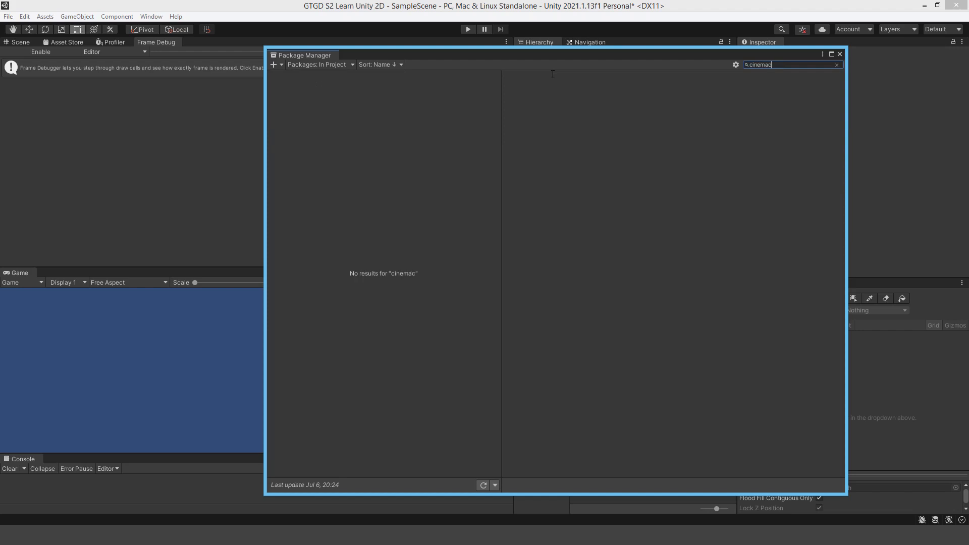
Step: Switch the package list from In Project to Unity Registry and browse the available packages
{"action": "left_click", "coordinate": [342, 64]}
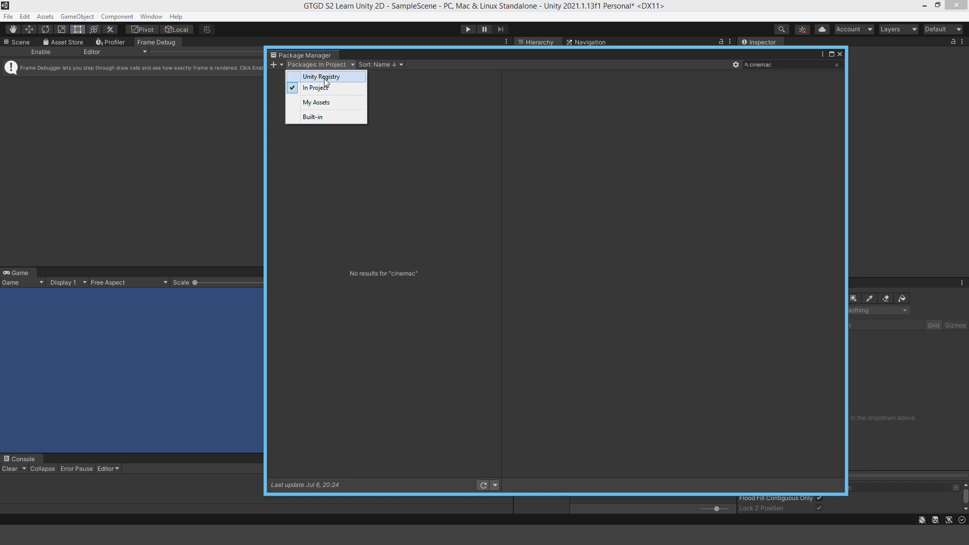
{"action": "left_click", "coordinate": [326, 78]}
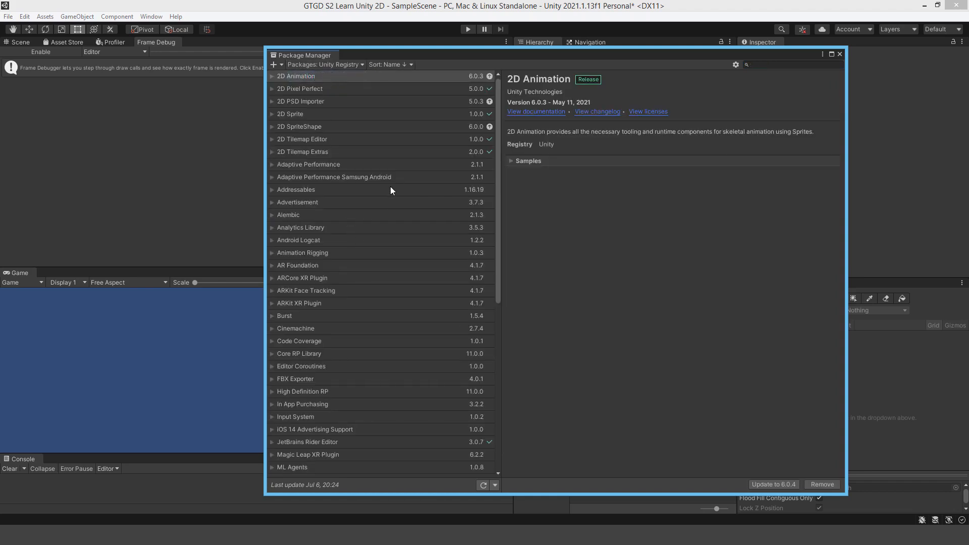
{"action": "scroll", "coordinate": [388, 185], "scroll_direction": "down", "scroll_amount": 8}
{"action": "scroll", "coordinate": [391, 184], "scroll_direction": "up", "scroll_amount": 8}
Step: Enable Pre-release Packages in the Package Manager's advanced project settings, accept the notice, and close Project Settings
{"action": "left_click", "coordinate": [735, 65]}
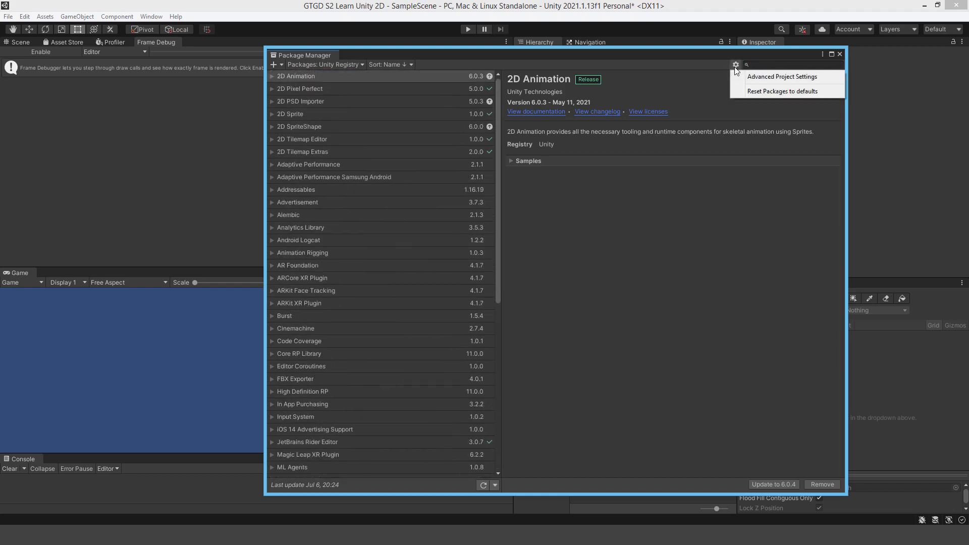
{"action": "left_click", "coordinate": [770, 81]}
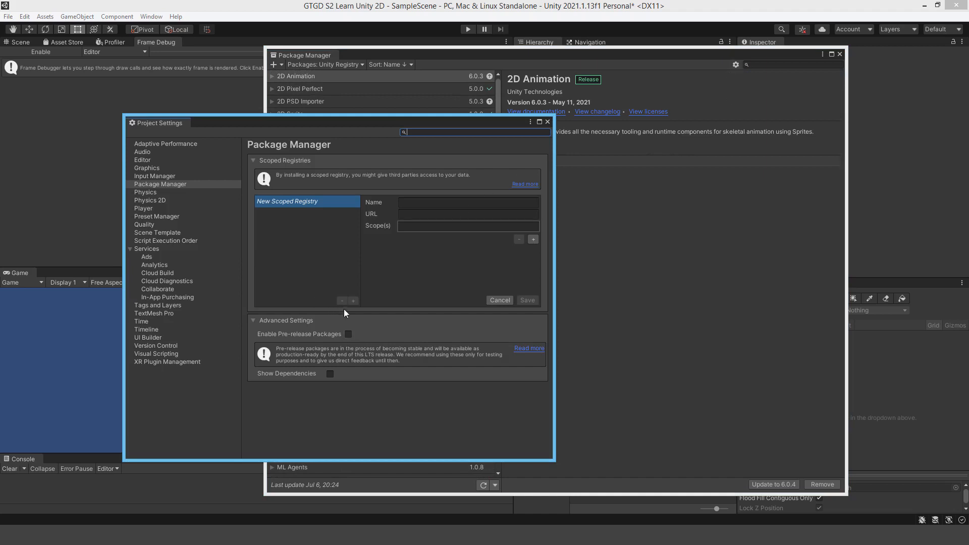
{"action": "left_click", "coordinate": [348, 335]}
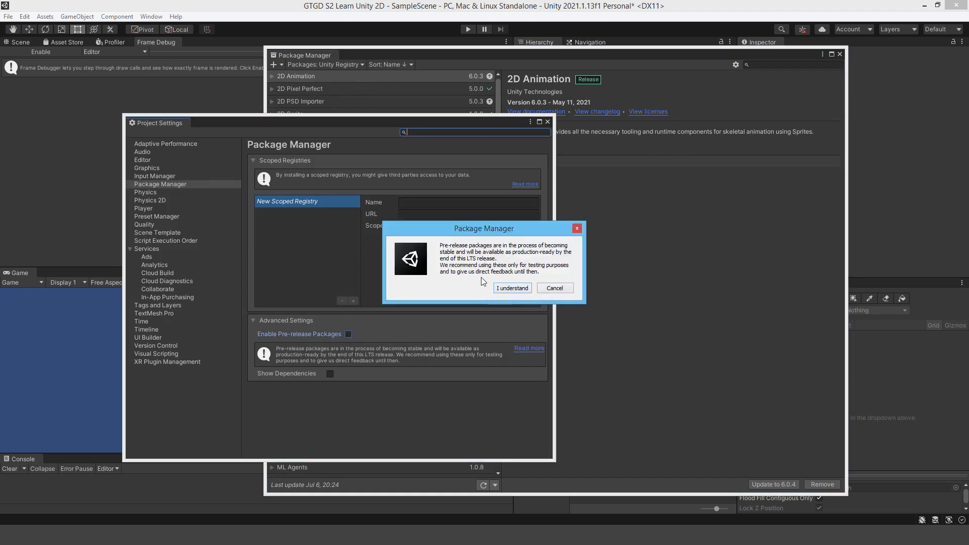
{"action": "left_click", "coordinate": [507, 290]}
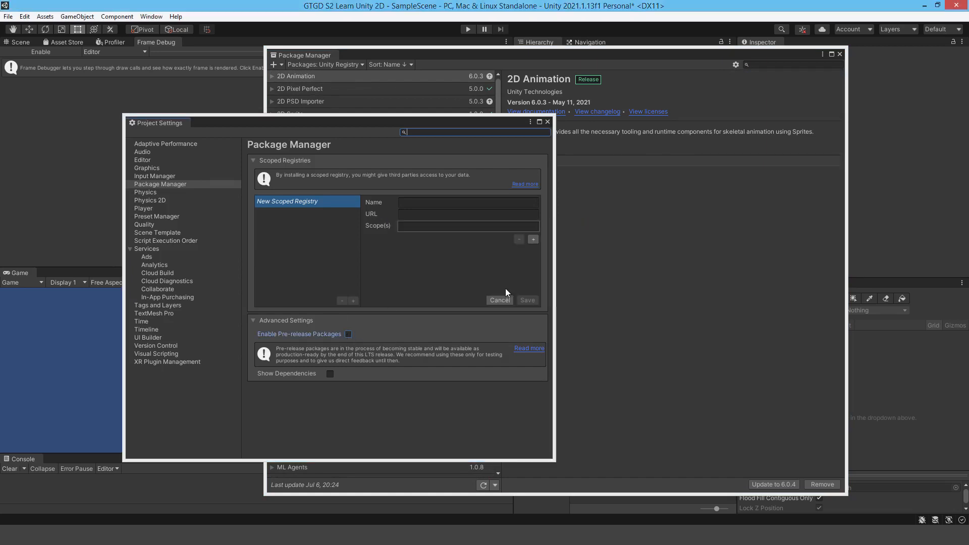
{"action": "left_click", "coordinate": [548, 122]}
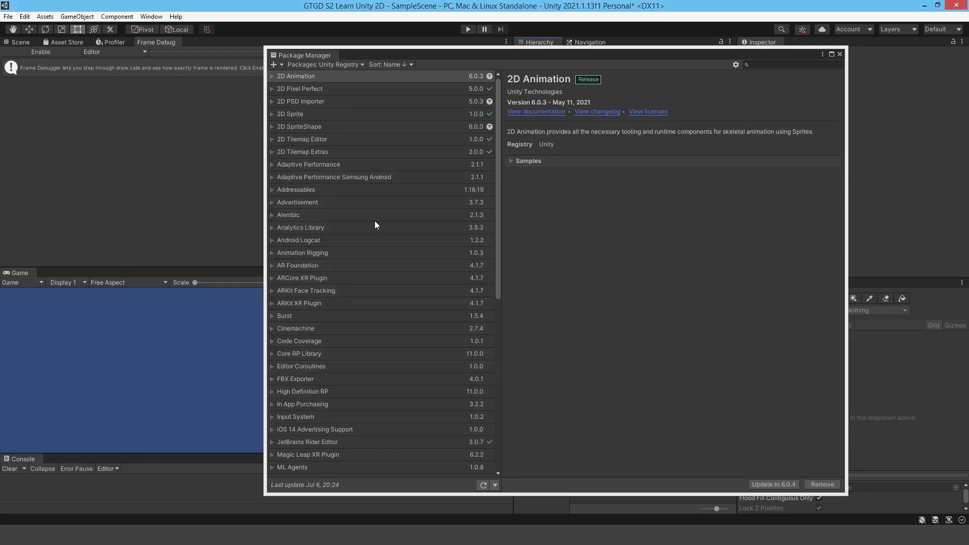
Step: Look through the Unity Registry packages, search for "cinemachine", and install the Cinemachine package
{"action": "scroll", "coordinate": [375, 222], "scroll_direction": "down", "scroll_amount": 10}
{"action": "scroll", "coordinate": [384, 394], "scroll_direction": "up", "scroll_amount": 10}
{"action": "scroll", "coordinate": [348, 157], "scroll_direction": "down", "scroll_amount": 10}
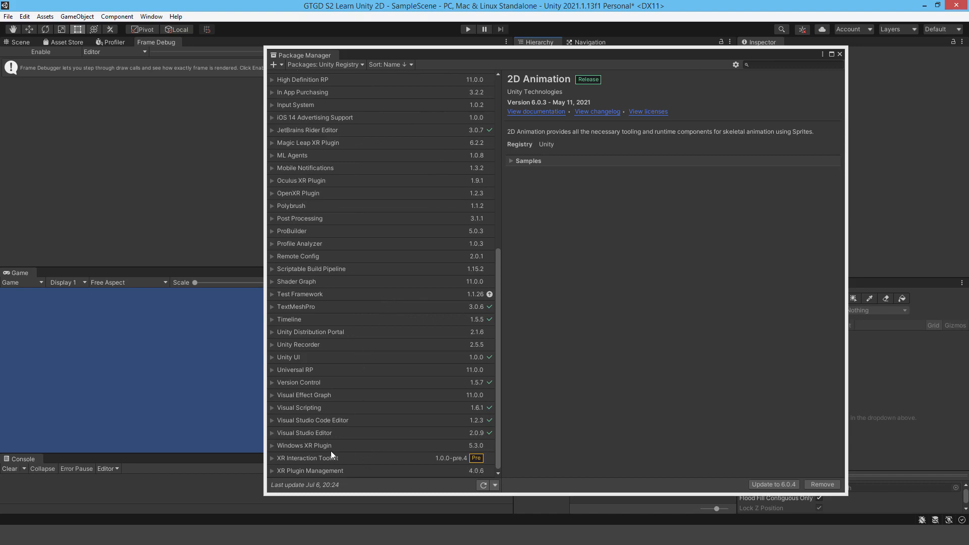
{"action": "scroll", "coordinate": [389, 418], "scroll_direction": "up", "scroll_amount": 10}
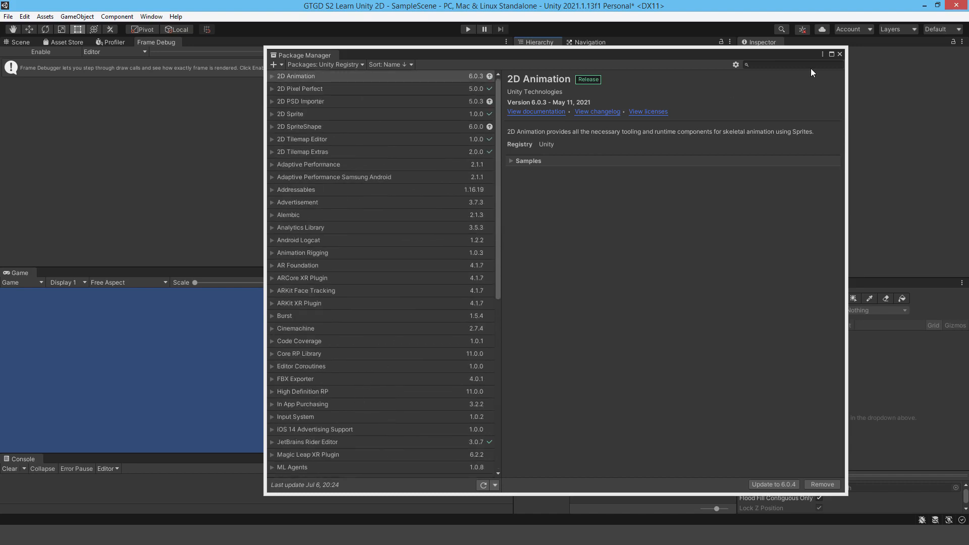
{"action": "left_click", "coordinate": [767, 65]}
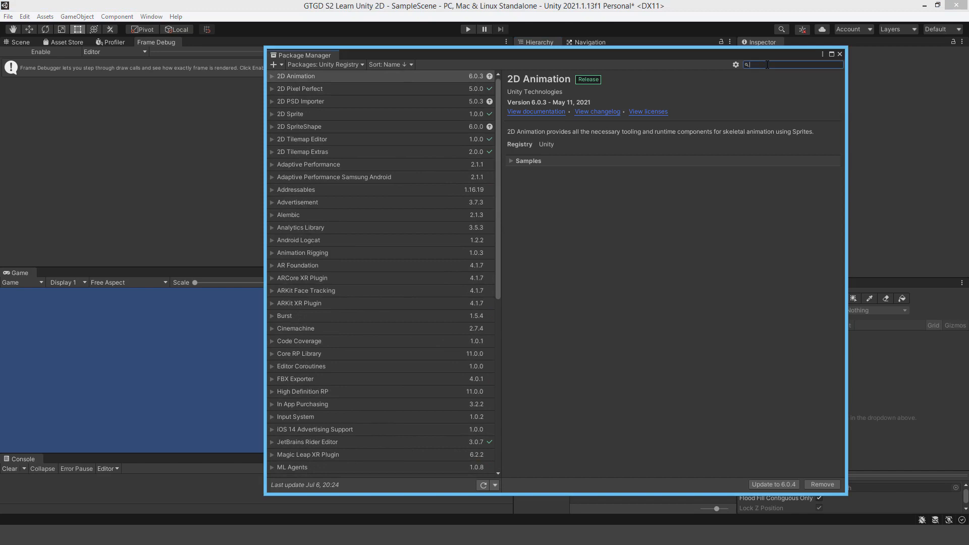
{"action": "type", "text": "cinemachine"}
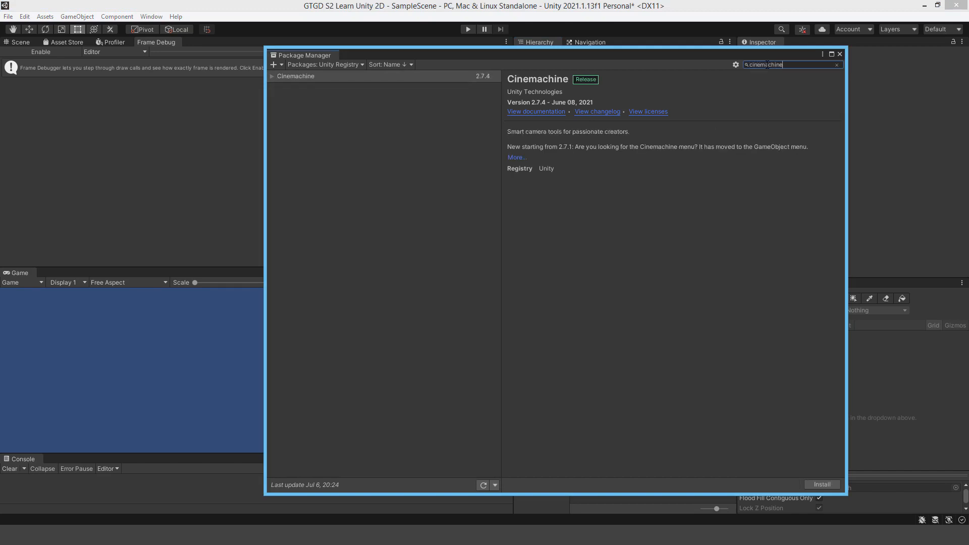
{"action": "left_click", "coordinate": [382, 76]}
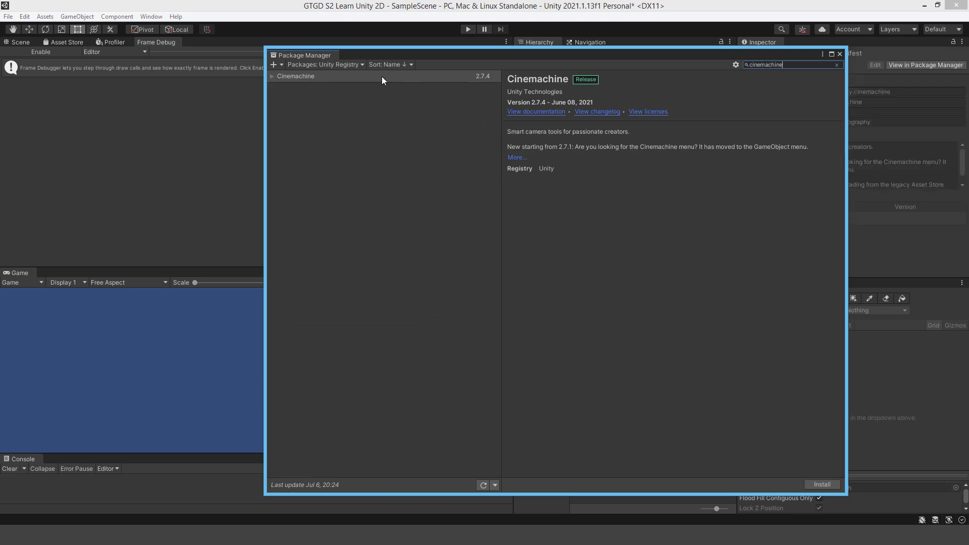
{"action": "left_click", "coordinate": [827, 486]}
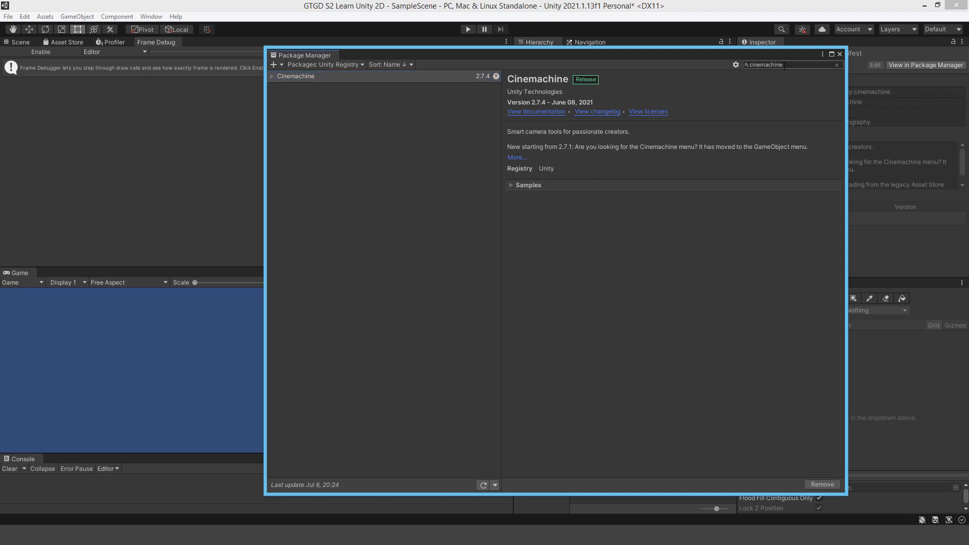
Step: Search the Unity Registry packages for "universal rp", install the Universal RP package, and close the Package Manager
{"action": "left_click_drag", "start_coordinate": [785, 65], "coordinate": [586, 45]}
{"action": "type", "text": "universal rend"}
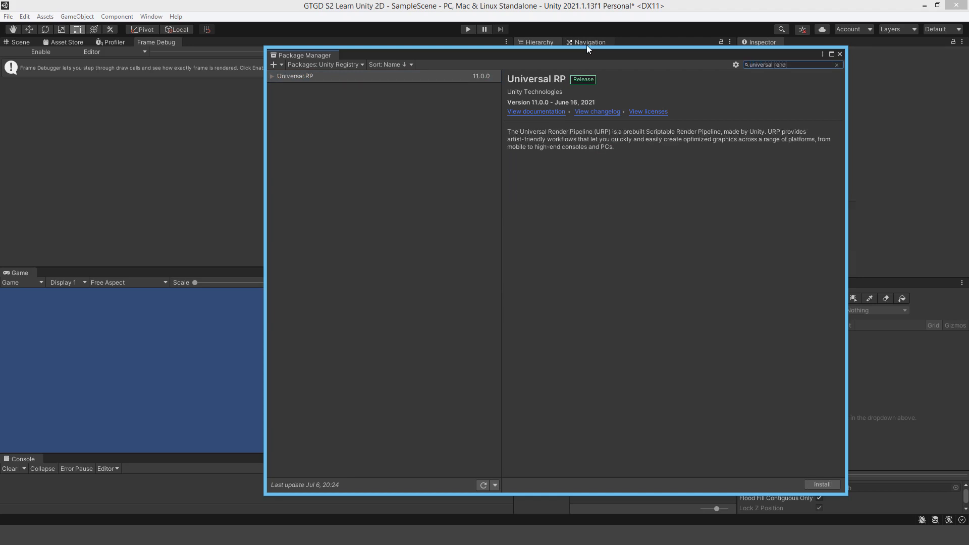
{"action": "key", "text": "BackSpace"}
{"action": "key", "text": "BackSpace"}
{"action": "key", "text": "BackSpace"}
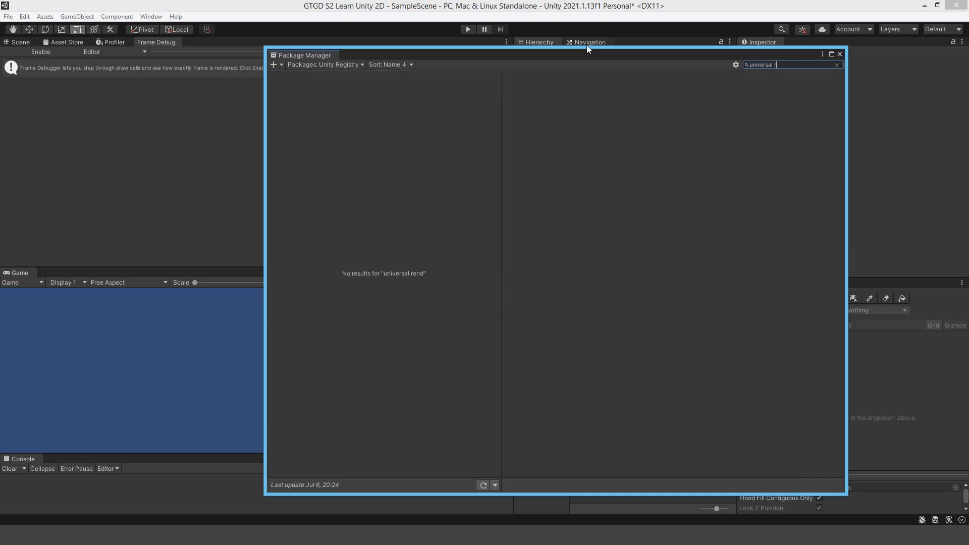
{"action": "type", "text": "p"}
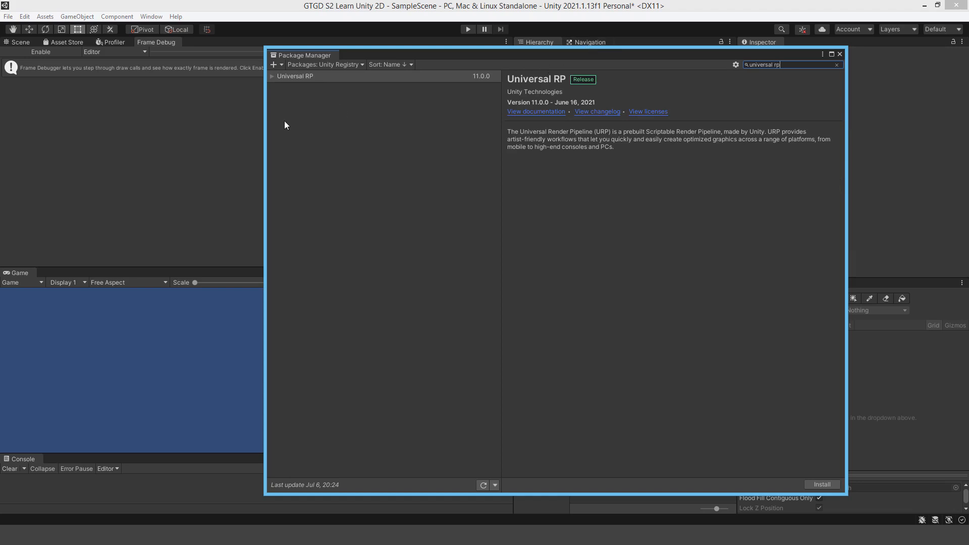
{"action": "left_click", "coordinate": [304, 76]}
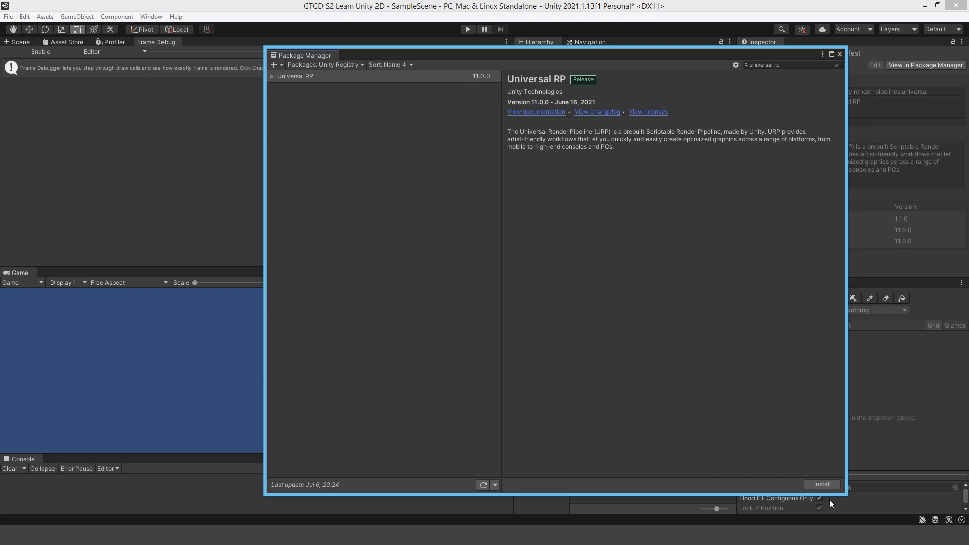
{"action": "left_click", "coordinate": [821, 485]}
{"action": "left_click", "coordinate": [840, 54]}
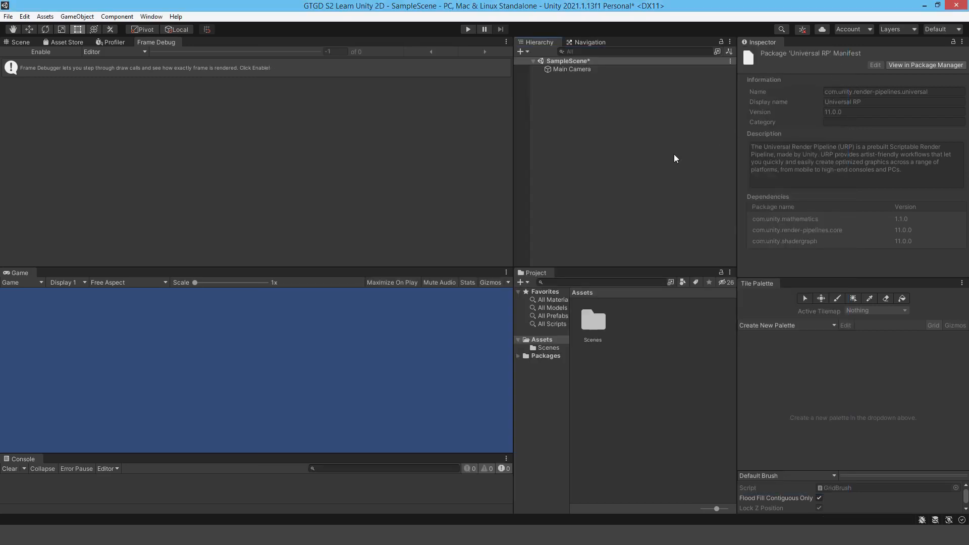
Step: Widen the Hierarchy and Project area, widen the Project folder tree, and reduce the asset icons to a list view
{"action": "left_click_drag", "start_coordinate": [512, 323], "coordinate": [459, 321]}
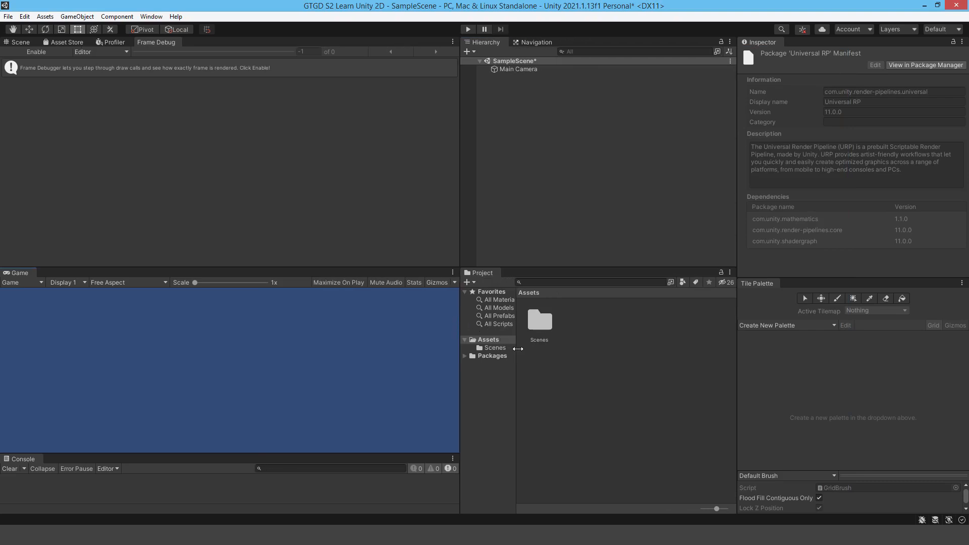
{"action": "left_click_drag", "start_coordinate": [516, 348], "coordinate": [564, 351]}
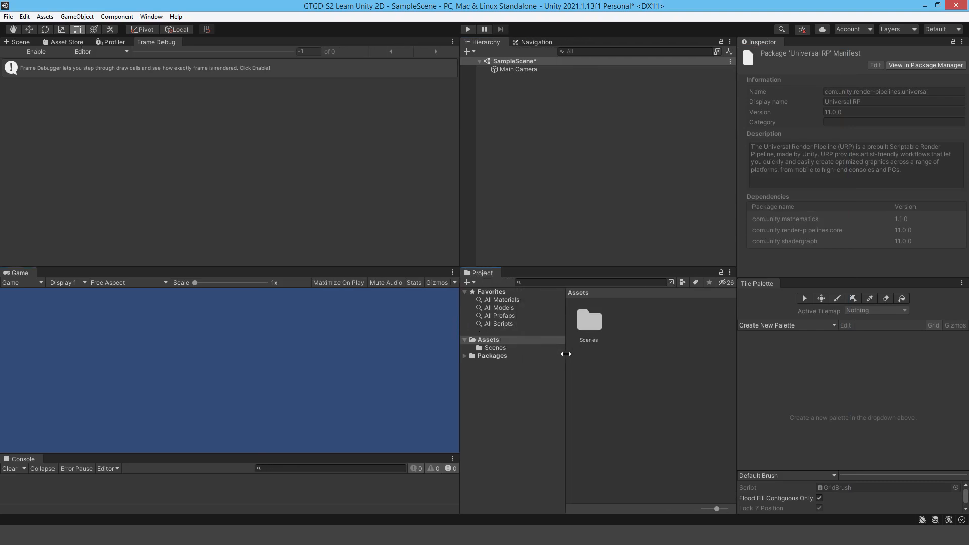
{"action": "left_click", "coordinate": [589, 323]}
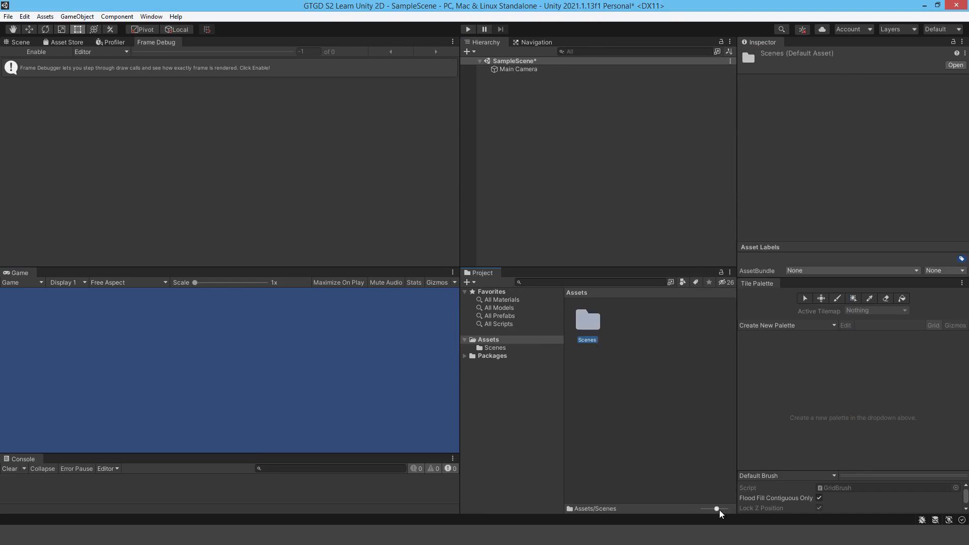
{"action": "left_click_drag", "start_coordinate": [718, 510], "coordinate": [701, 511]}
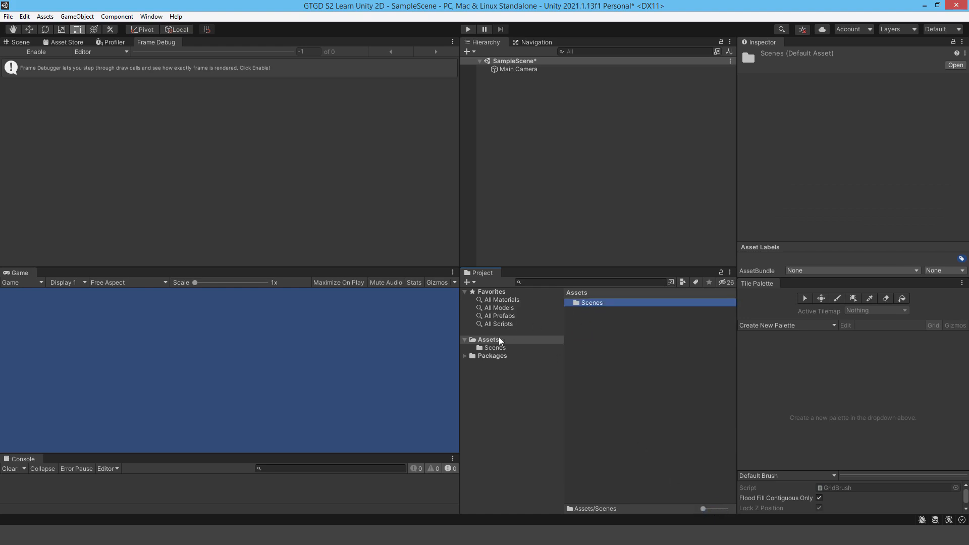
{"action": "right_click", "coordinate": [596, 329]}
{"action": "mouse_move", "coordinate": [614, 76]}
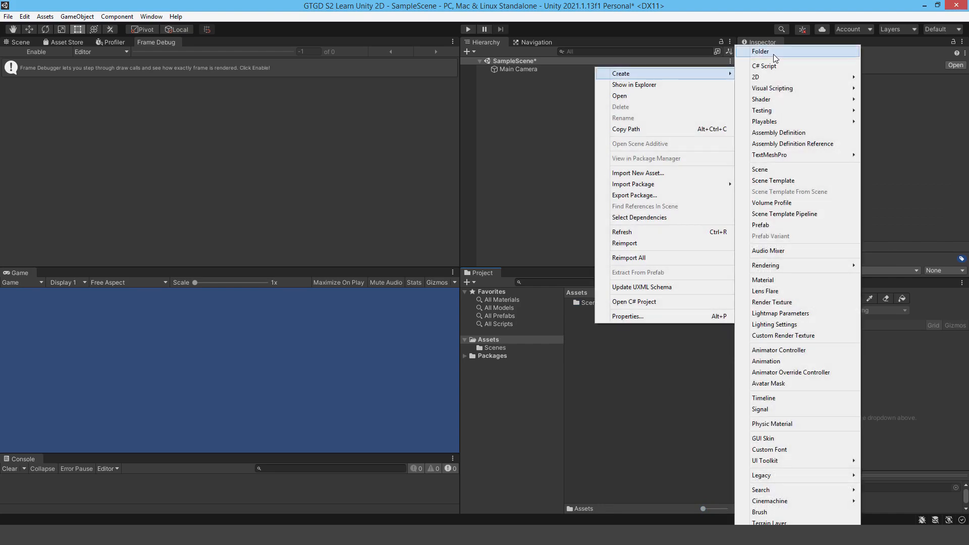
{"action": "left_click", "coordinate": [495, 151]}
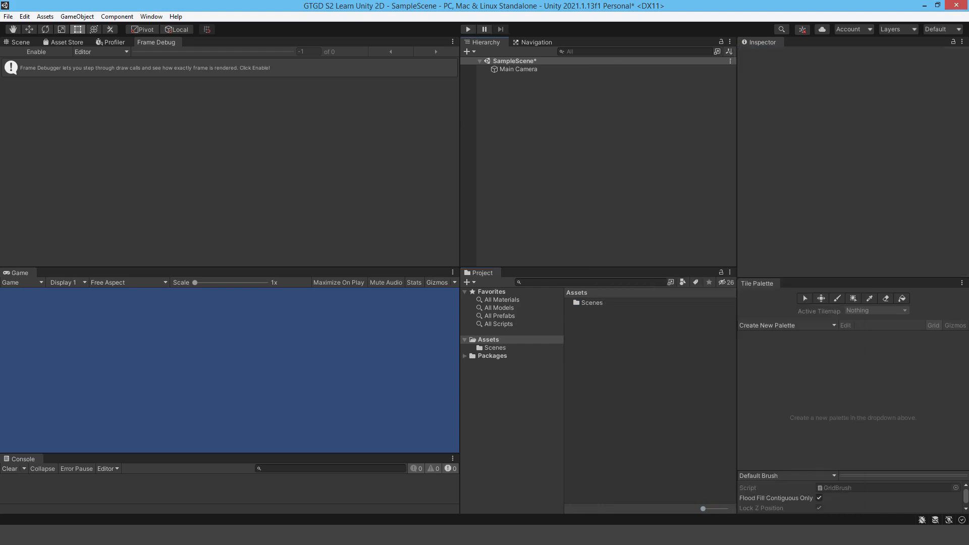
Step: Check the Scriptable Render Pipeline Settings in the Graphics section of Project Settings, and close the window
{"action": "left_click", "coordinate": [25, 16]}
{"action": "left_click", "coordinate": [54, 327]}
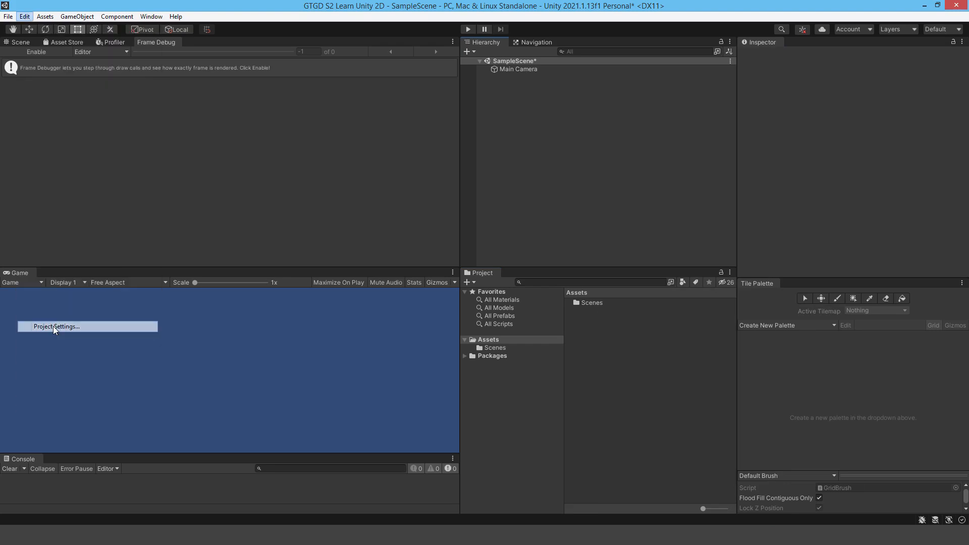
{"action": "left_click", "coordinate": [157, 169]}
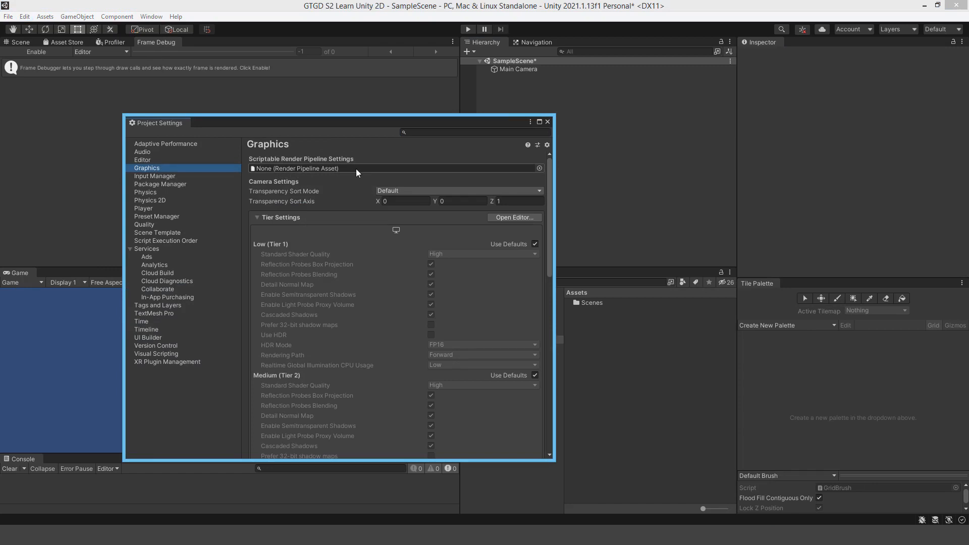
{"action": "left_click", "coordinate": [642, 356]}
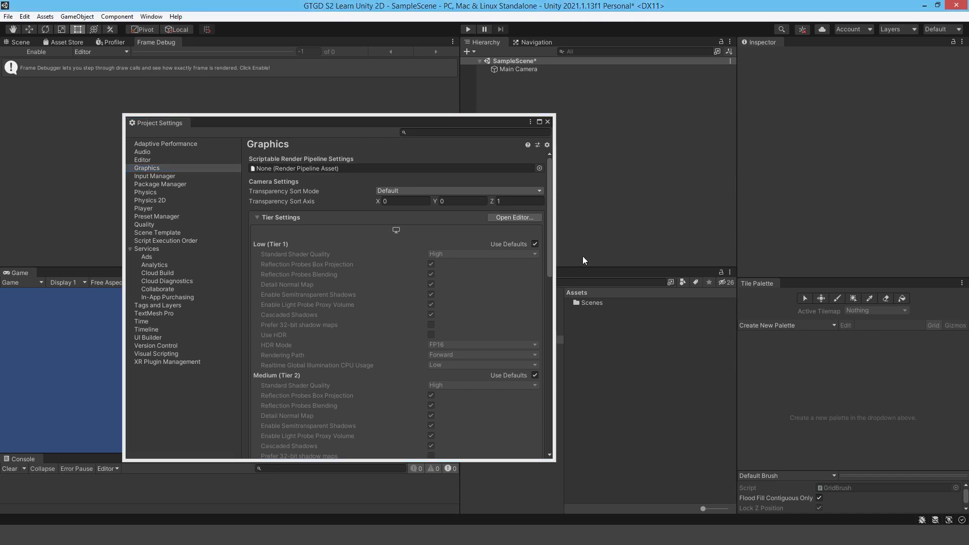
{"action": "left_click", "coordinate": [548, 122]}
Step: Create a folder named "URP" inside Assets
{"action": "right_click", "coordinate": [613, 347]}
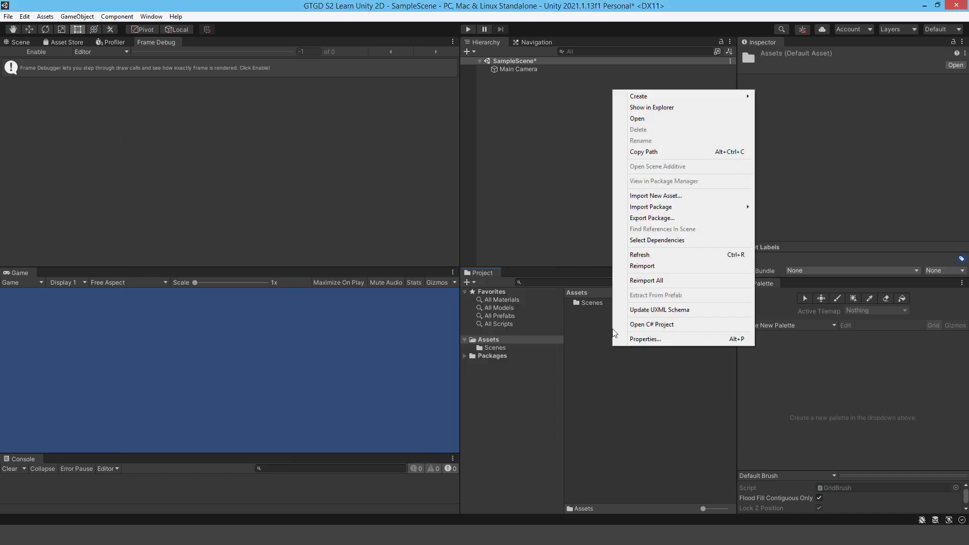
{"action": "mouse_move", "coordinate": [639, 96]}
{"action": "mouse_move", "coordinate": [813, 76]}
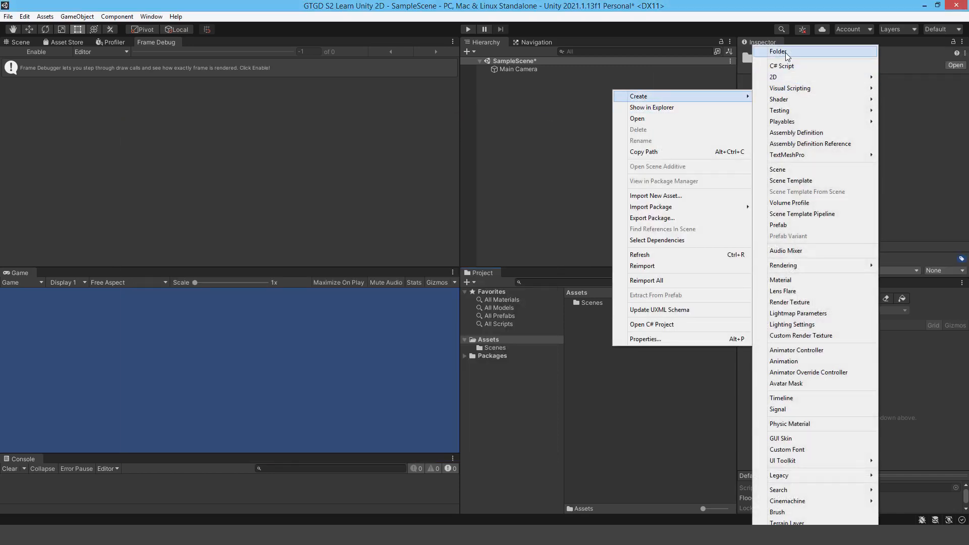
{"action": "left_click", "coordinate": [786, 52]}
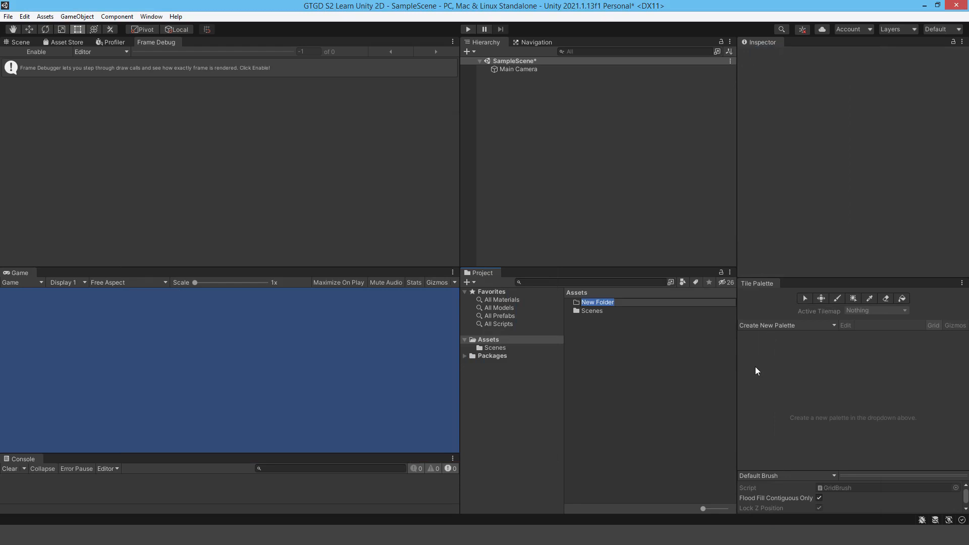
{"action": "type", "text": "URP"}
{"action": "key", "text": "Return"}
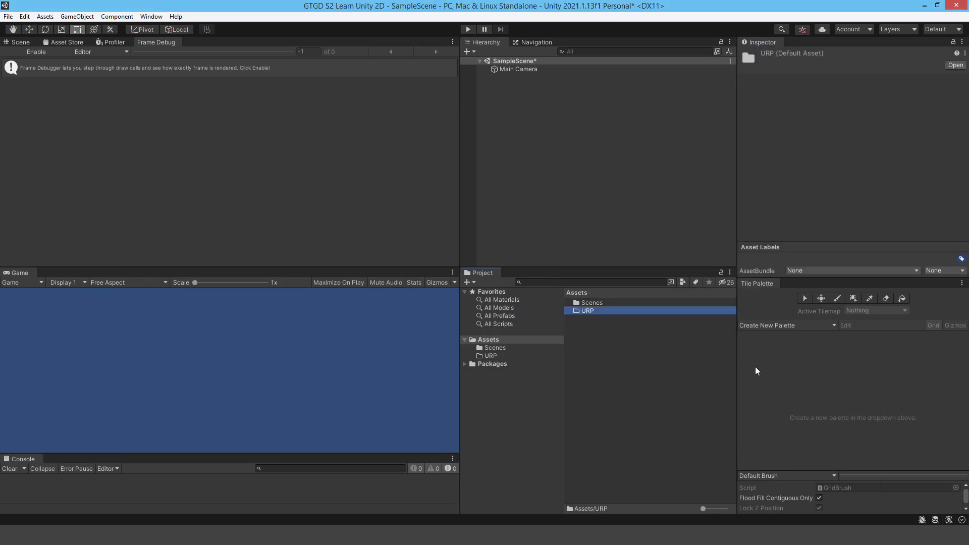
Step: Create a Universal Render Pipeline asset of type Pipeline Asset (2D Renderer) in the URP folder, keeping its default name
{"action": "double_click", "coordinate": [591, 311]}
{"action": "right_click", "coordinate": [597, 329]}
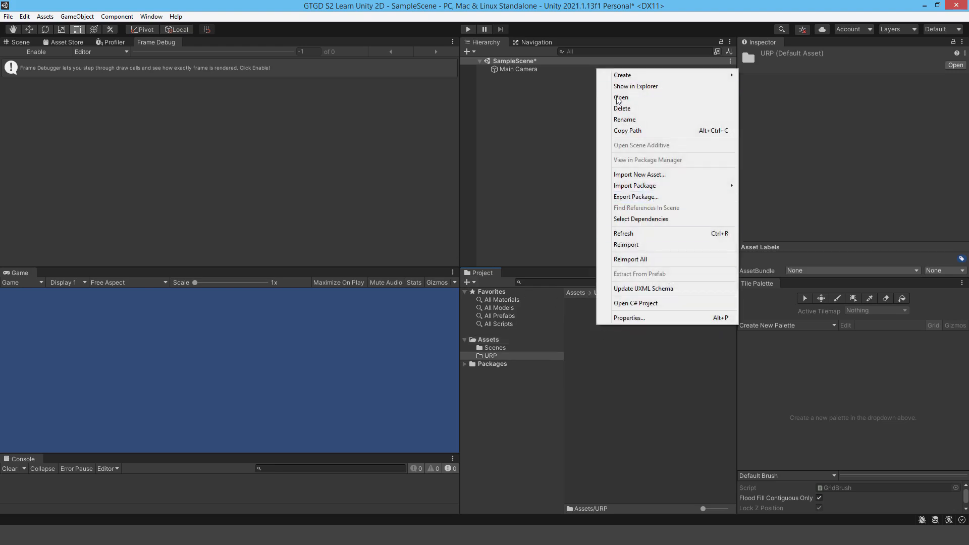
{"action": "mouse_move", "coordinate": [697, 76]}
{"action": "mouse_move", "coordinate": [770, 264]}
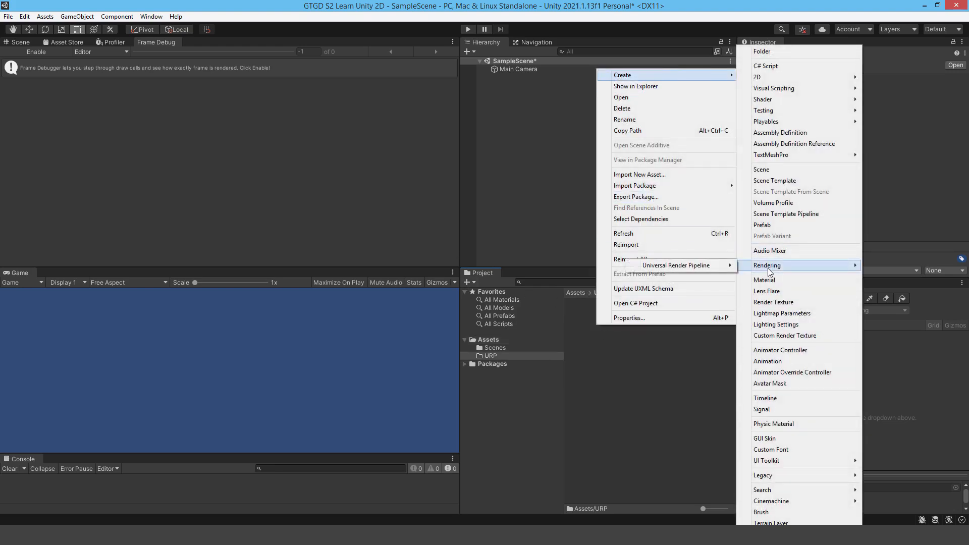
{"action": "mouse_move", "coordinate": [699, 269]}
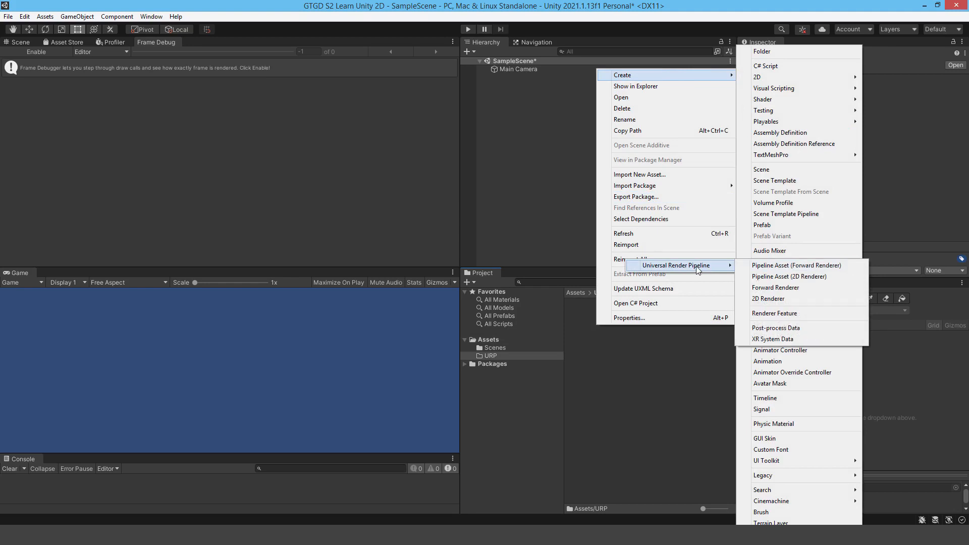
{"action": "left_click", "coordinate": [776, 277]}
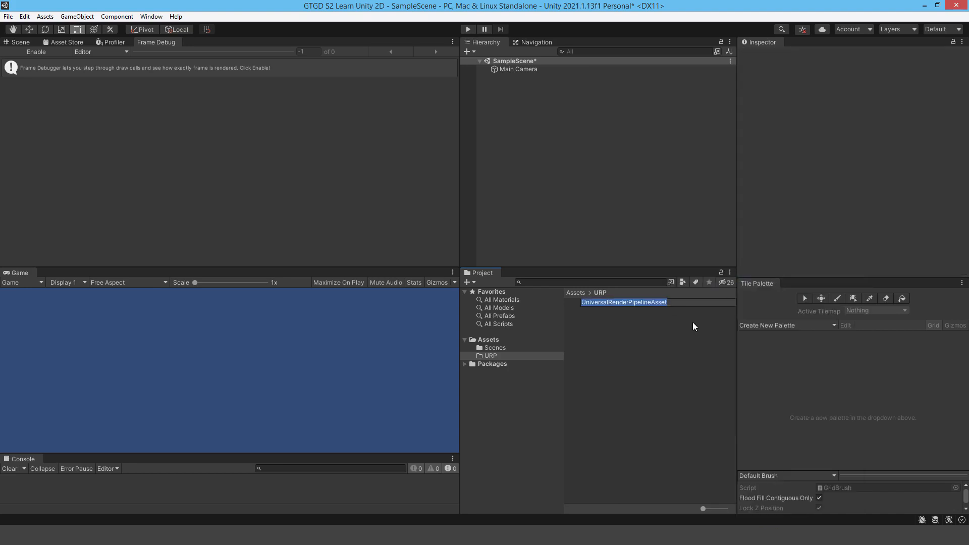
{"action": "key", "text": "Return"}
Step: Enlarge the Inspector and enable Post-processing on UniversalRenderPipelineAsset_Renderer
{"action": "left_click", "coordinate": [624, 306]}
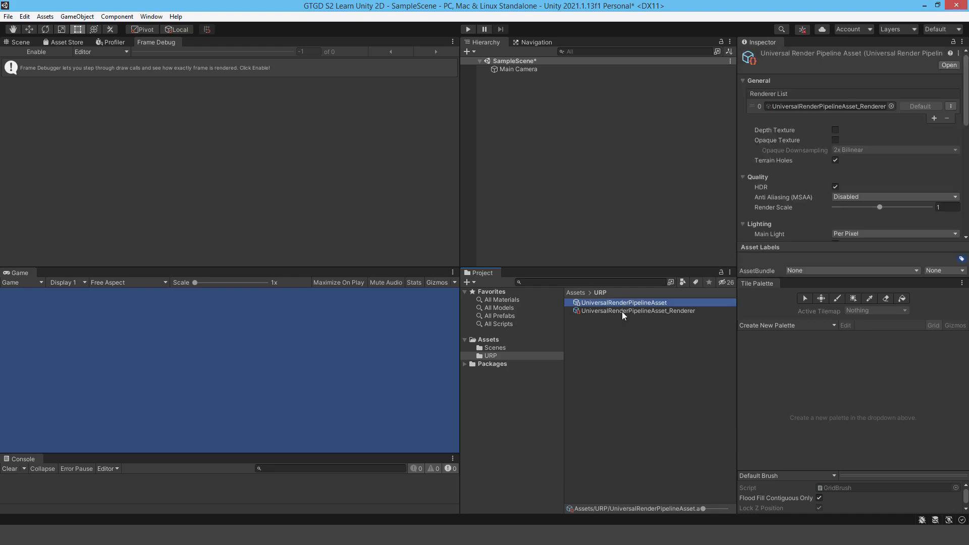
{"action": "left_click", "coordinate": [623, 311]}
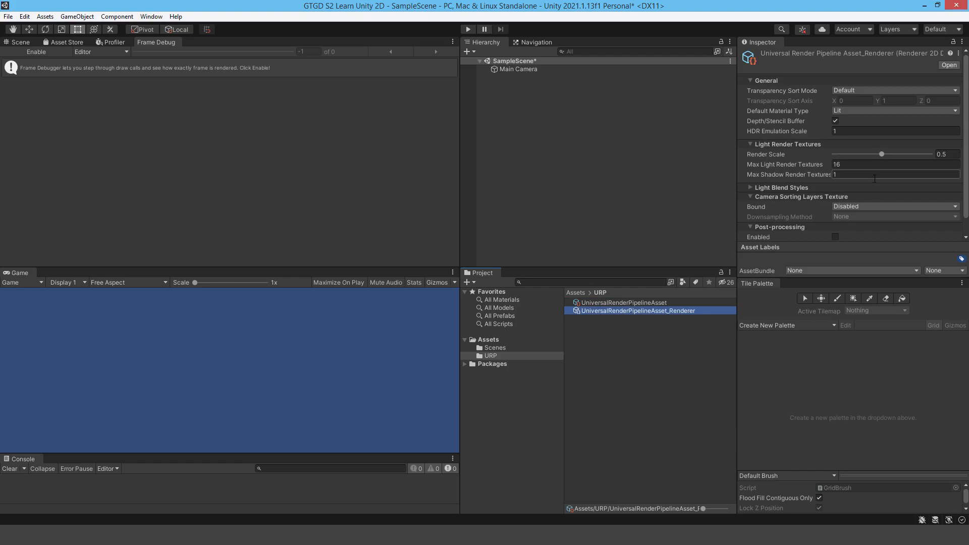
{"action": "left_click_drag", "start_coordinate": [794, 281], "coordinate": [798, 451]}
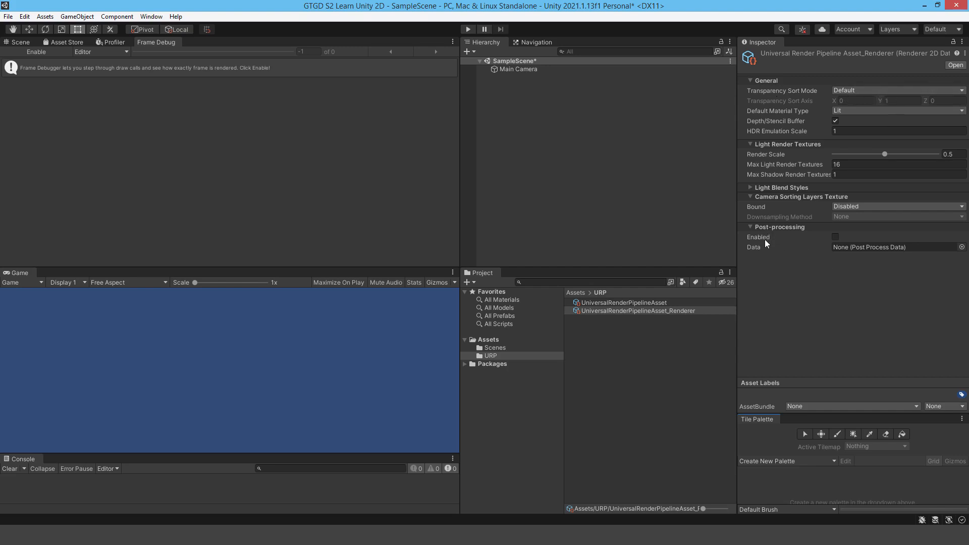
{"action": "left_click", "coordinate": [840, 239]}
Step: Review the quality, lighting, shadows, post-processing and advanced settings of UniversalRenderPipelineAsset
{"action": "left_click", "coordinate": [614, 303]}
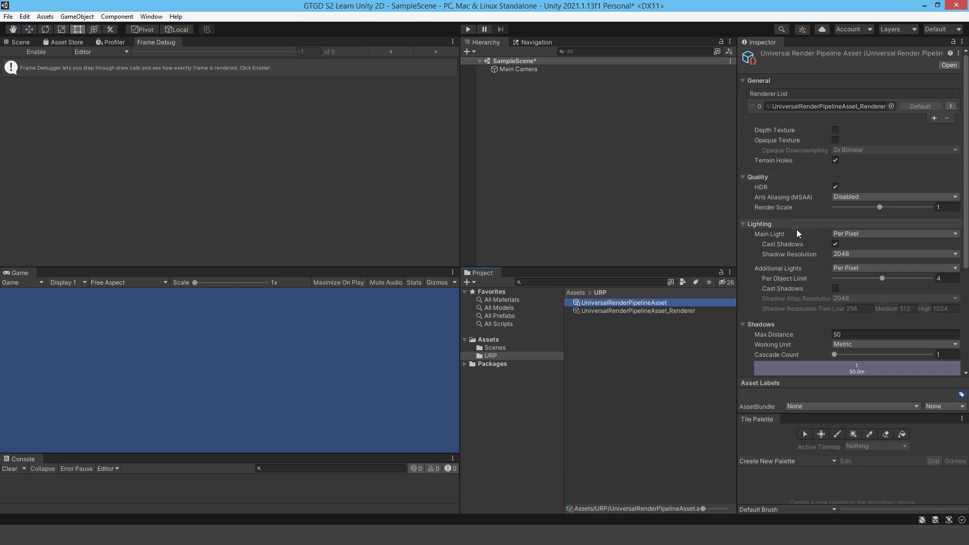
{"action": "scroll", "coordinate": [810, 228], "scroll_direction": "down", "scroll_amount": 5}
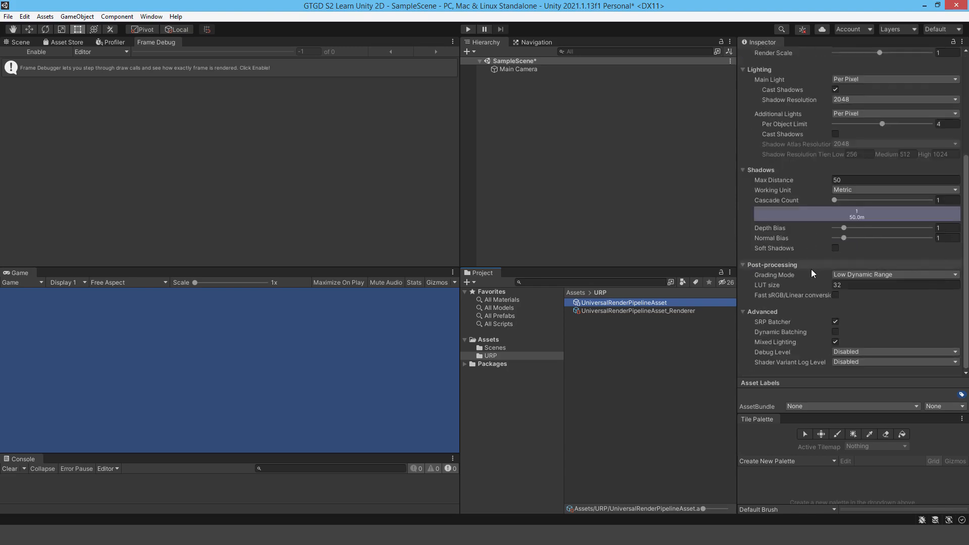
{"action": "scroll", "coordinate": [808, 265], "scroll_direction": "up", "scroll_amount": 3}
{"action": "scroll", "coordinate": [808, 265], "scroll_direction": "down", "scroll_amount": 3}
{"action": "scroll", "coordinate": [831, 264], "scroll_direction": "up", "scroll_amount": 5}
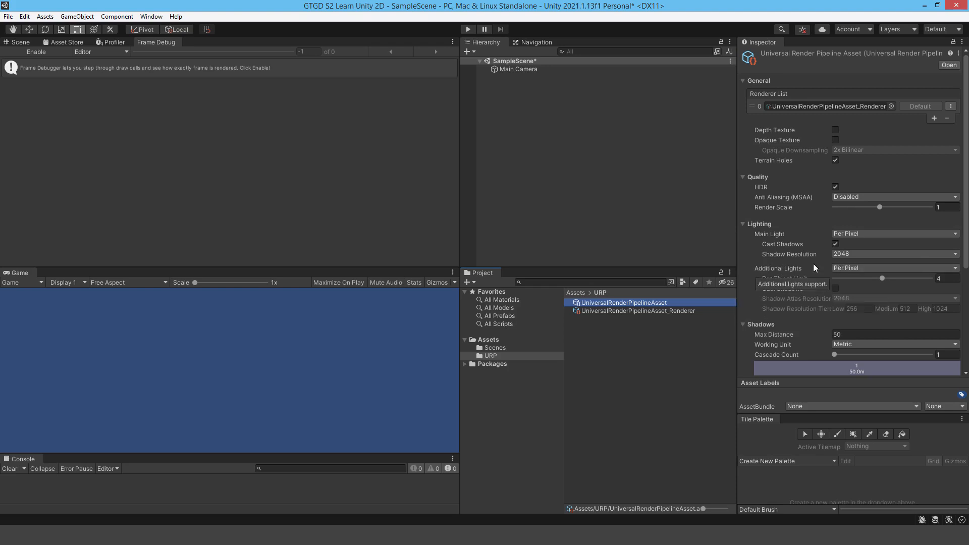
{"action": "scroll", "coordinate": [814, 264], "scroll_direction": "down", "scroll_amount": 3}
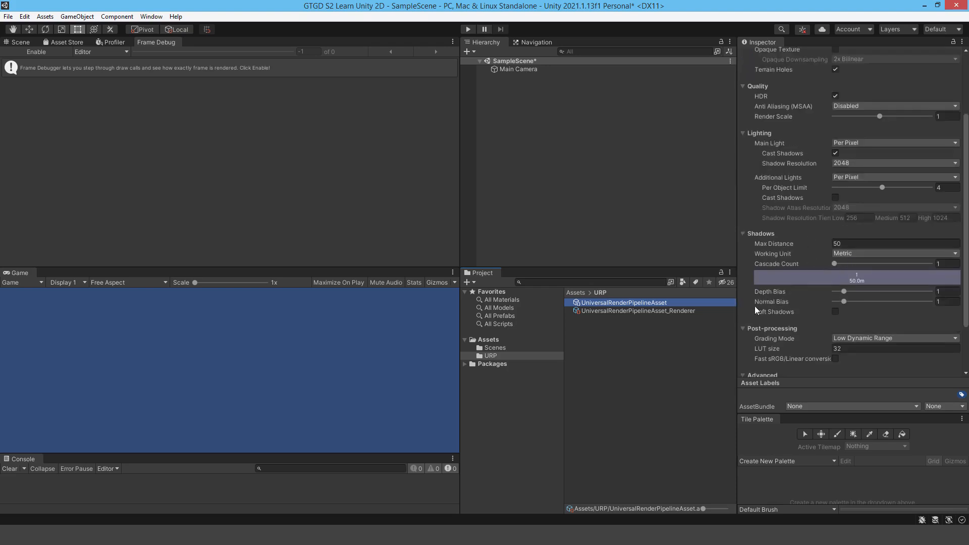
{"action": "scroll", "coordinate": [827, 280], "scroll_direction": "down", "scroll_amount": 2}
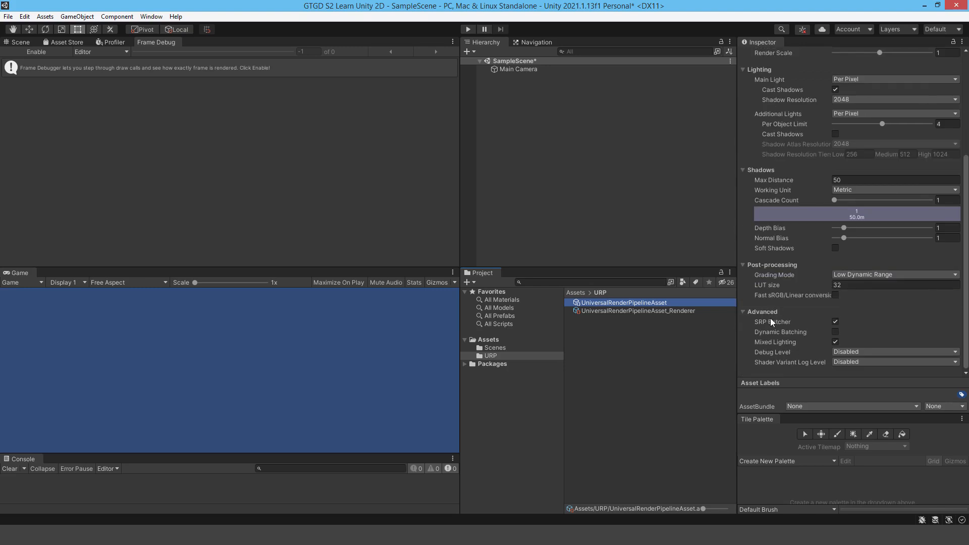
{"action": "mouse_move", "coordinate": [776, 325]}
{"action": "scroll", "coordinate": [904, 333], "scroll_direction": "up", "scroll_amount": 5}
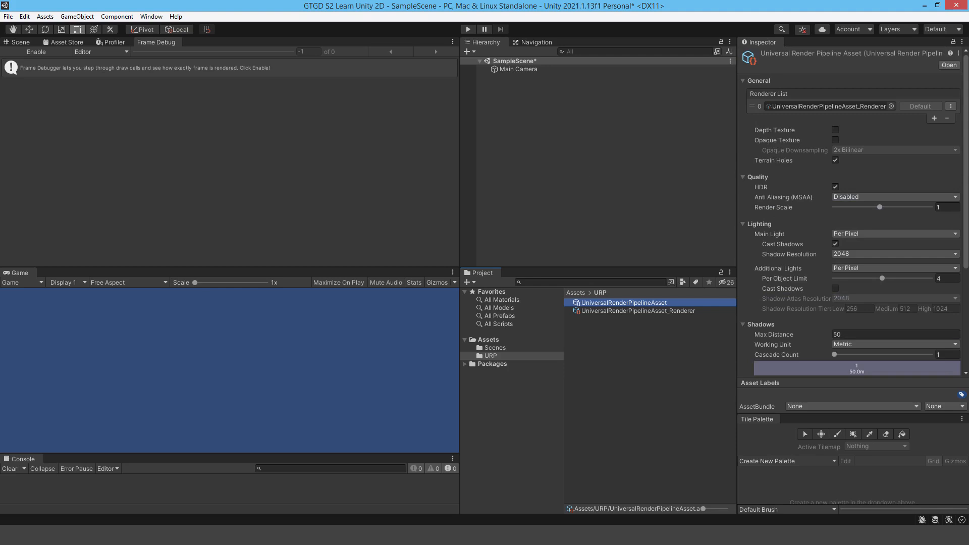
Step: Assign UniversalRenderPipelineAsset as the Scriptable Render Pipeline Settings in the Graphics project settings, and close Project Settings
{"action": "left_click", "coordinate": [24, 16]}
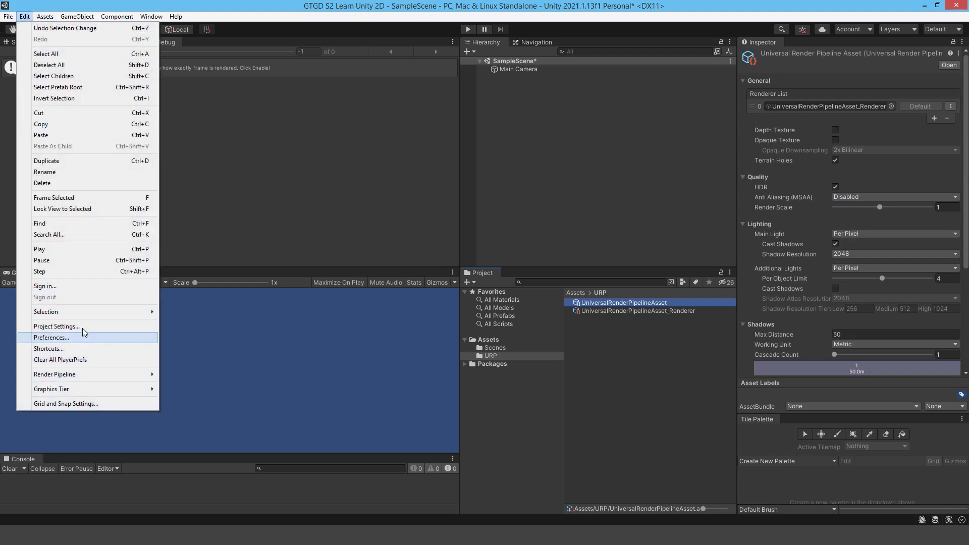
{"action": "left_click", "coordinate": [56, 327]}
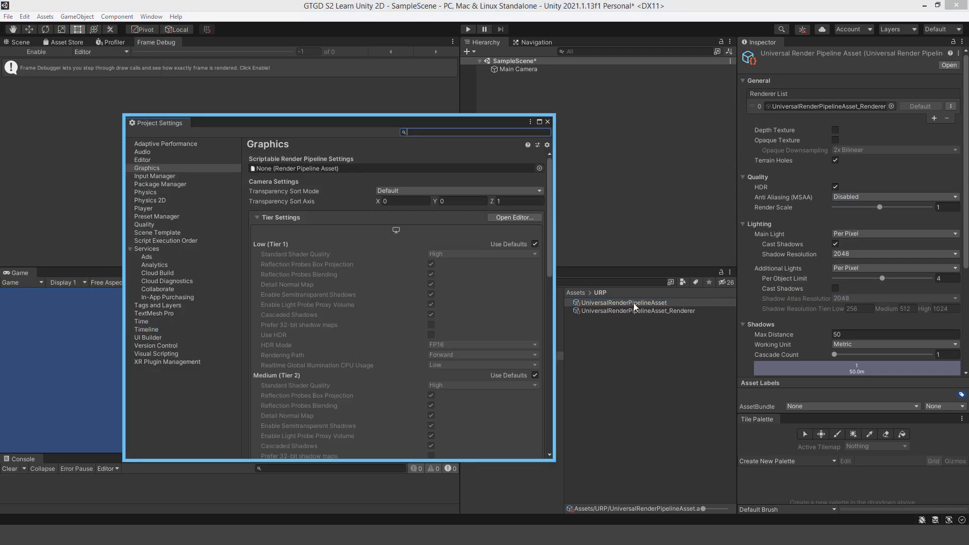
{"action": "left_click_drag", "start_coordinate": [634, 303], "coordinate": [315, 169]}
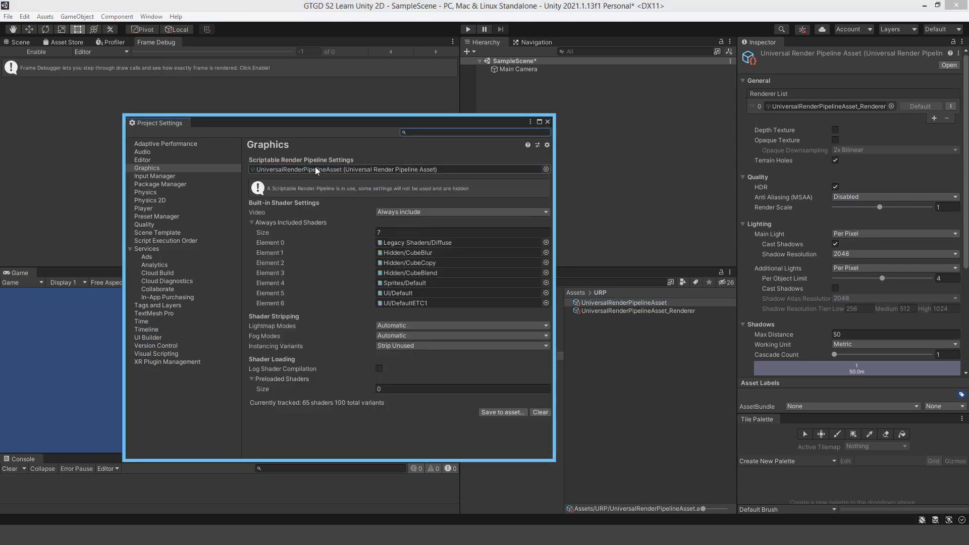
{"action": "left_click", "coordinate": [547, 123]}
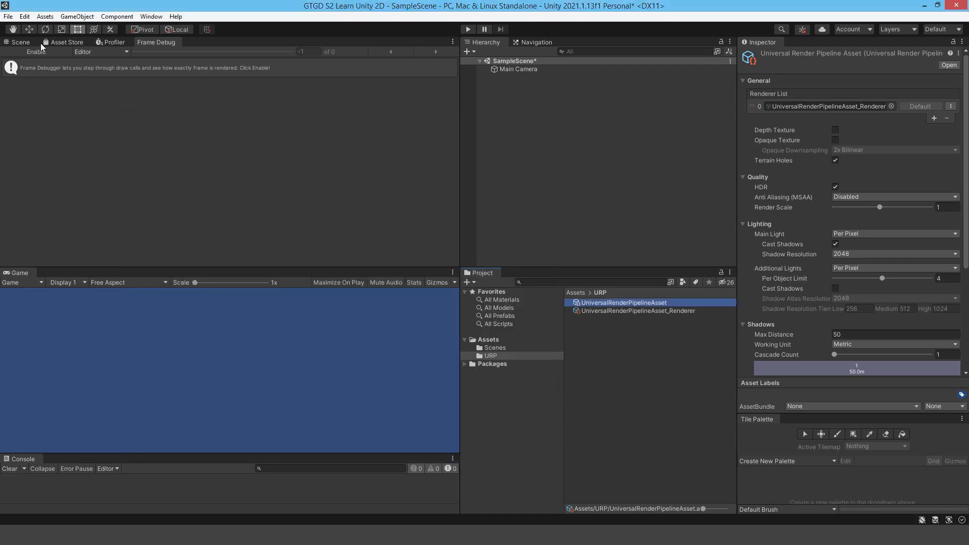
Step: Show the Scene view and add a 3D Cube to SampleScene, keeping its default name
{"action": "left_click", "coordinate": [19, 42]}
{"action": "right_click", "coordinate": [505, 123]}
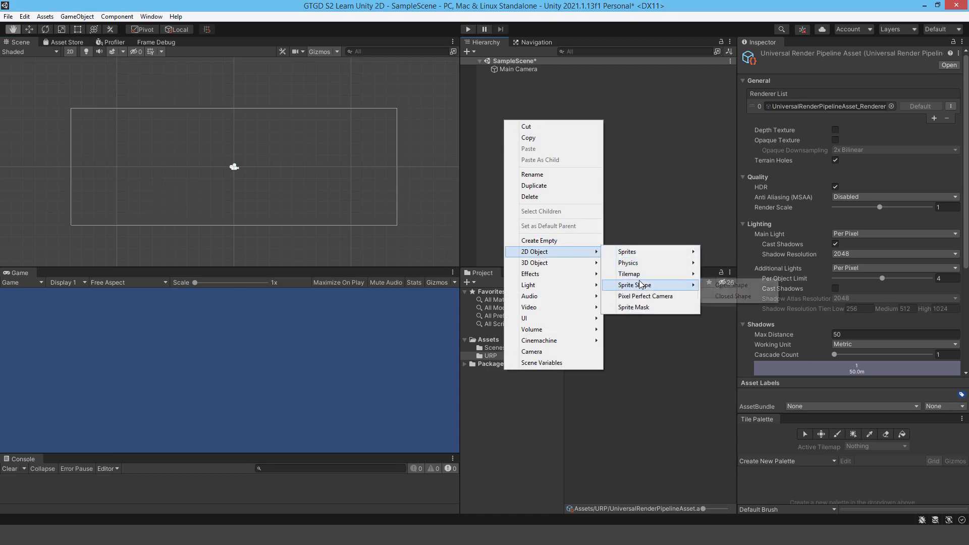
{"action": "mouse_move", "coordinate": [543, 268]}
{"action": "left_click", "coordinate": [647, 263]}
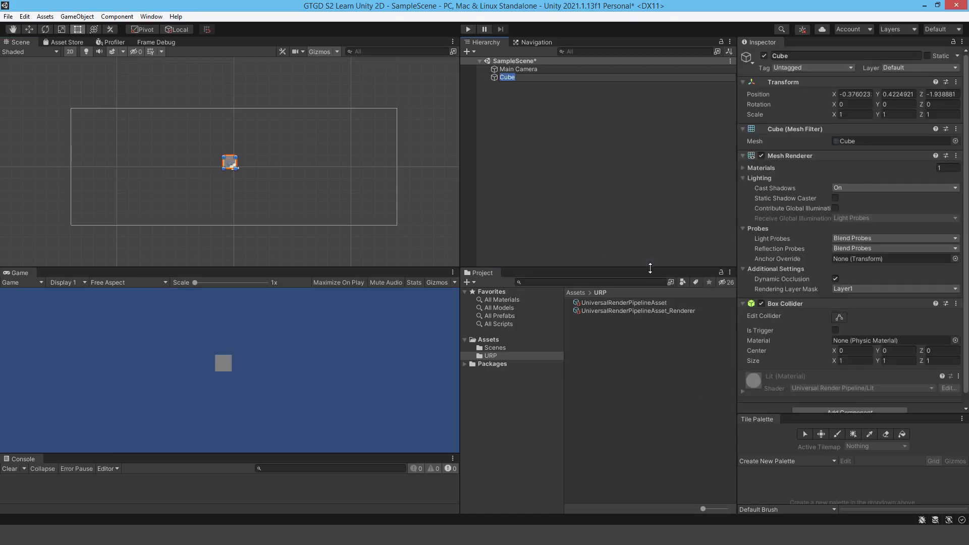
{"action": "left_click", "coordinate": [589, 111]}
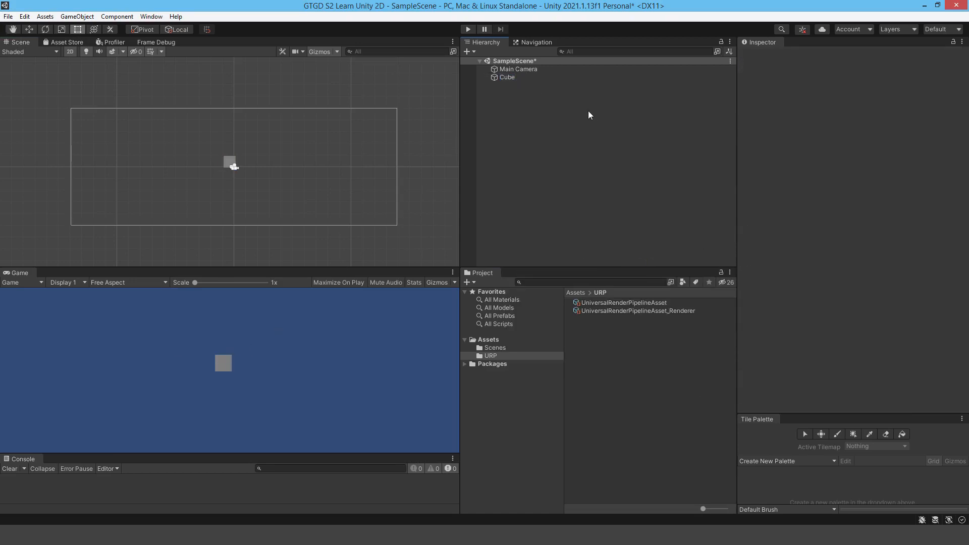
Step: Inspect the Lit material assigned to the Cube's Mesh Renderer and its location in the Universal RP package's Materials folder
{"action": "left_click", "coordinate": [533, 78]}
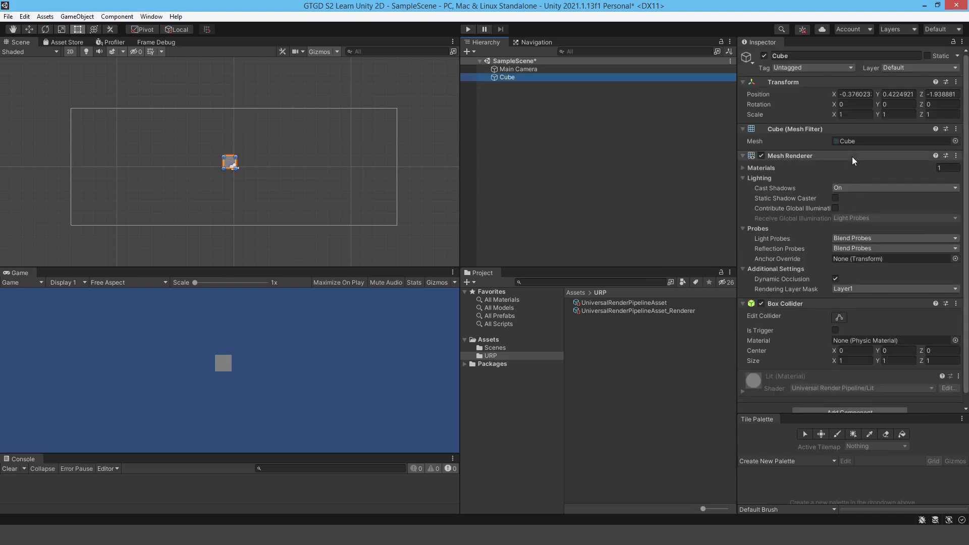
{"action": "left_click", "coordinate": [744, 168]}
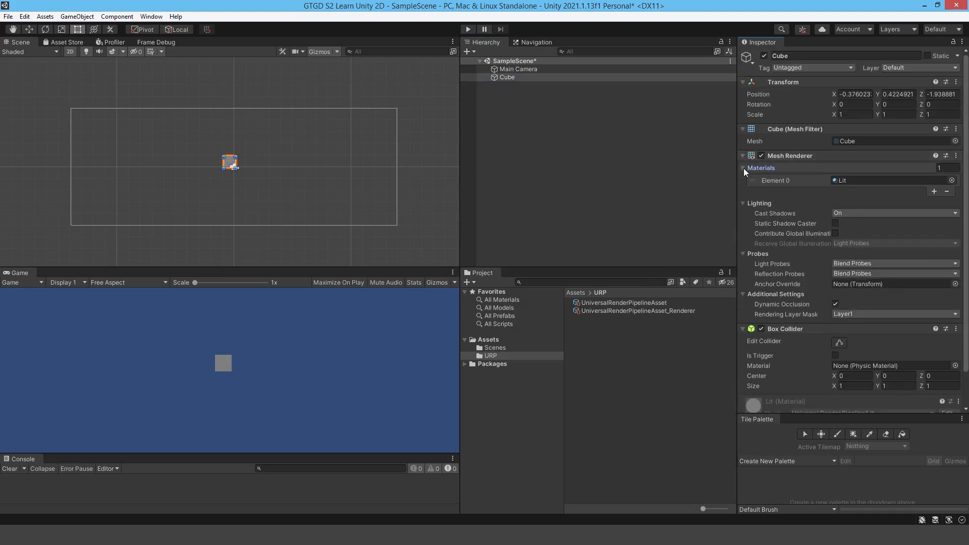
{"action": "left_click", "coordinate": [846, 182]}
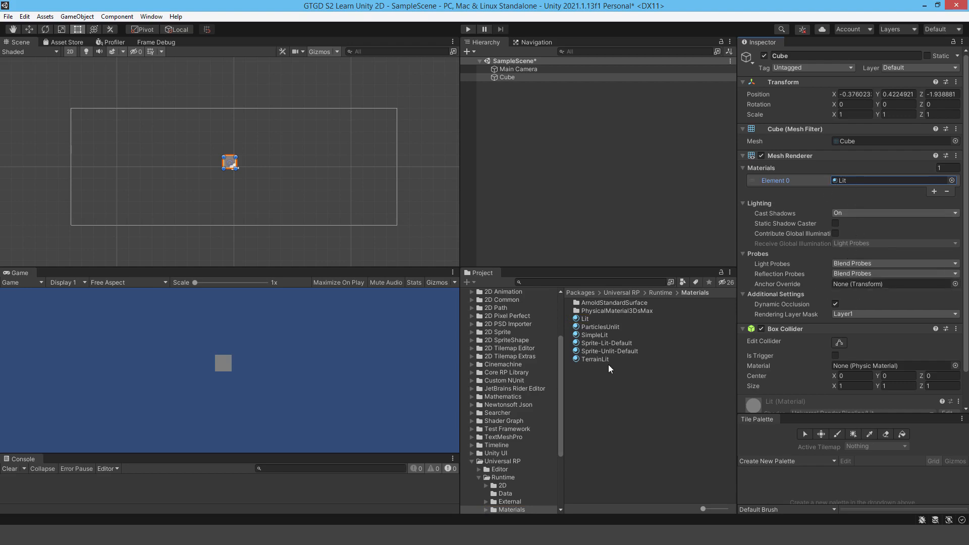
{"action": "left_click", "coordinate": [587, 318]}
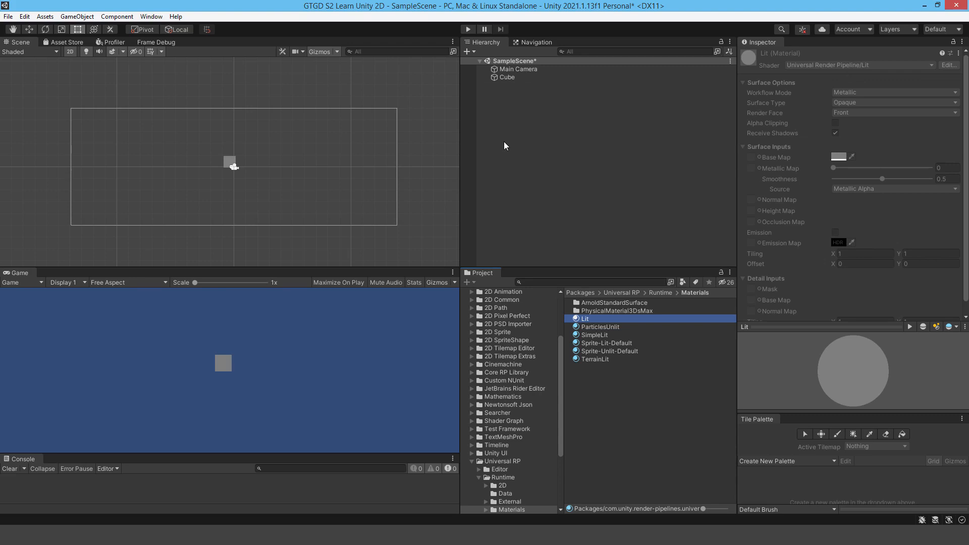
{"action": "scroll", "coordinate": [505, 454], "scroll_direction": "down", "scroll_amount": 3}
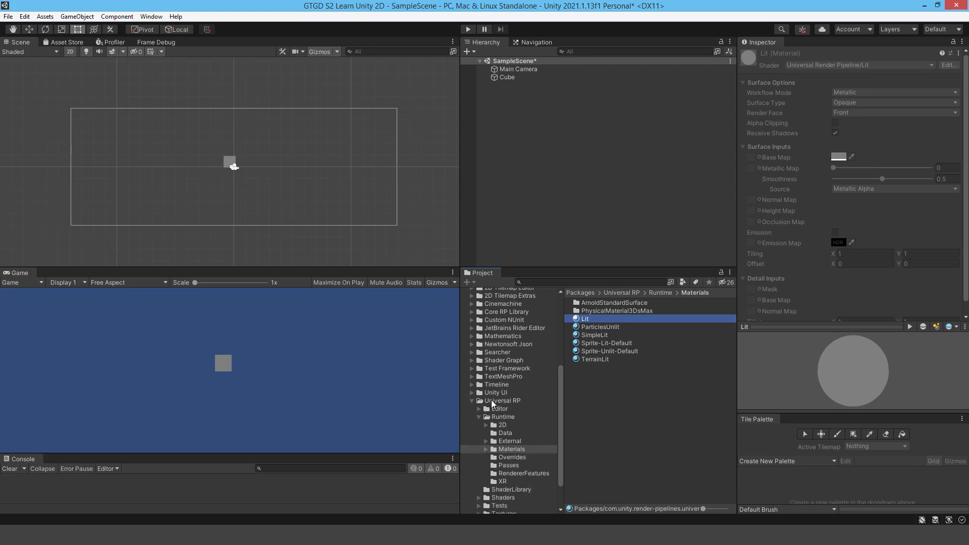
{"action": "scroll", "coordinate": [498, 402], "scroll_direction": "up", "scroll_amount": 6}
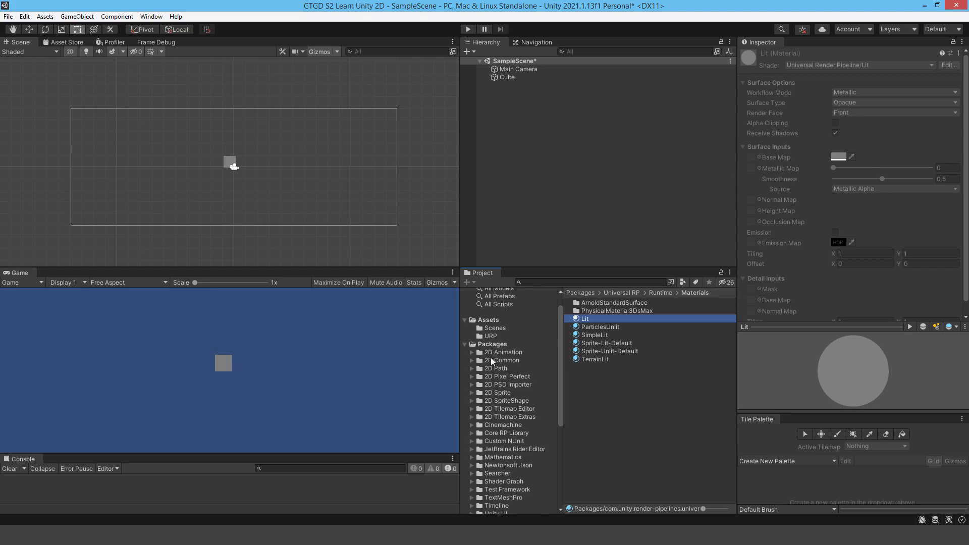
{"action": "scroll", "coordinate": [491, 360], "scroll_direction": "down", "scroll_amount": 3}
{"action": "scroll", "coordinate": [493, 359], "scroll_direction": "up", "scroll_amount": 3}
{"action": "scroll", "coordinate": [492, 451], "scroll_direction": "down", "scroll_amount": 4}
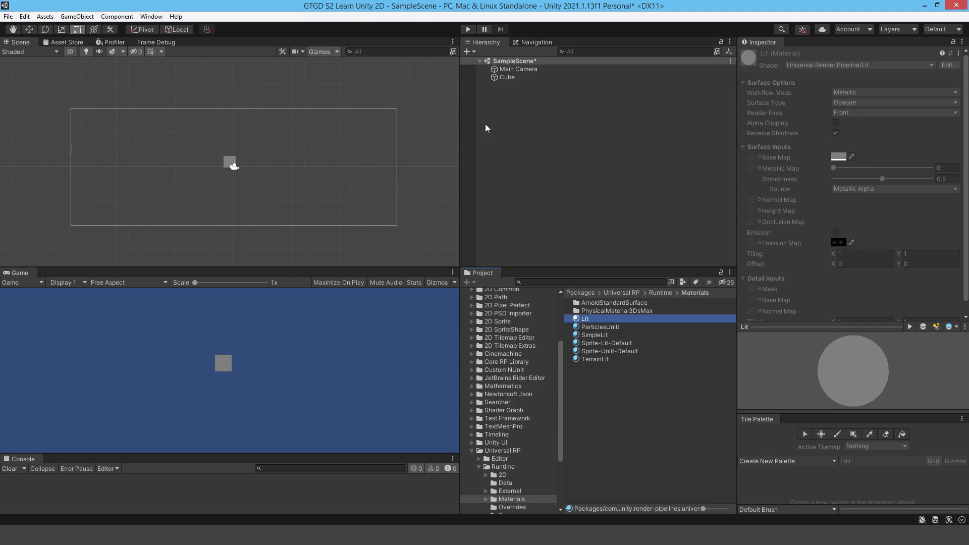
Step: Look through the Universal Render Pipeline commands for upgrading project and scene materials
{"action": "left_click", "coordinate": [30, 19]}
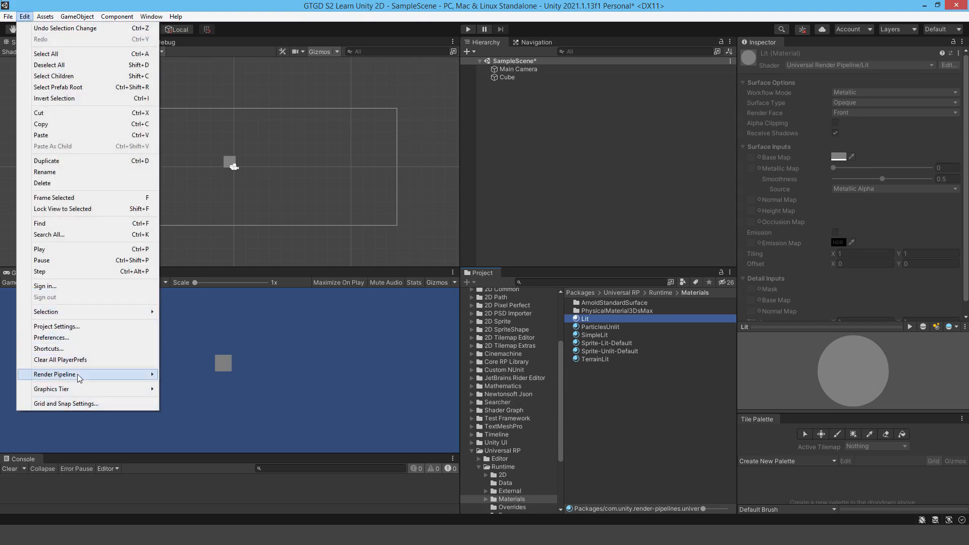
{"action": "mouse_move", "coordinate": [78, 374]}
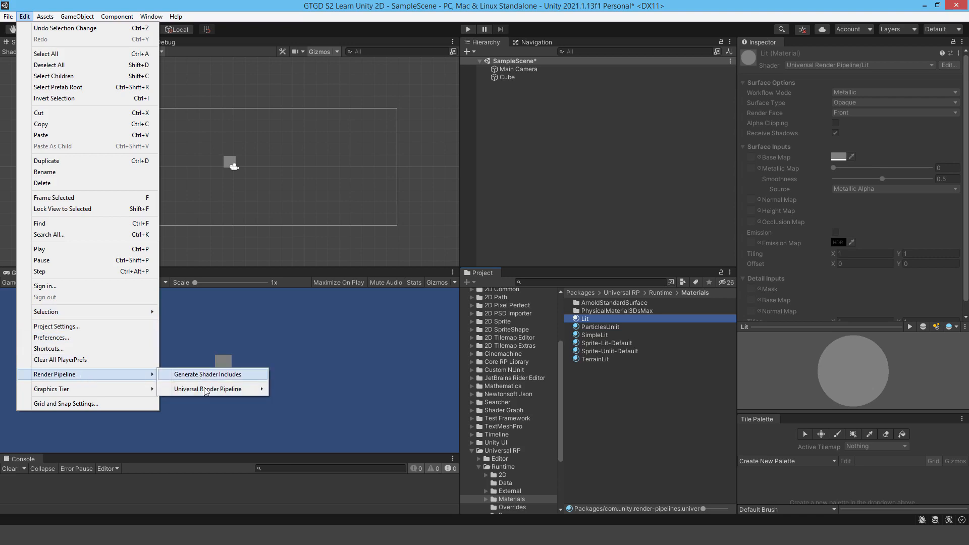
{"action": "mouse_move", "coordinate": [205, 393]}
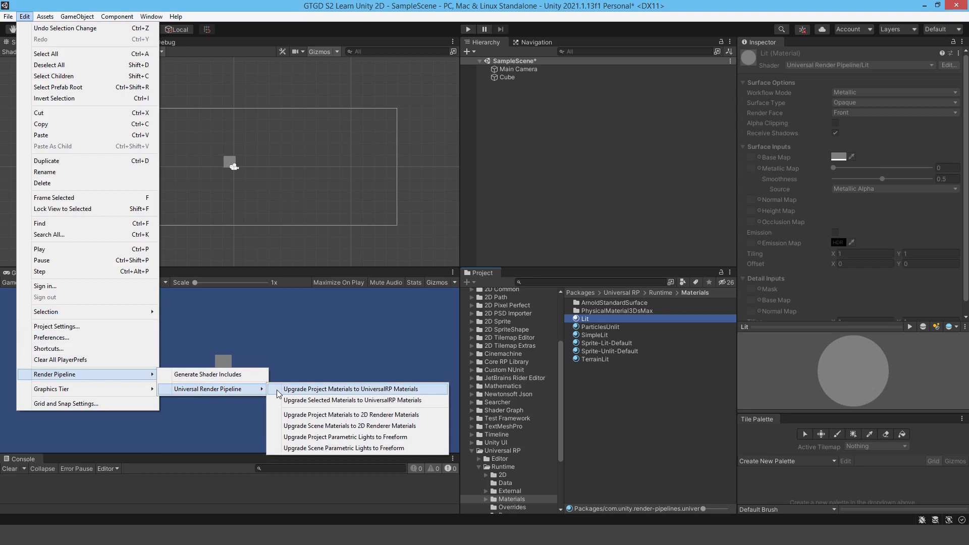
{"action": "left_click", "coordinate": [305, 393]}
Step: Delete the Cube from SampleScene and collapse the Packages folder in the project tree
{"action": "left_click", "coordinate": [504, 79]}
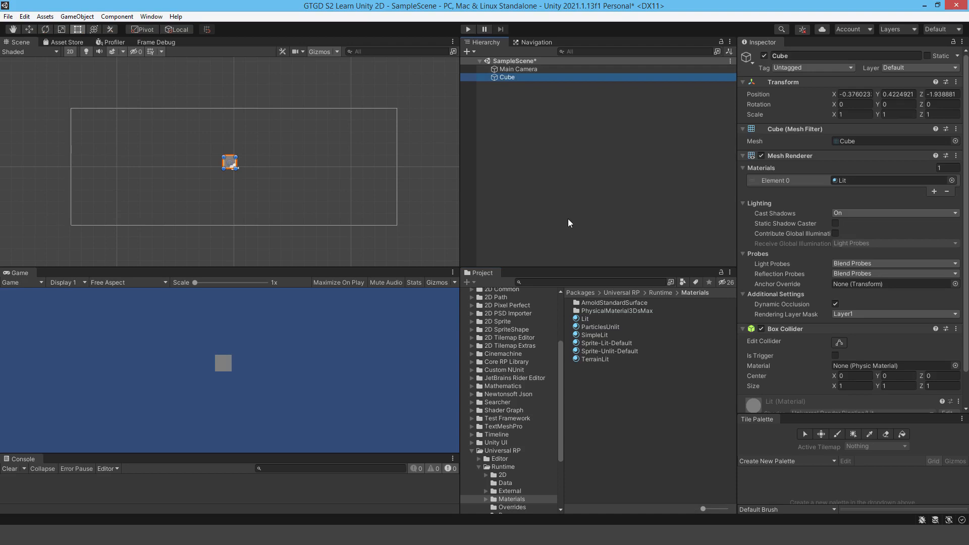
{"action": "key", "text": "Delete"}
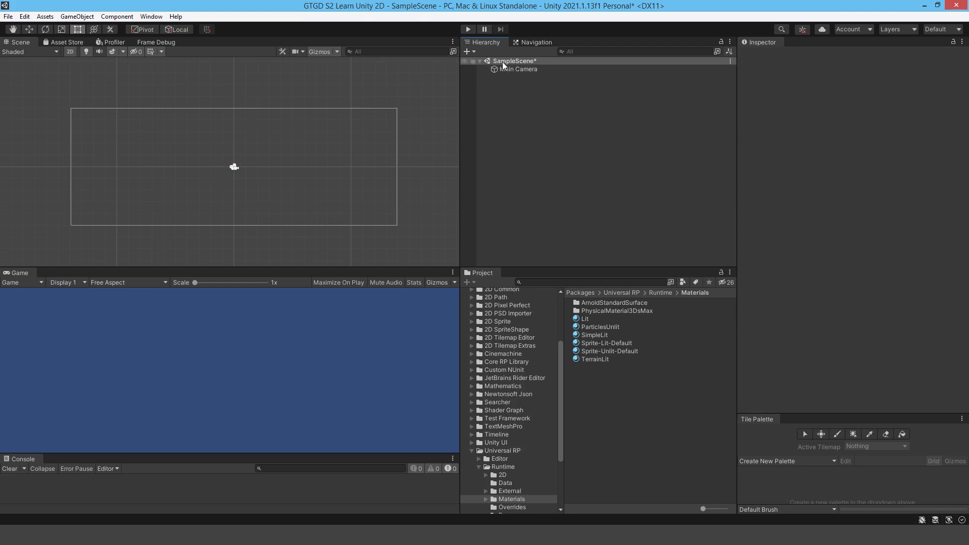
{"action": "scroll", "coordinate": [519, 433], "scroll_direction": "up", "scroll_amount": 5}
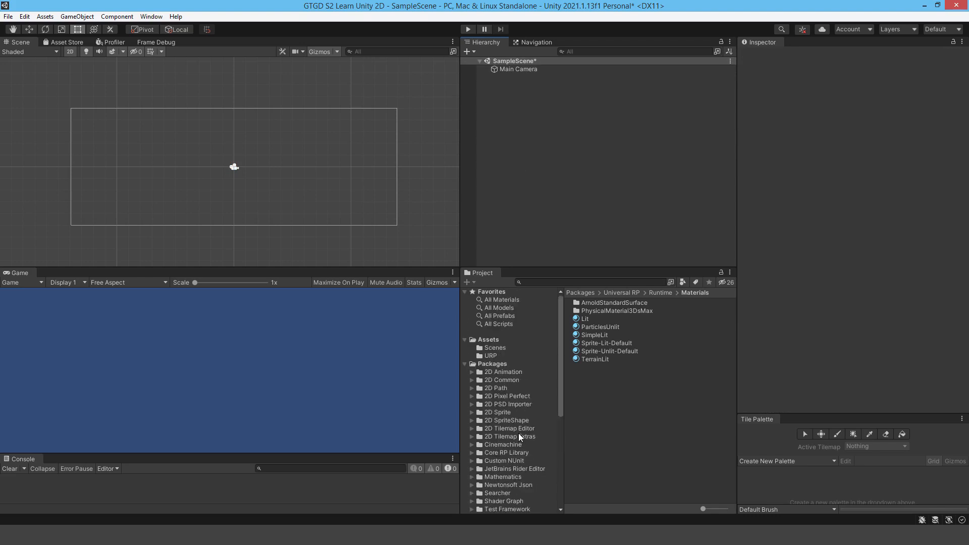
{"action": "left_click", "coordinate": [465, 364]}
Step: Rename the SampleScene asset in the Scenes folder to Game Scene and reload the open scene
{"action": "left_click", "coordinate": [514, 348]}
{"action": "left_click", "coordinate": [598, 304]}
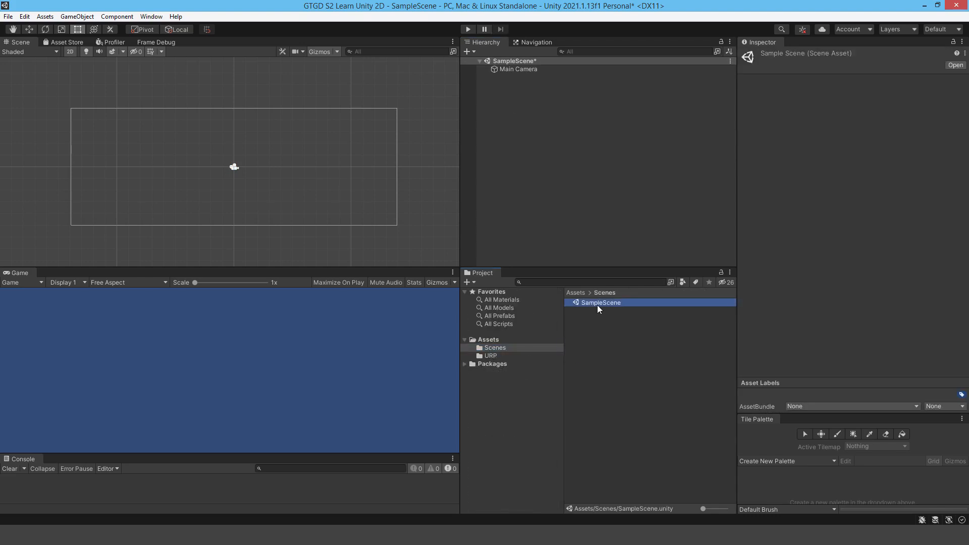
{"action": "left_click", "coordinate": [595, 304]}
{"action": "type", "text": "GTGD"}
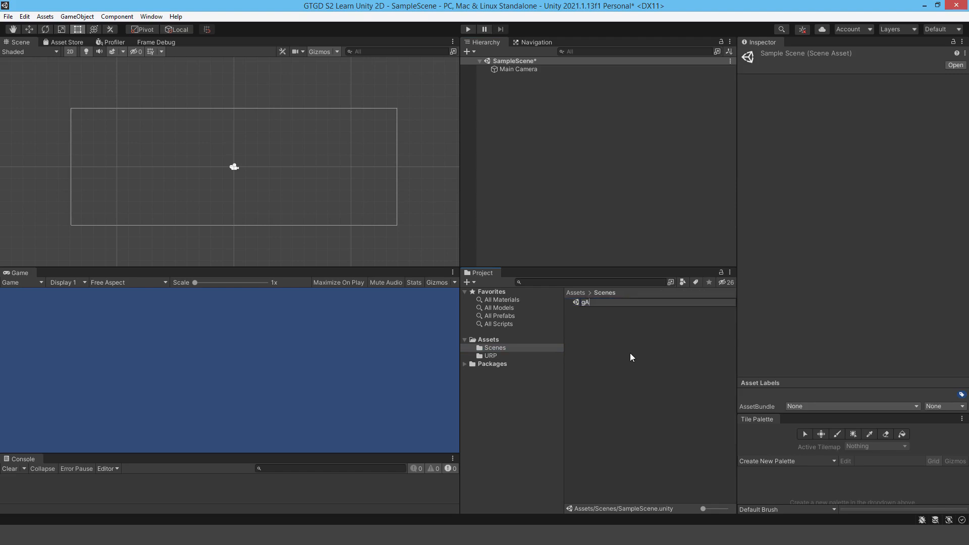
{"action": "key", "text": "BackSpace"}
{"action": "key", "text": "BackSpace"}
{"action": "key", "text": "BackSpace"}
{"action": "key", "text": "BackSpace"}
{"action": "type", "text": "Game Scene"}
{"action": "key", "text": "Return"}
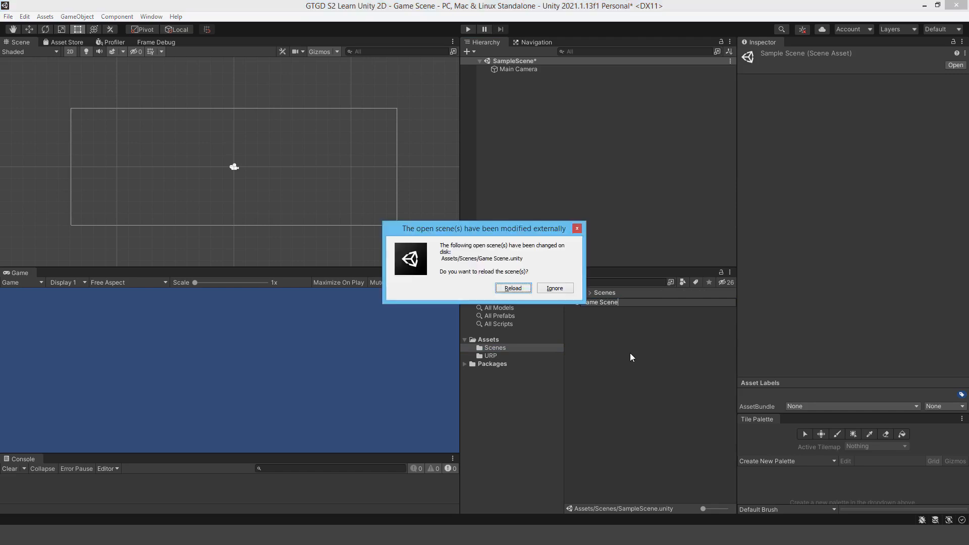
{"action": "left_click", "coordinate": [513, 287]}
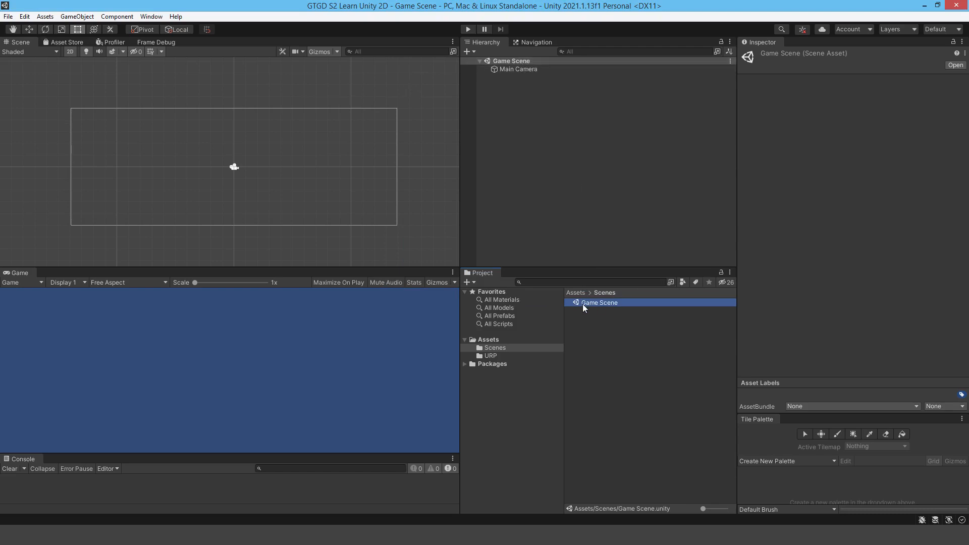
Step: Check the scenes in build and the platform options in Build Settings, and close the window
{"action": "left_click", "coordinate": [8, 16]}
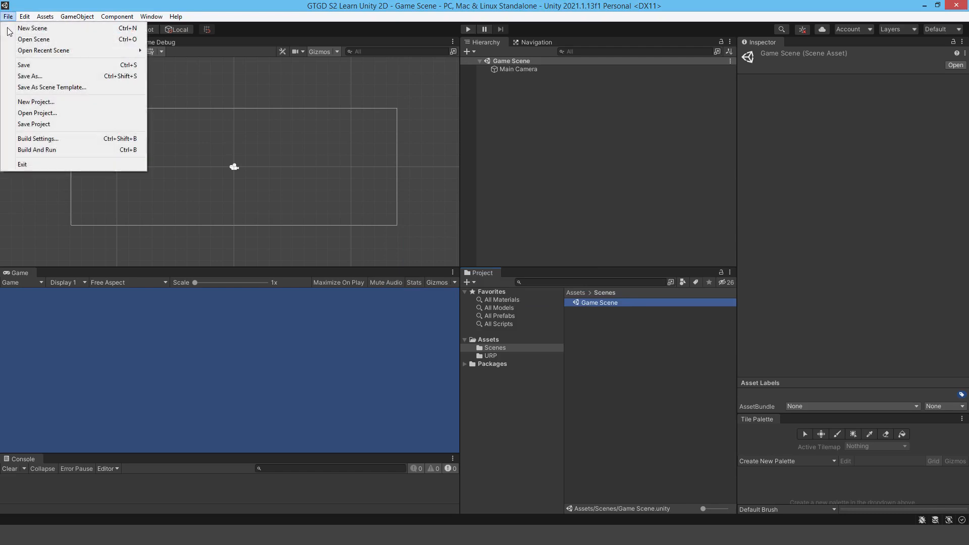
{"action": "left_click", "coordinate": [47, 138]}
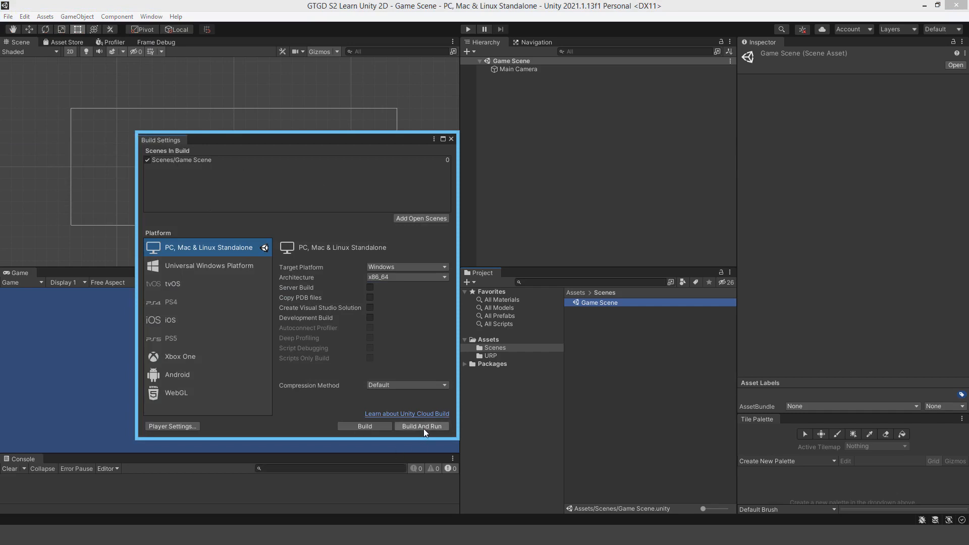
{"action": "left_click", "coordinate": [452, 139]}
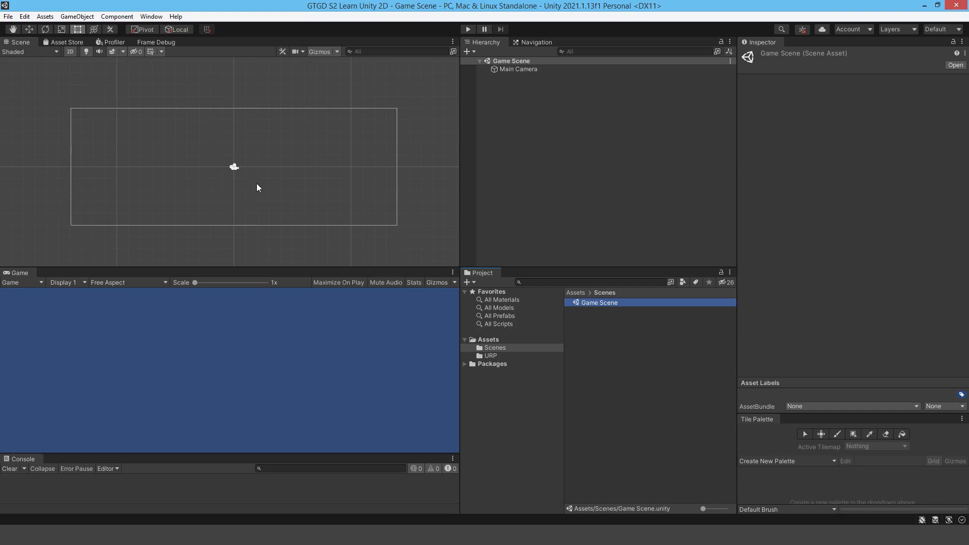
Step: Switch to Chrome, search for "navmesh plus git hub", and download the code of the NavMeshPlus repository from GitHub
{"action": "key", "text": "alt+Tab"}
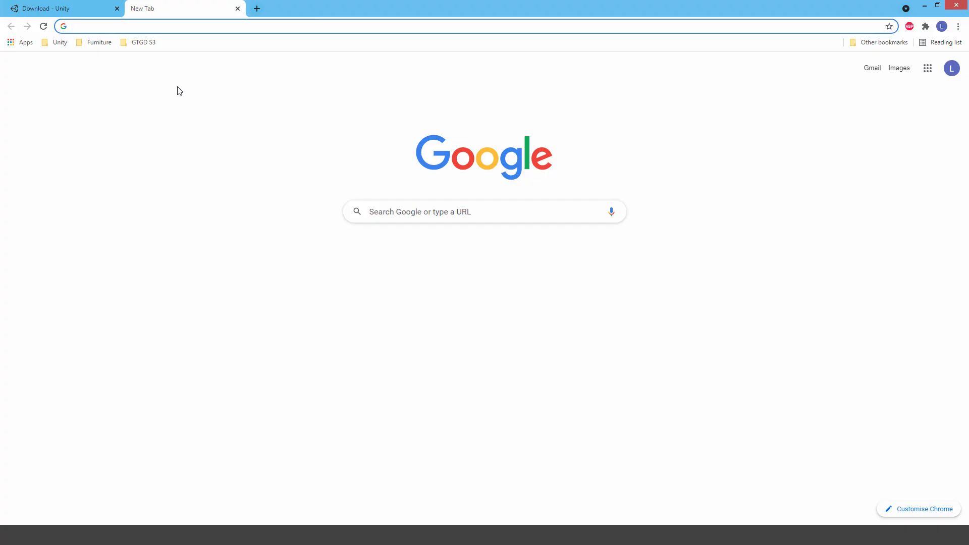
{"action": "type", "text": "nav"}
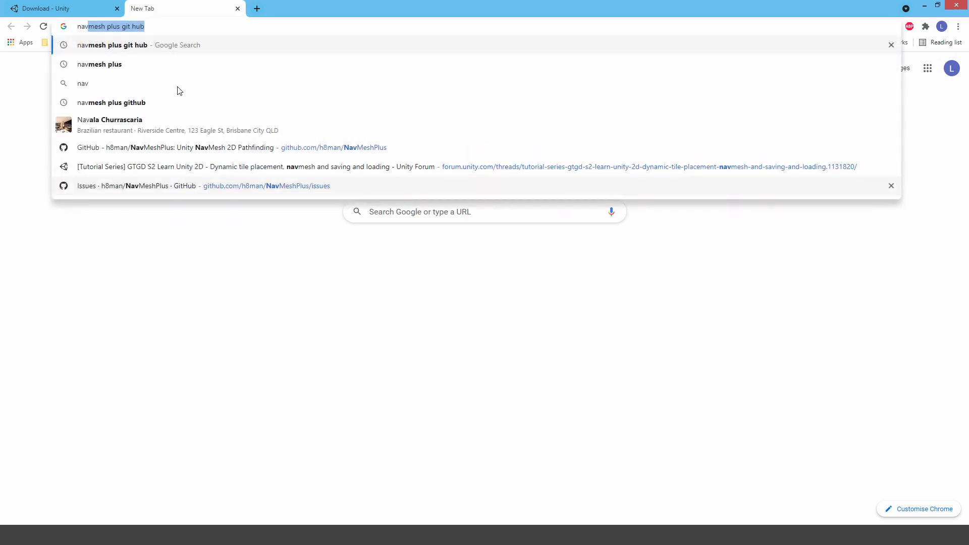
{"action": "key", "text": "Return"}
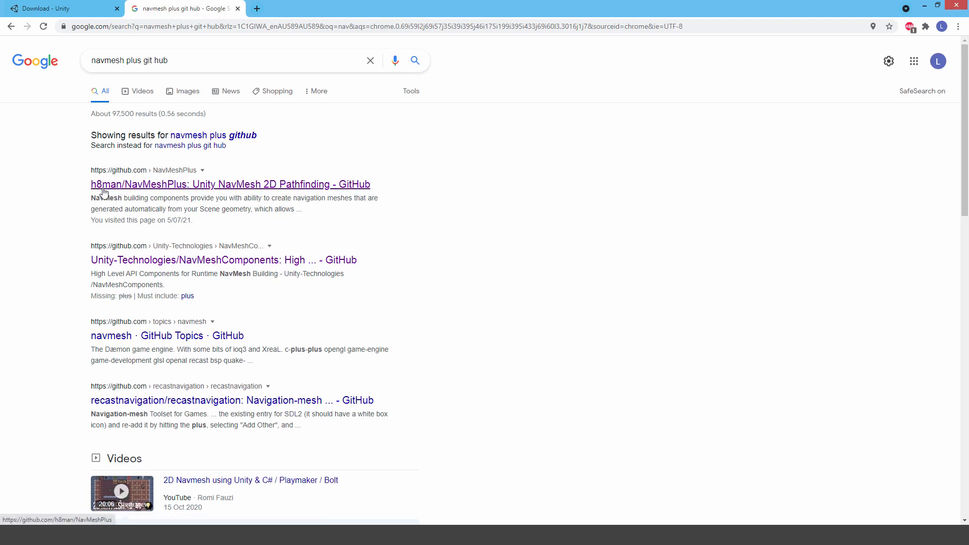
{"action": "left_click", "coordinate": [107, 185]}
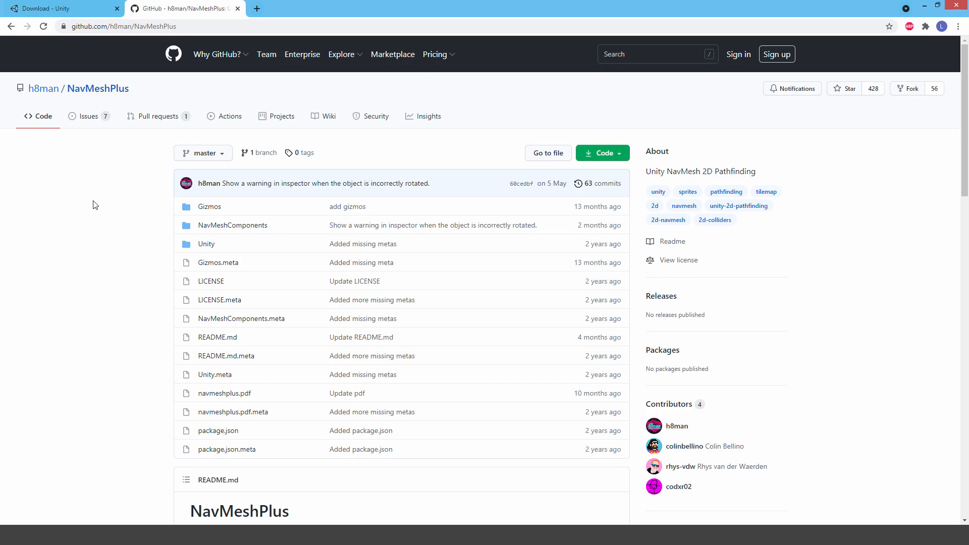
{"action": "left_click", "coordinate": [603, 153]}
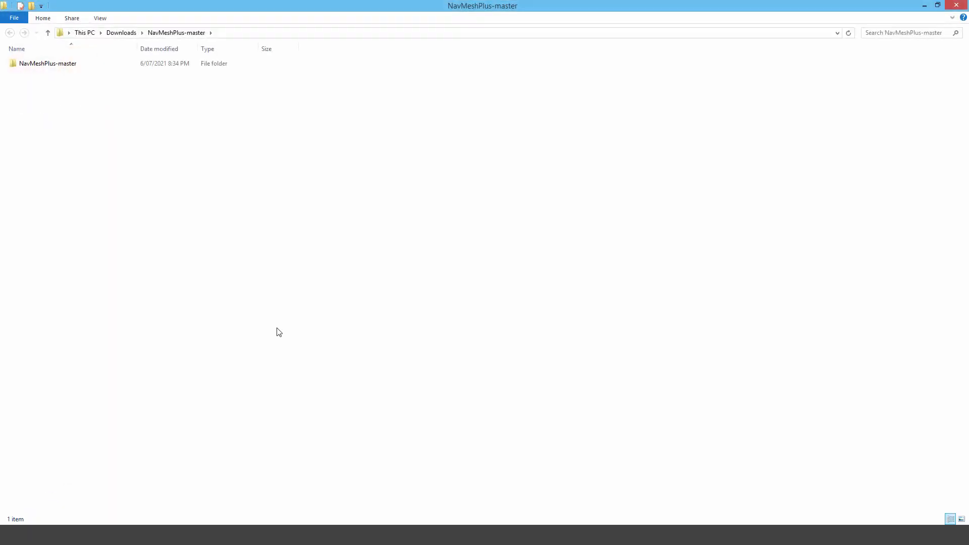
Step: Check the contents of the extracted inner NavMeshPlus-master folder and return to its parent folder
{"action": "left_click", "coordinate": [67, 68]}
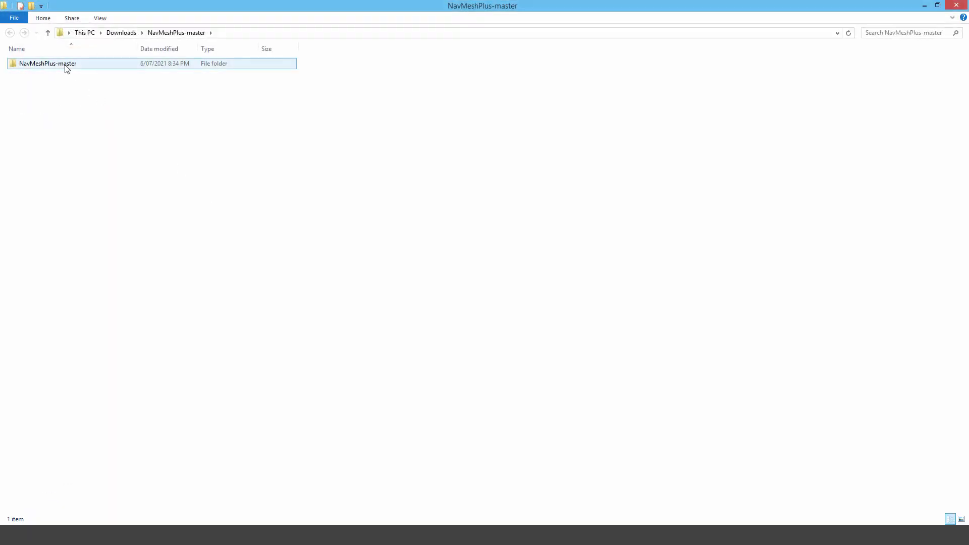
{"action": "double_click", "coordinate": [68, 69]}
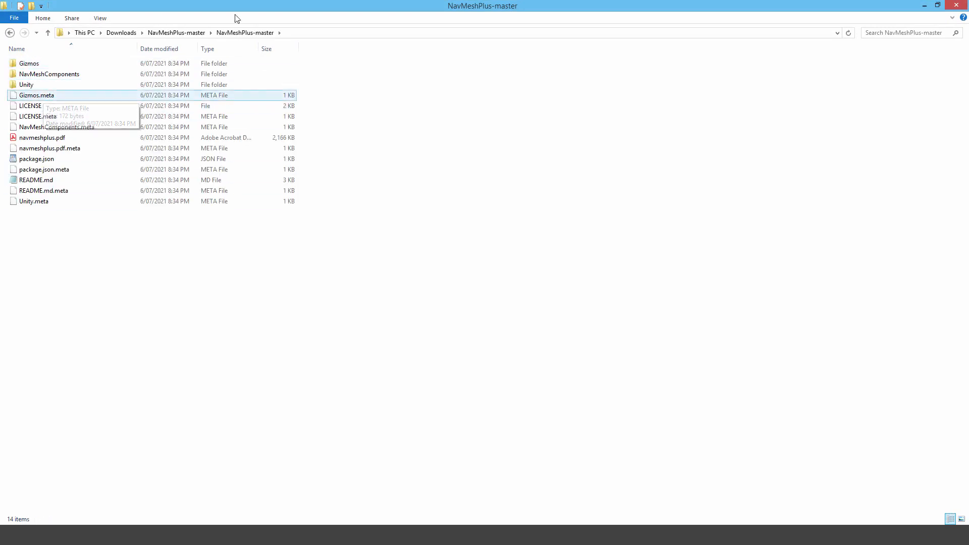
{"action": "left_click", "coordinate": [194, 33]}
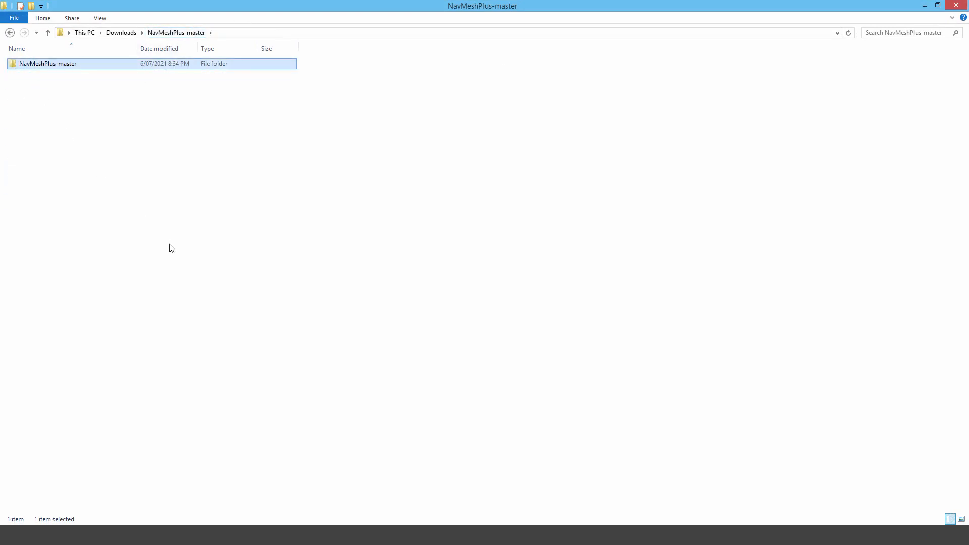
Step: Switch back to Unity, show the project's Assets folder in File Explorer, and open that folder
{"action": "left_click", "coordinate": [723, 533]}
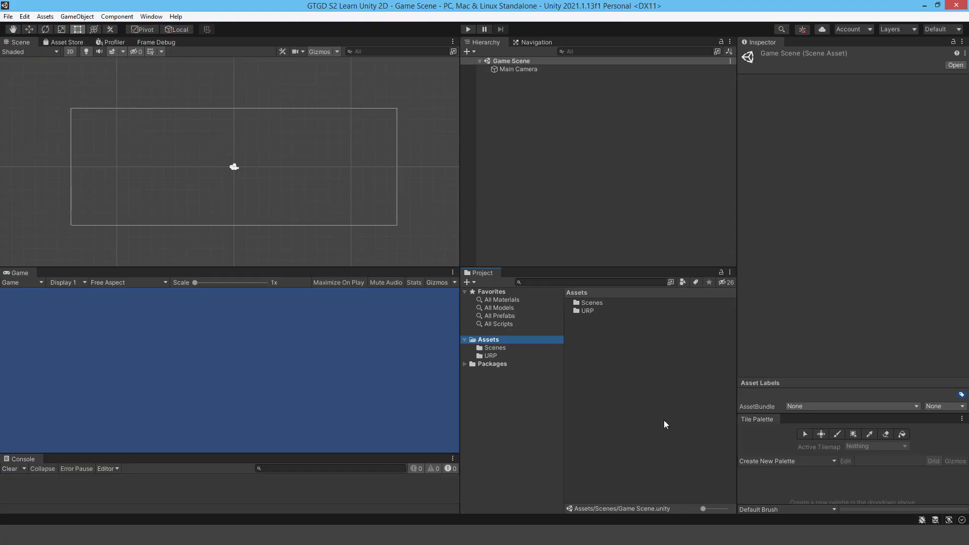
{"action": "right_click", "coordinate": [489, 344]}
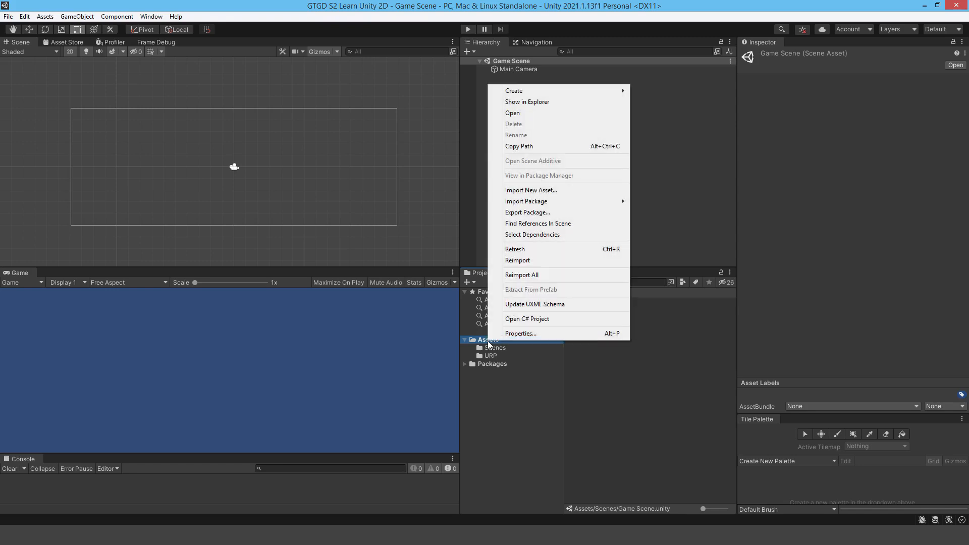
{"action": "left_click", "coordinate": [538, 102]}
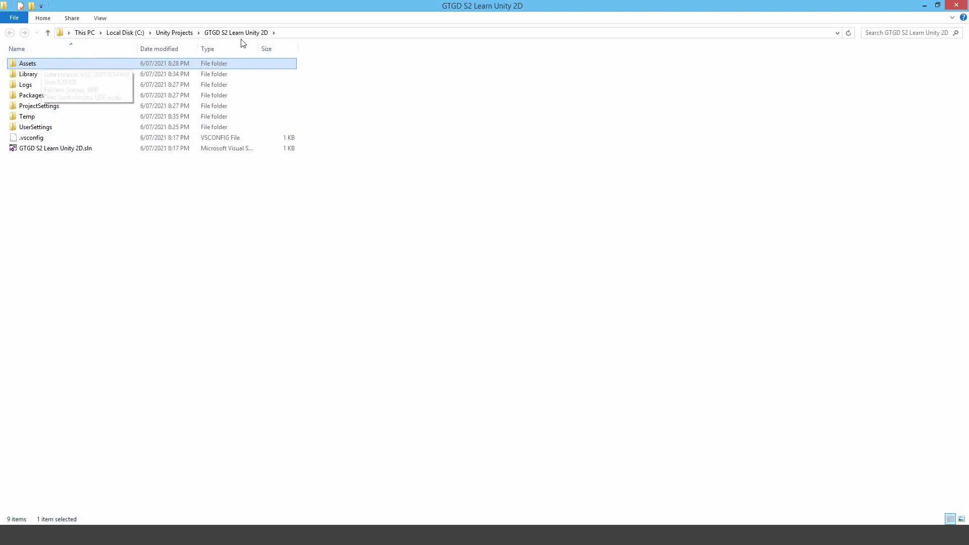
{"action": "double_click", "coordinate": [28, 66]}
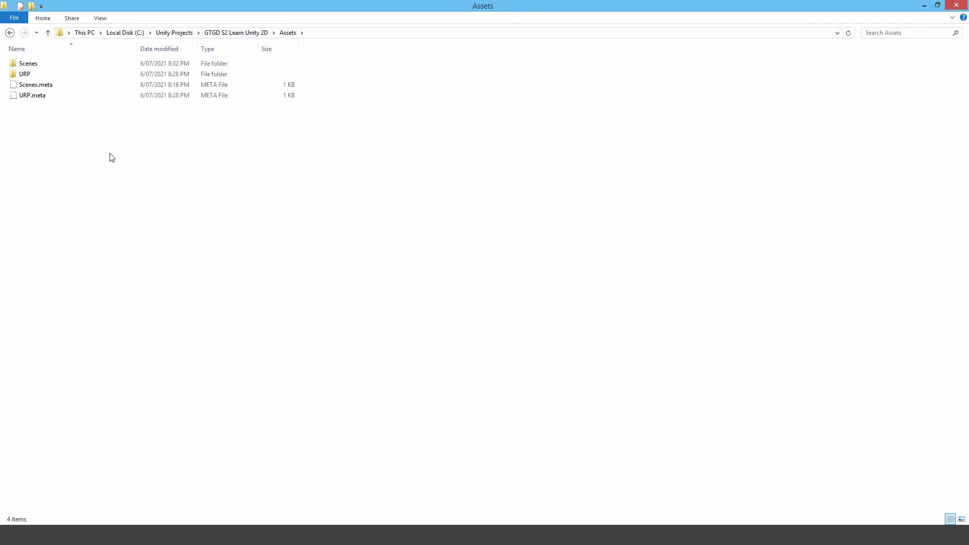
Step: Paste the copied NavMeshPlus-master folder into the project's Assets folder
{"action": "right_click", "coordinate": [33, 126]}
{"action": "left_click", "coordinate": [76, 195]}
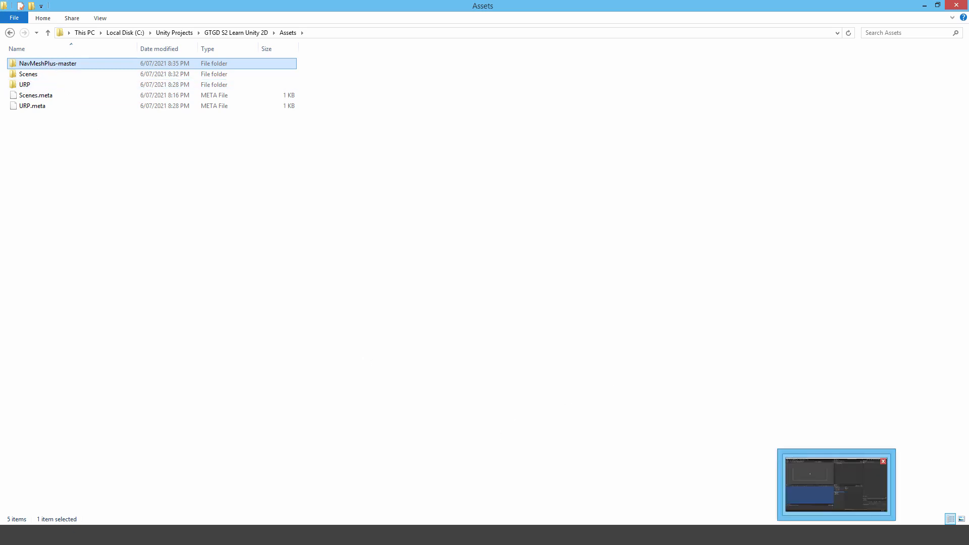
Step: Switch back to Unity and open the script behind the first obsolete-property warning in the enlarged Console
{"action": "left_click", "coordinate": [836, 522]}
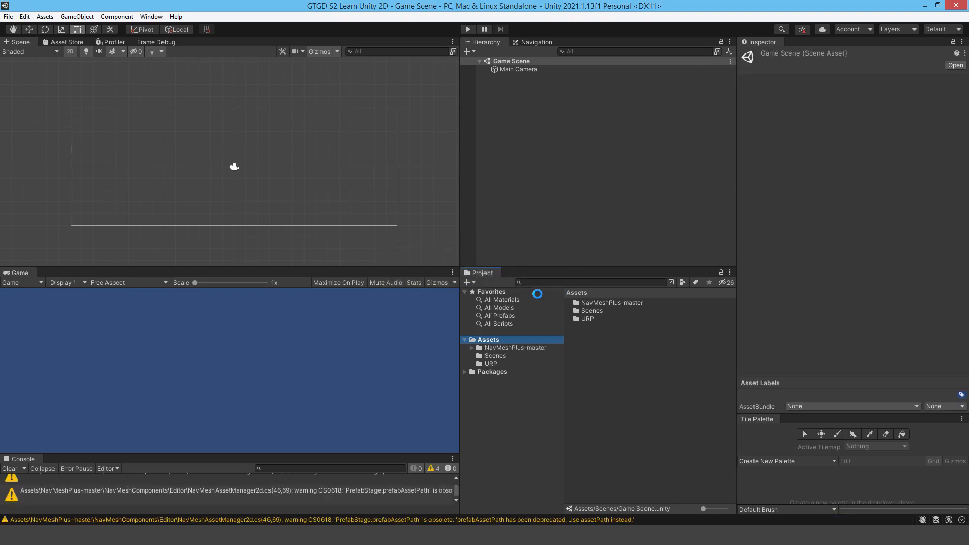
{"action": "left_click_drag", "start_coordinate": [326, 453], "coordinate": [323, 396]}
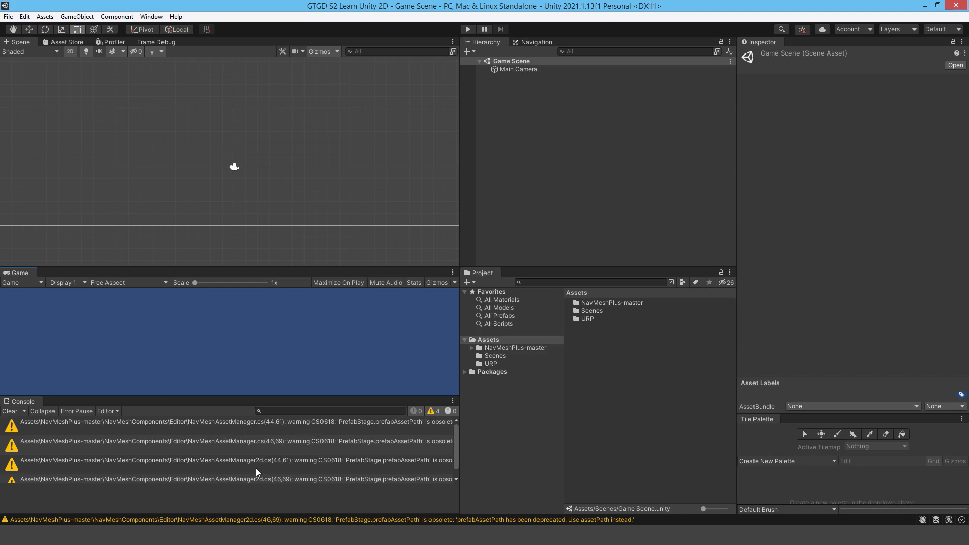
{"action": "double_click", "coordinate": [319, 427]}
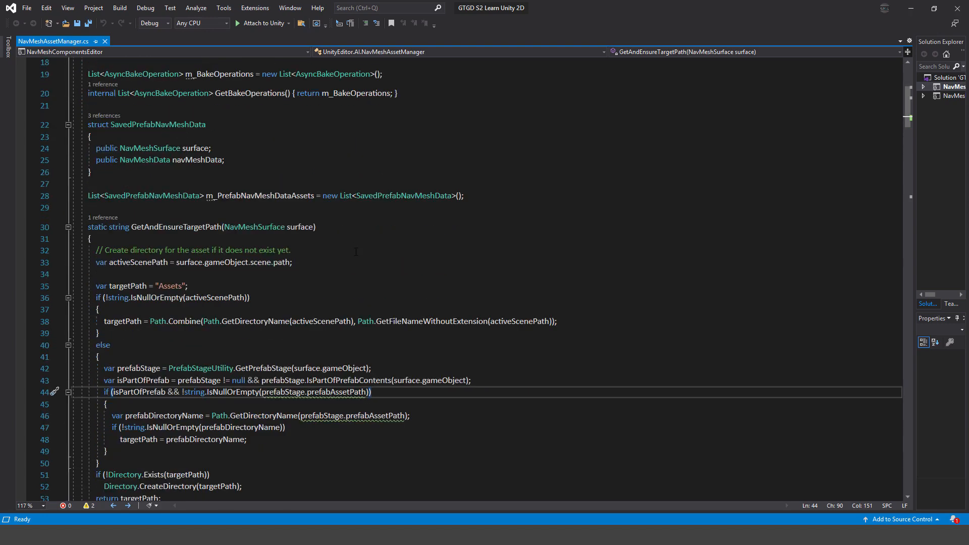
Step: Read through the NavMeshAssetManager.cs code, examining the flagged prefabAssetPath references in GetAndEnsureTargetPath
{"action": "mouse_move", "coordinate": [283, 393]}
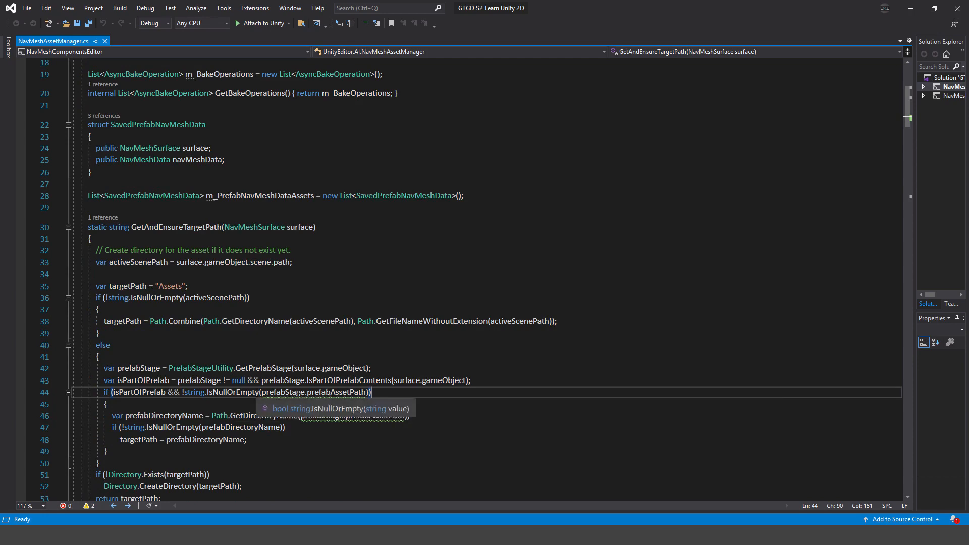
{"action": "scroll", "coordinate": [301, 396], "scroll_direction": "up", "scroll_amount": 6}
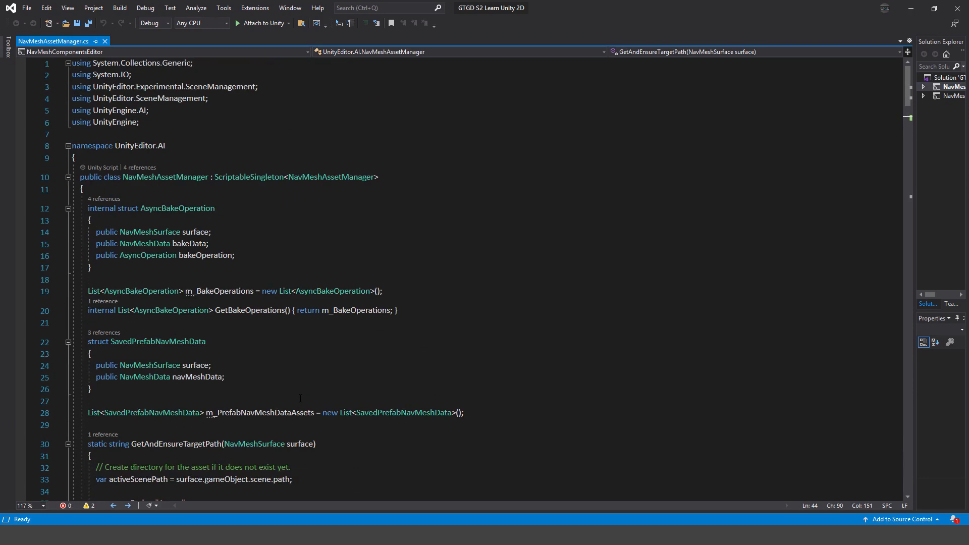
{"action": "scroll", "coordinate": [301, 399], "scroll_direction": "down", "scroll_amount": 6}
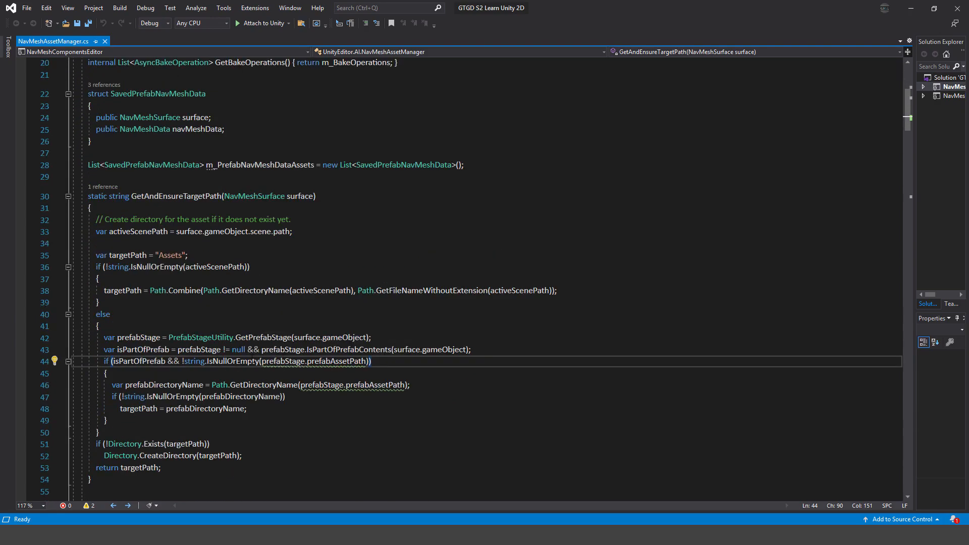
{"action": "scroll", "coordinate": [217, 369], "scroll_direction": "down", "scroll_amount": 20}
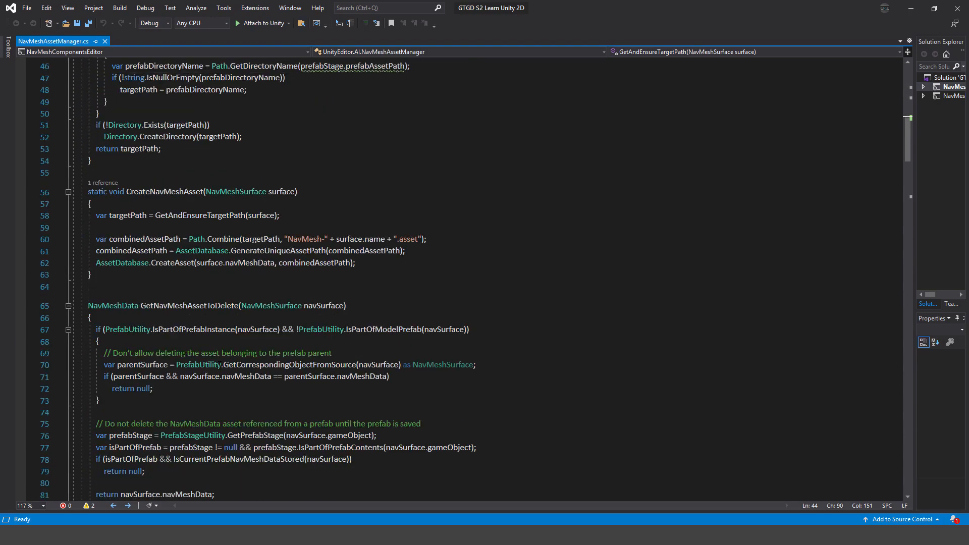
{"action": "scroll", "coordinate": [223, 367], "scroll_direction": "down", "scroll_amount": 11}
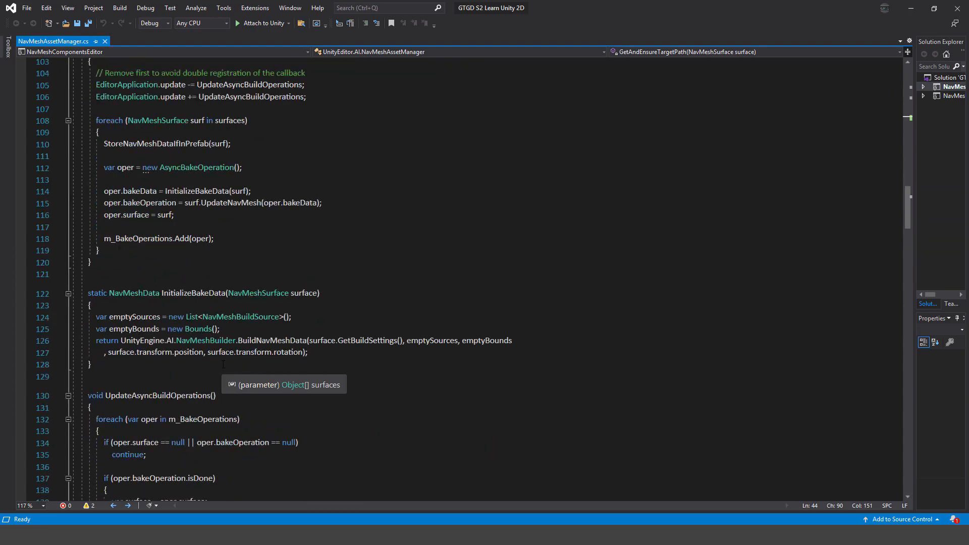
{"action": "scroll", "coordinate": [229, 360], "scroll_direction": "down", "scroll_amount": 20}
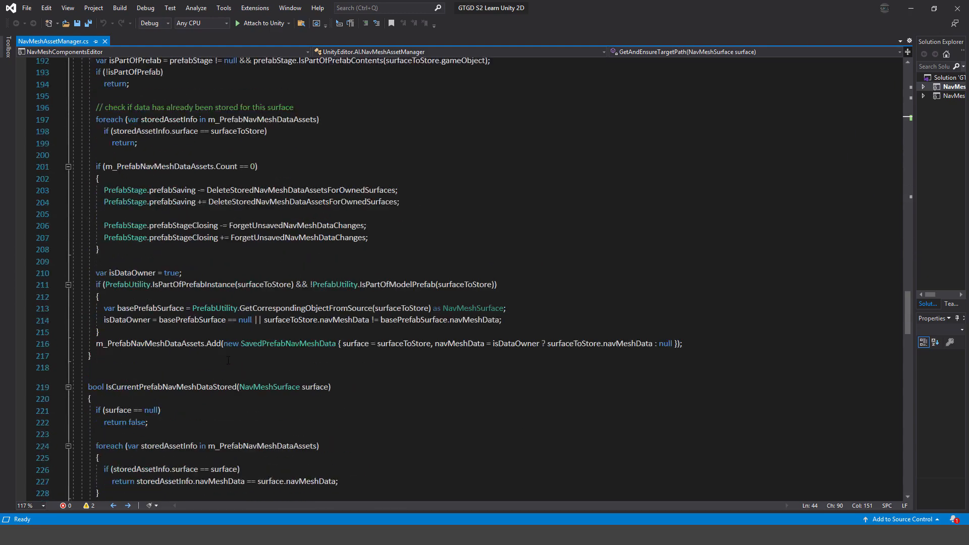
{"action": "scroll", "coordinate": [230, 359], "scroll_direction": "down", "scroll_amount": 8}
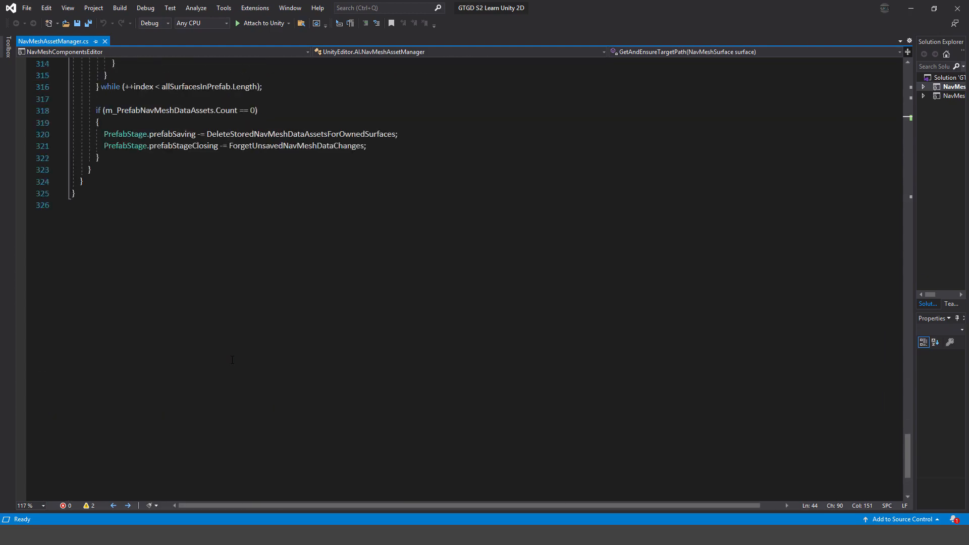
{"action": "scroll", "coordinate": [235, 364], "scroll_direction": "up", "scroll_amount": 20}
{"action": "scroll", "coordinate": [240, 369], "scroll_direction": "up", "scroll_amount": 20}
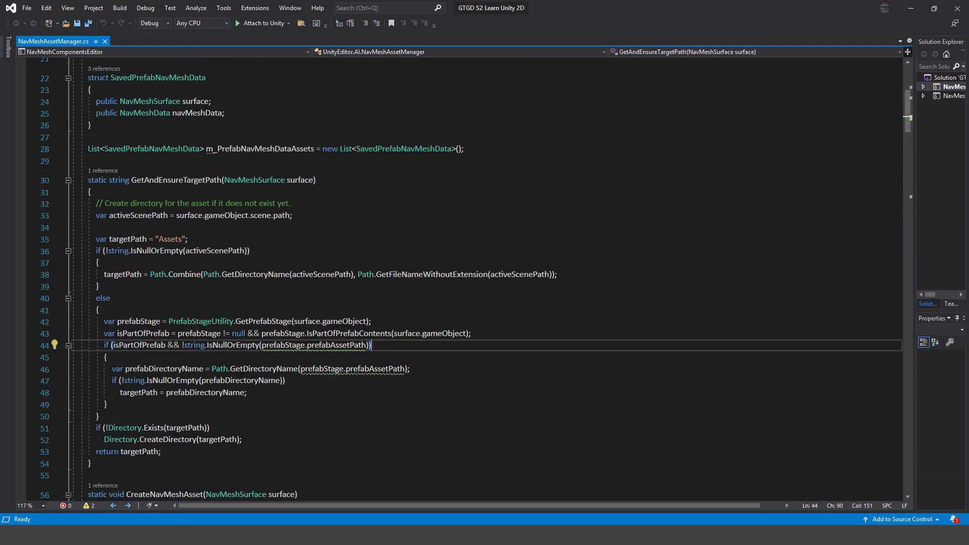
{"action": "scroll", "coordinate": [242, 374], "scroll_direction": "down", "scroll_amount": 1}
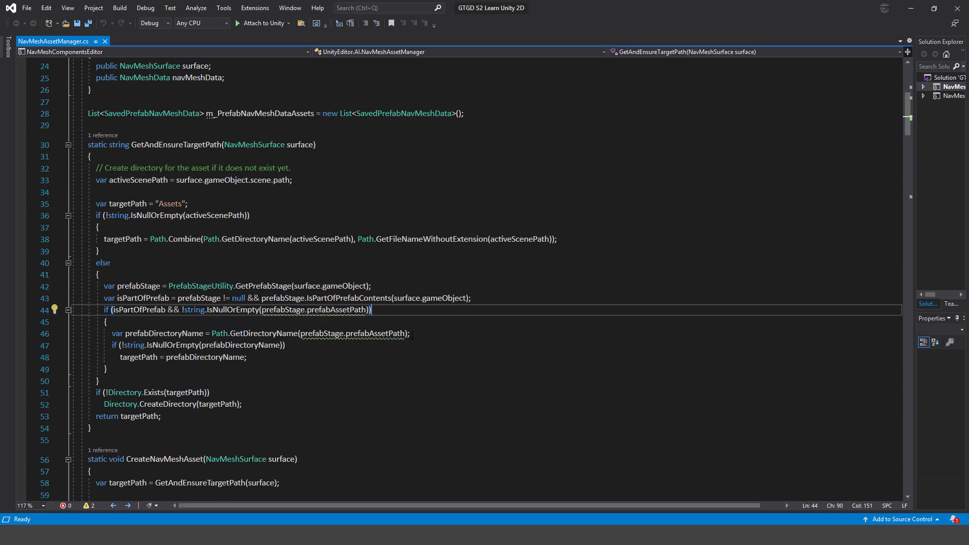
Step: Replace the deprecated prefabAssetPath with assetPath in the line 44 condition of NavMeshAssetManager.cs
{"action": "mouse_move", "coordinate": [316, 310]}
{"action": "double_click", "coordinate": [320, 310]}
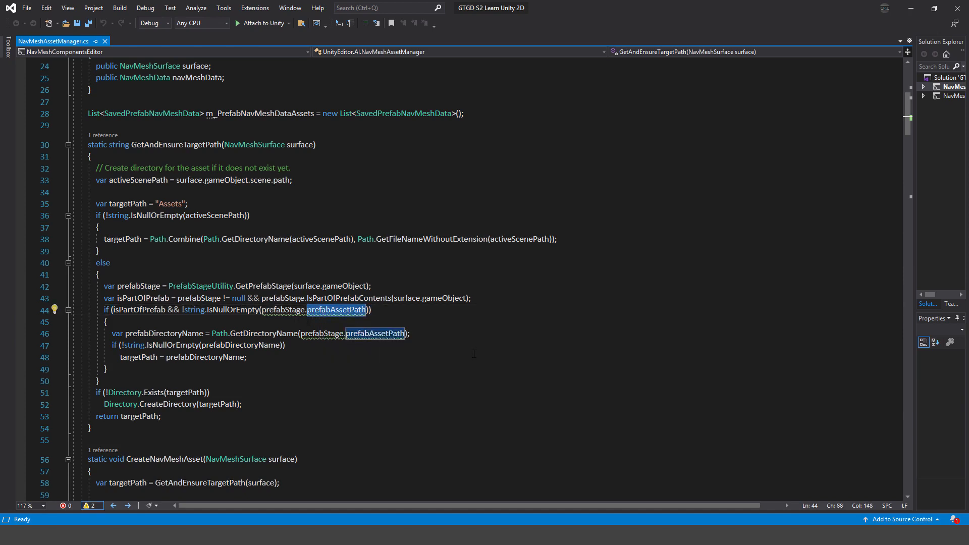
{"action": "key", "text": "BackSpace"}
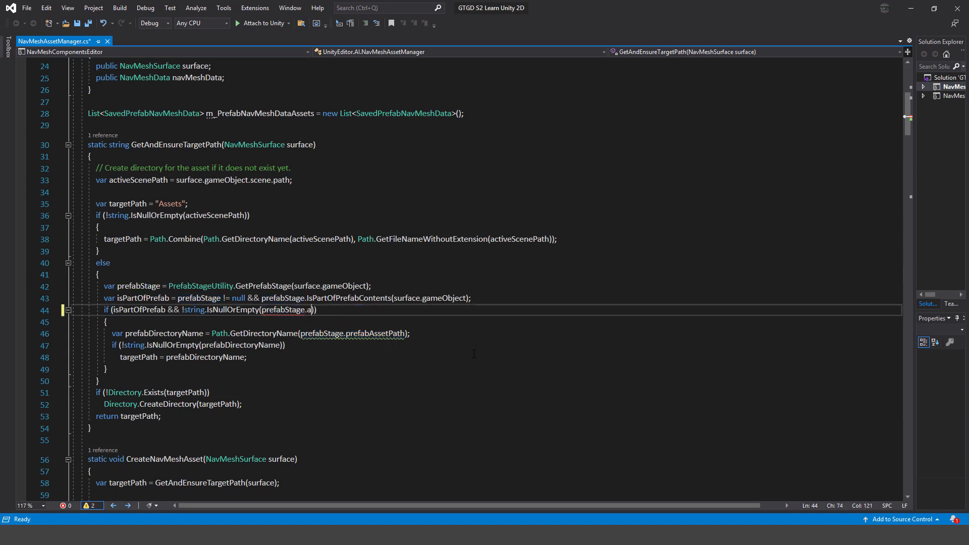
{"action": "type", "text": "ass"}
{"action": "key", "text": "Tab"}
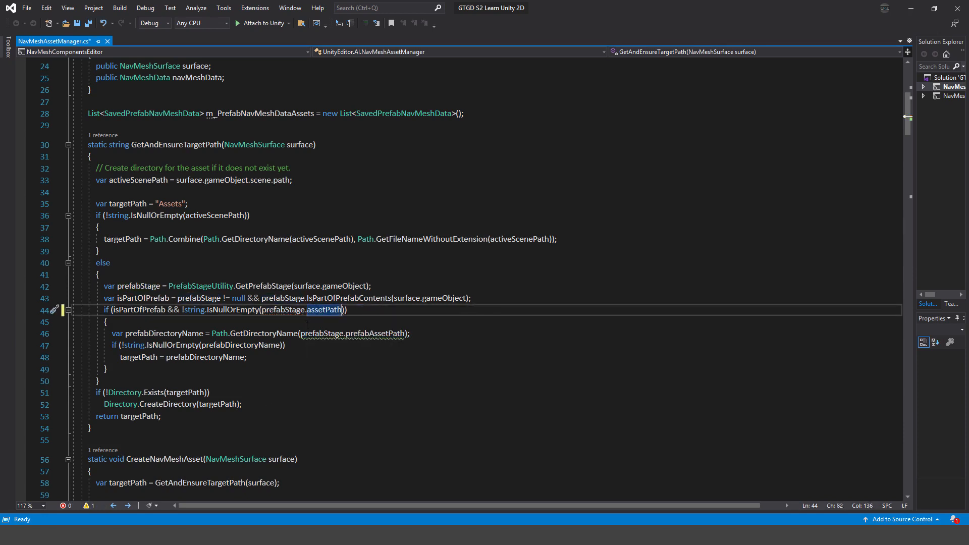
Step: Copy assetPath over prefabAssetPath in the GetDirectoryName call on line 46, check the rest of the script, and save it
{"action": "double_click", "coordinate": [325, 310]}
{"action": "key", "text": "ctrl+c"}
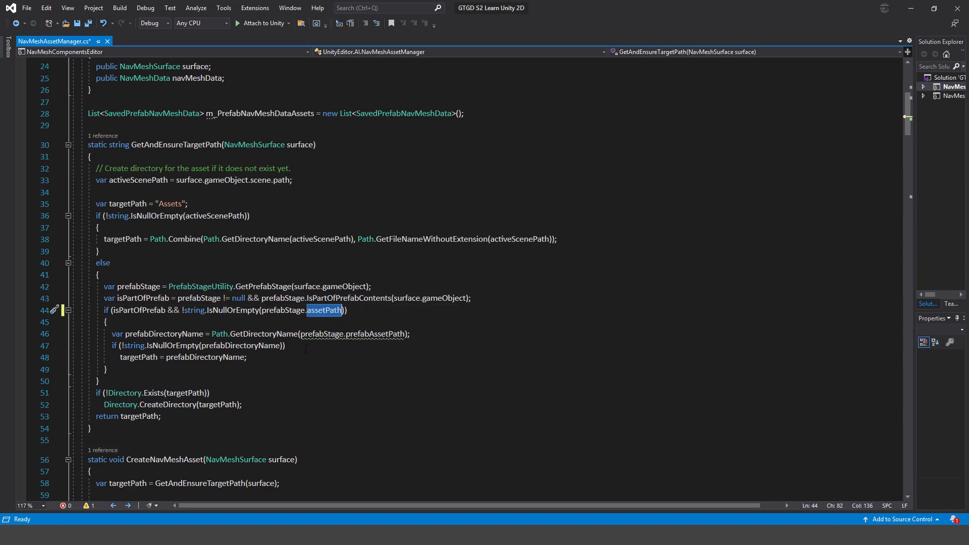
{"action": "double_click", "coordinate": [376, 334]}
{"action": "key", "text": "ctrl+v"}
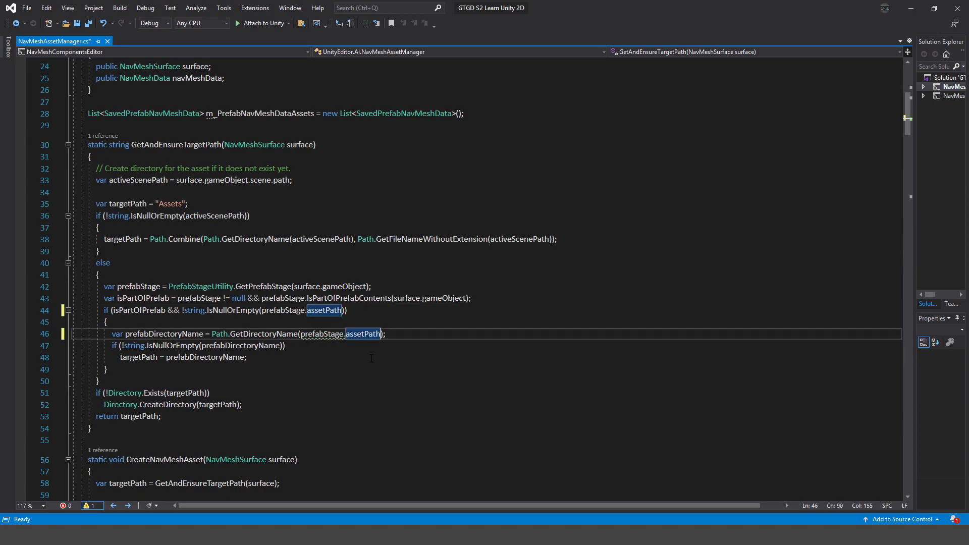
{"action": "scroll", "coordinate": [330, 335], "scroll_direction": "down", "scroll_amount": 18}
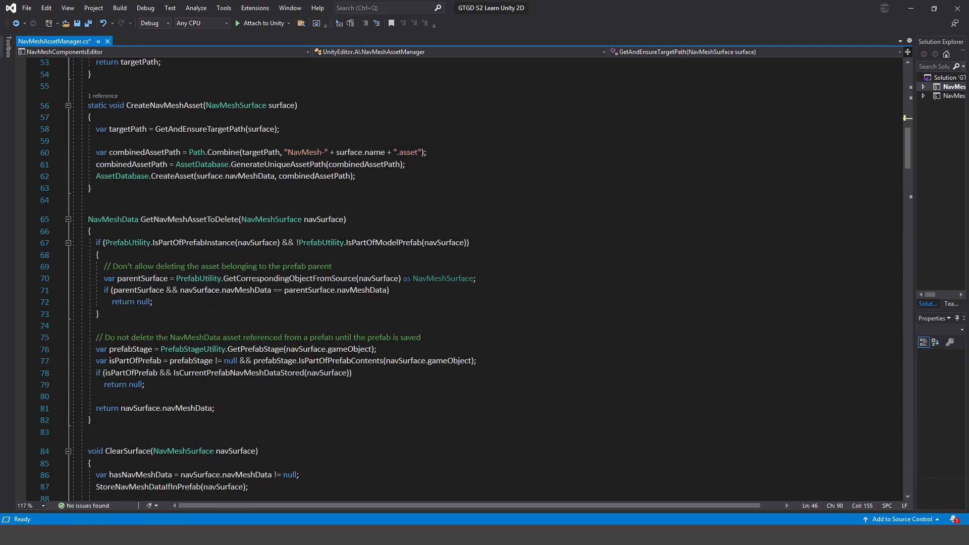
{"action": "scroll", "coordinate": [332, 338], "scroll_direction": "down", "scroll_amount": 3}
{"action": "scroll", "coordinate": [346, 349], "scroll_direction": "up", "scroll_amount": 20}
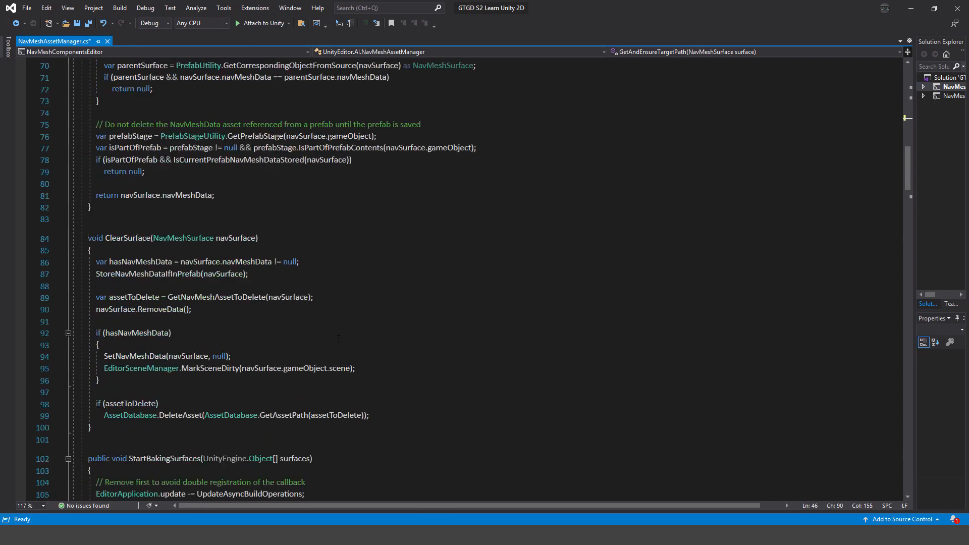
{"action": "scroll", "coordinate": [346, 349], "scroll_direction": "up", "scroll_amount": 3}
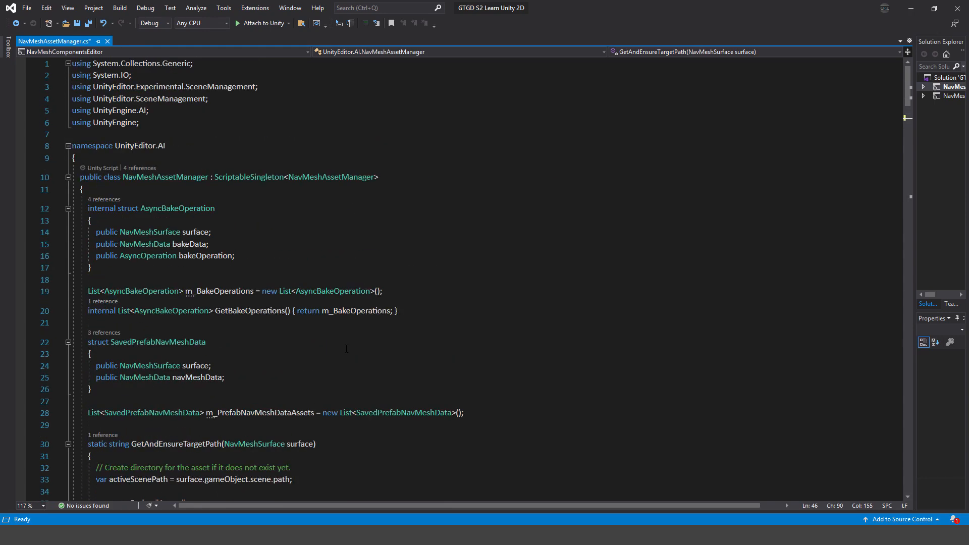
{"action": "key", "text": "ctrl+s"}
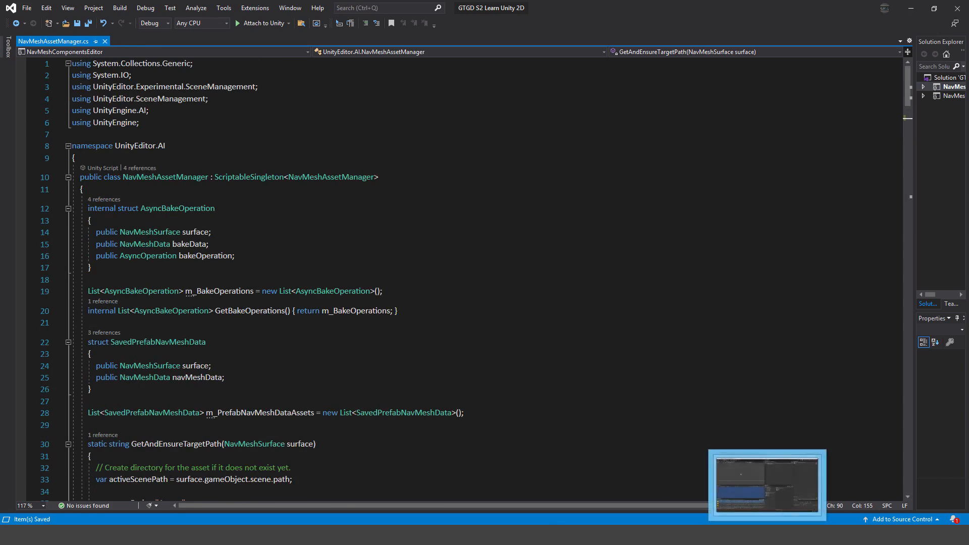
Step: Open NavMeshAssetManager2d.cs from its warning in Unity's Console, replace prefabAssetPath with assetPath on lines 44 and 46, and save
{"action": "left_click", "coordinate": [768, 533]}
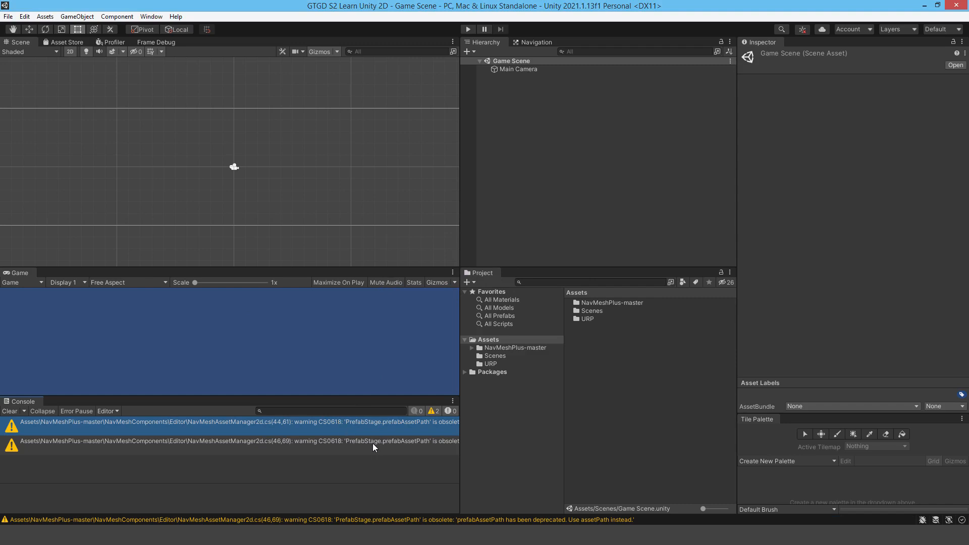
{"action": "double_click", "coordinate": [365, 424]}
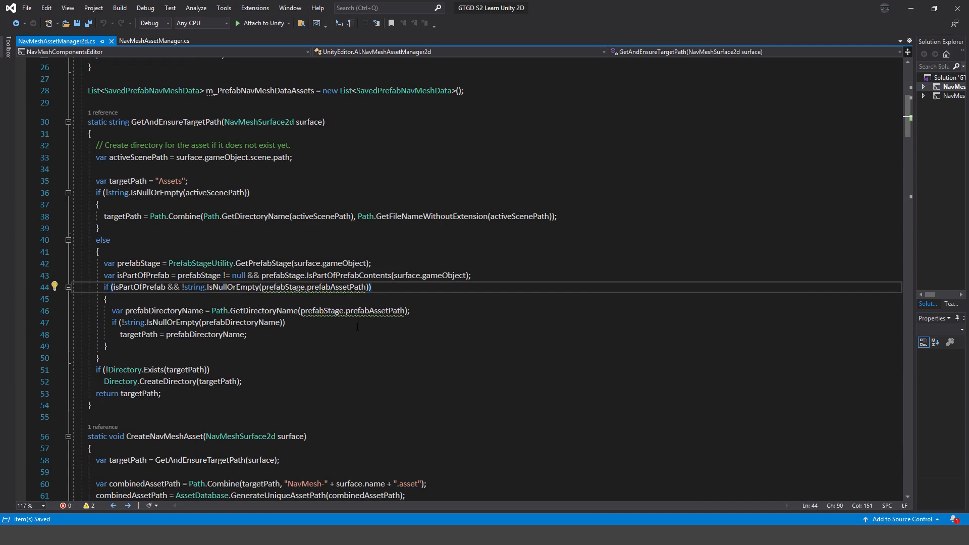
{"action": "mouse_move", "coordinate": [327, 287]}
{"action": "double_click", "coordinate": [327, 287]}
{"action": "type", "text": "assetPath"}
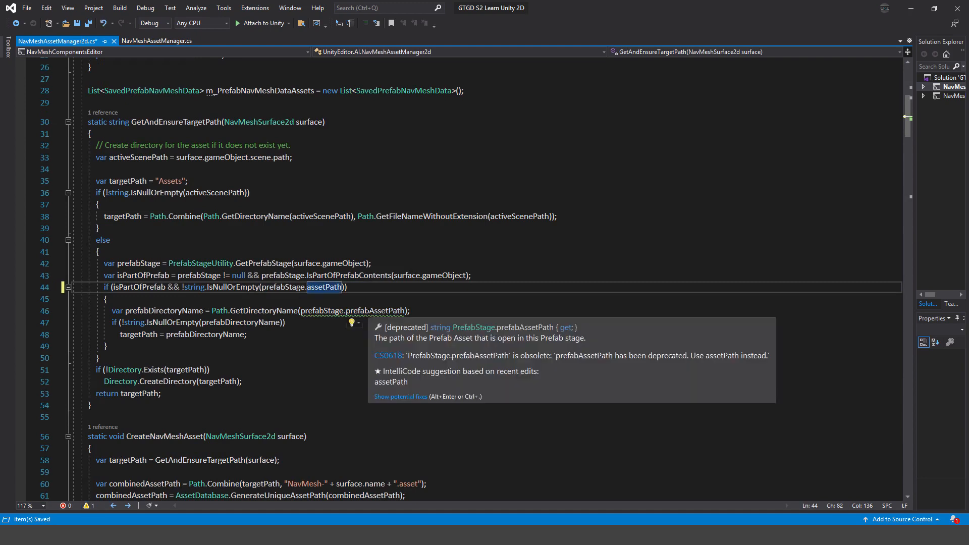
{"action": "double_click", "coordinate": [368, 311]}
{"action": "type", "text": "assetPath"}
{"action": "key", "text": "ctrl+s"}
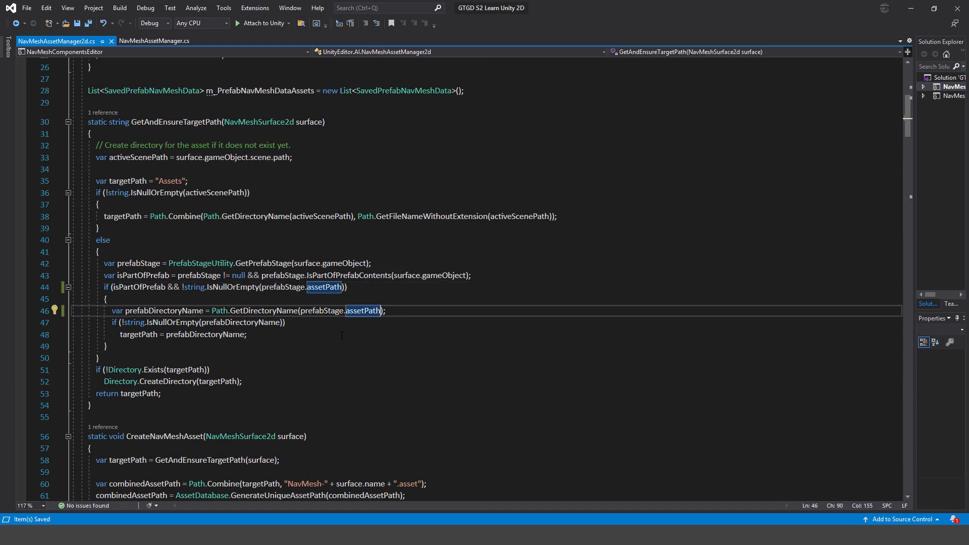
Step: Switch back to Unity, inspect the remaining Console warnings, and shrink the Console
{"action": "key", "text": "alt+Tab"}
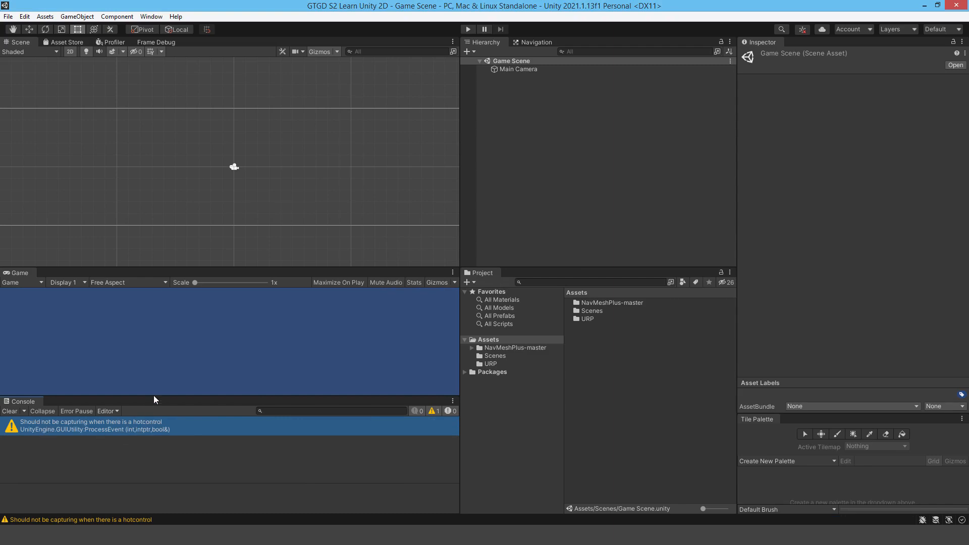
{"action": "mouse_move", "coordinate": [160, 397]}
{"action": "left_mouse_down"}
{"action": "mouse_move", "coordinate": [154, 417]}
{"action": "mouse_move", "coordinate": [155, 406]}
{"action": "left_mouse_up"}
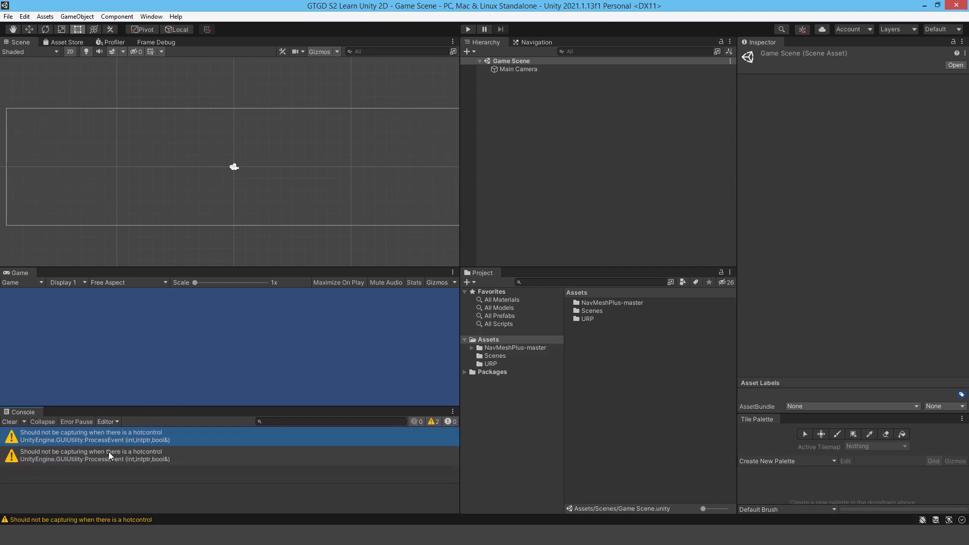
{"action": "left_click", "coordinate": [65, 456]}
{"action": "left_click", "coordinate": [81, 433]}
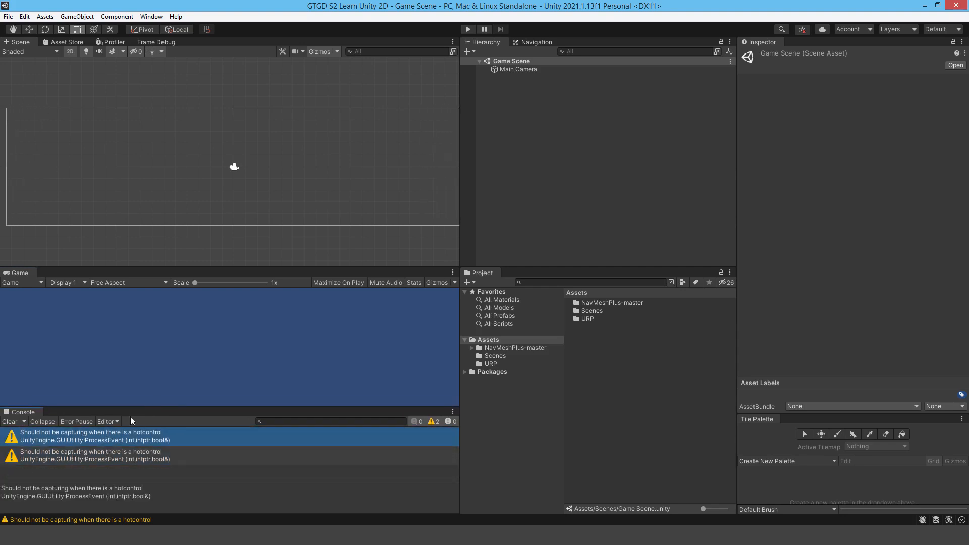
{"action": "left_click_drag", "start_coordinate": [138, 405], "coordinate": [131, 462]}
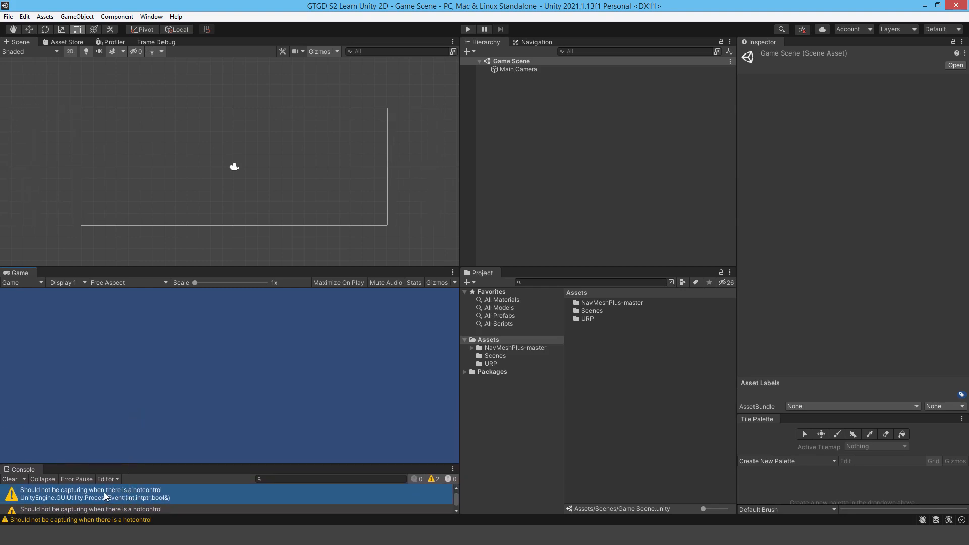
Step: Clear the asset selection, enlarge the Console, and check its automatic clearing options
{"action": "left_click", "coordinate": [677, 183]}
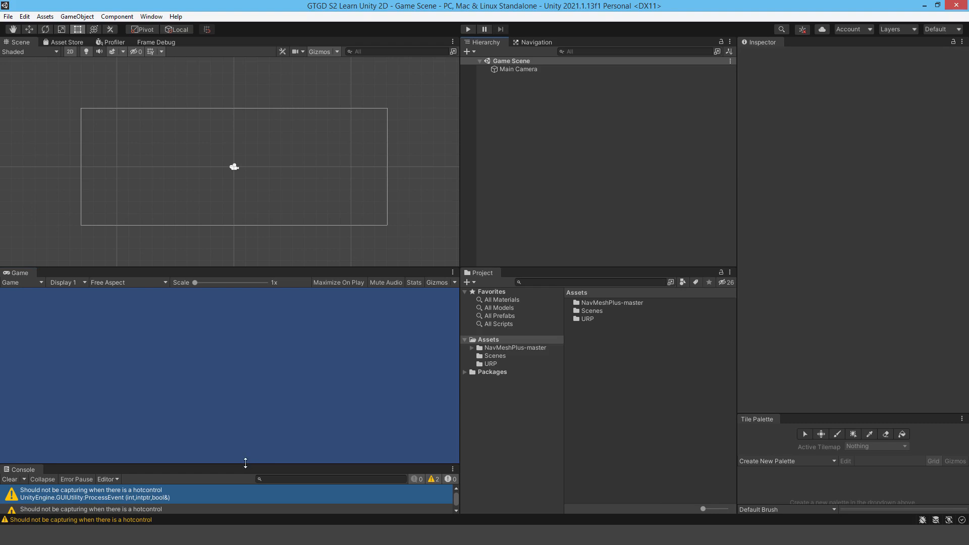
{"action": "left_click_drag", "start_coordinate": [246, 461], "coordinate": [245, 407]}
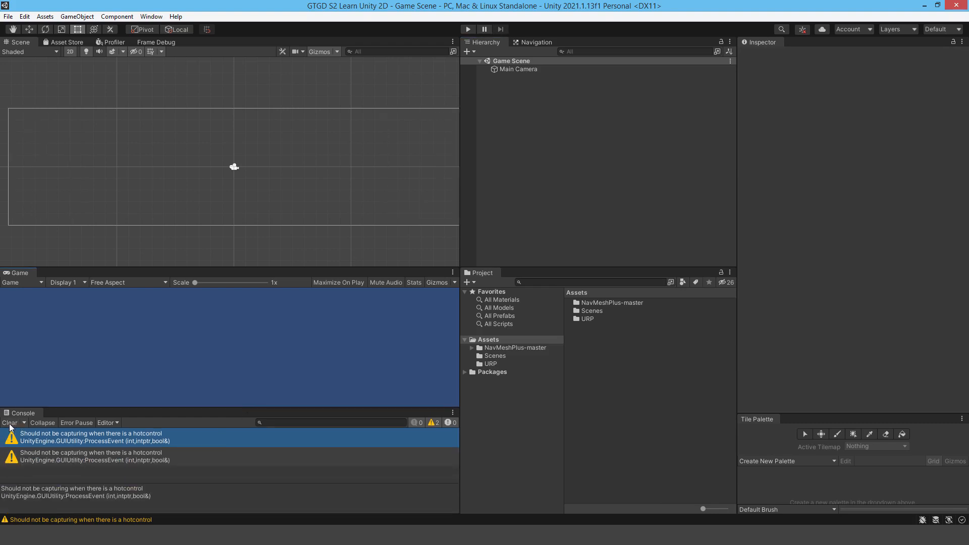
{"action": "left_click", "coordinate": [23, 423]}
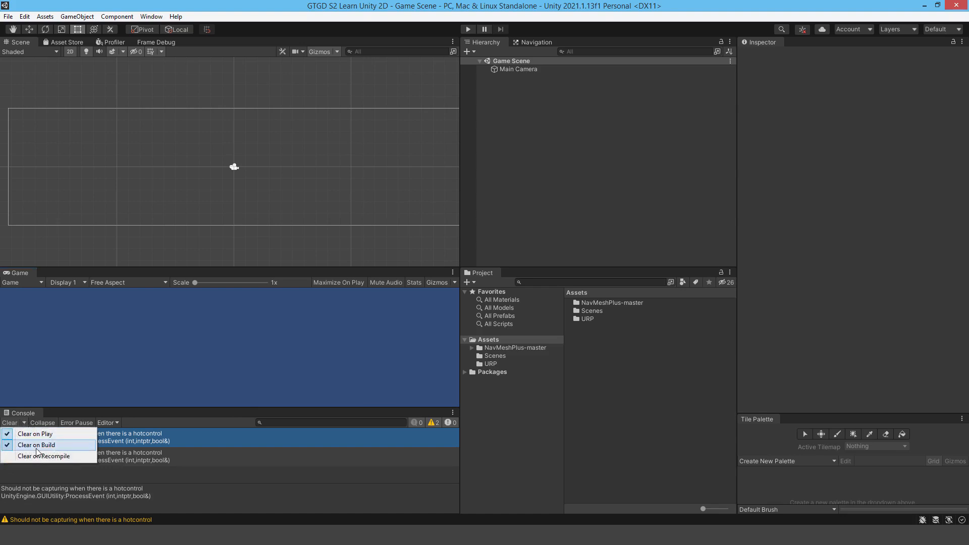
{"action": "left_click", "coordinate": [210, 409]}
Step: Open Build Settings and check the build options for PC, Mac & Linux Standalone
{"action": "left_click", "coordinate": [8, 16]}
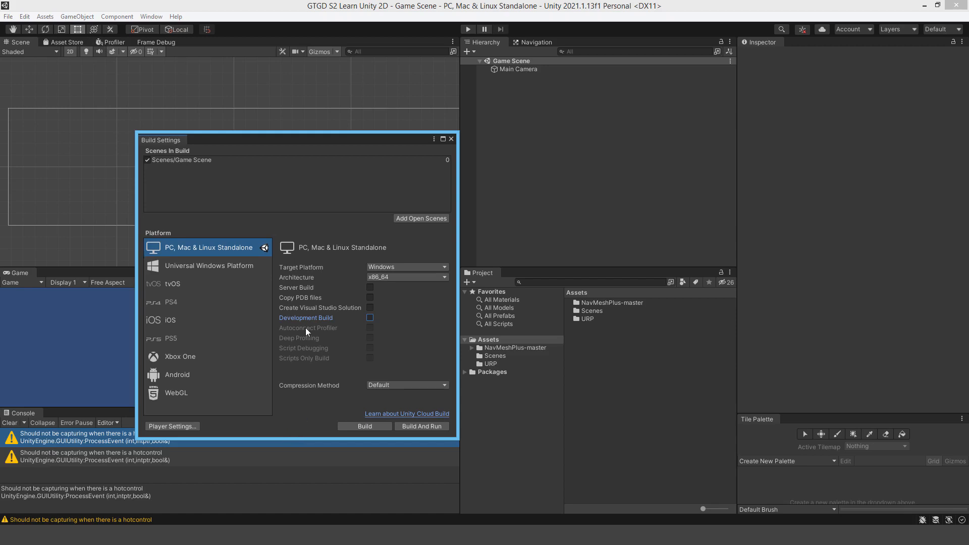
{"action": "left_click", "coordinate": [52, 96]}
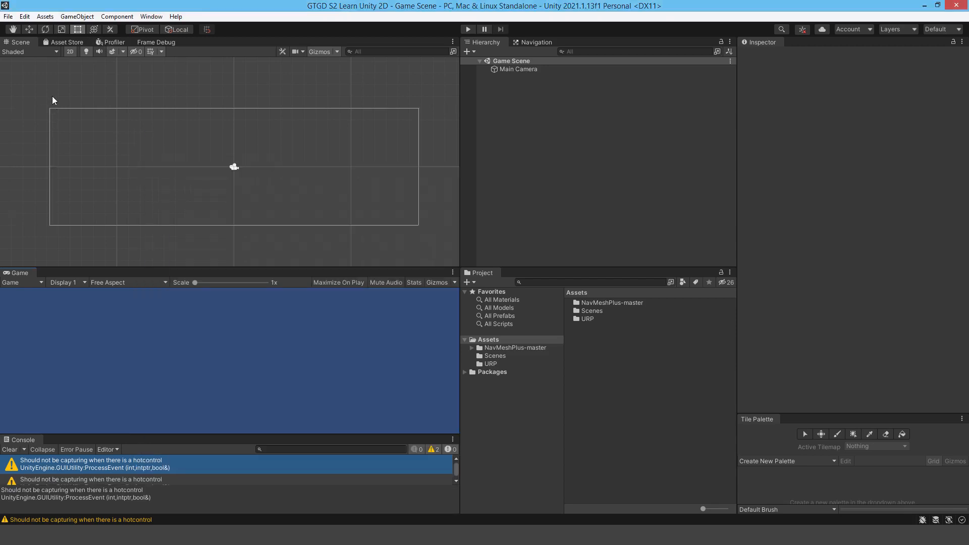
Step: Examine the Scene view's shading modes, lighting, effects, grid axis and scene camera settings
{"action": "left_click", "coordinate": [56, 51]}
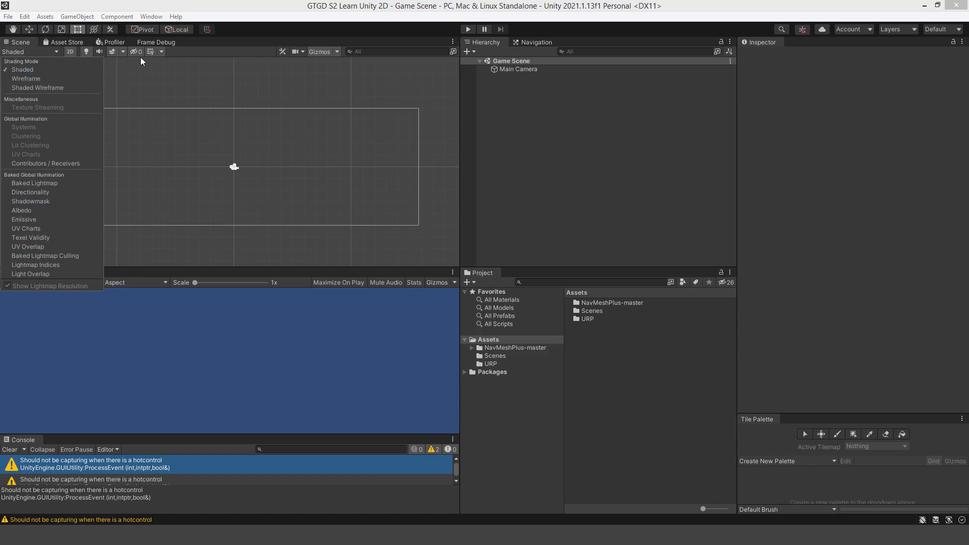
{"action": "left_click", "coordinate": [204, 4]}
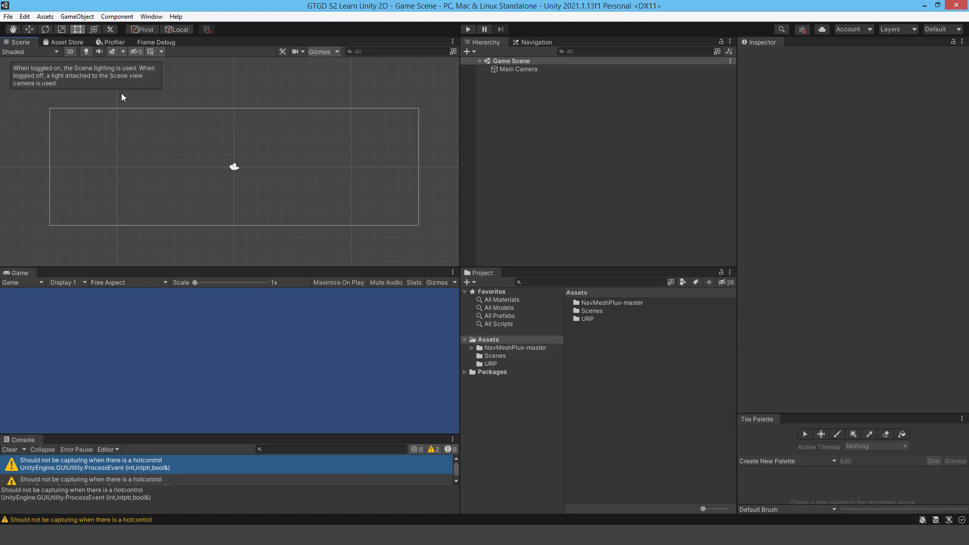
{"action": "left_click", "coordinate": [85, 50]}
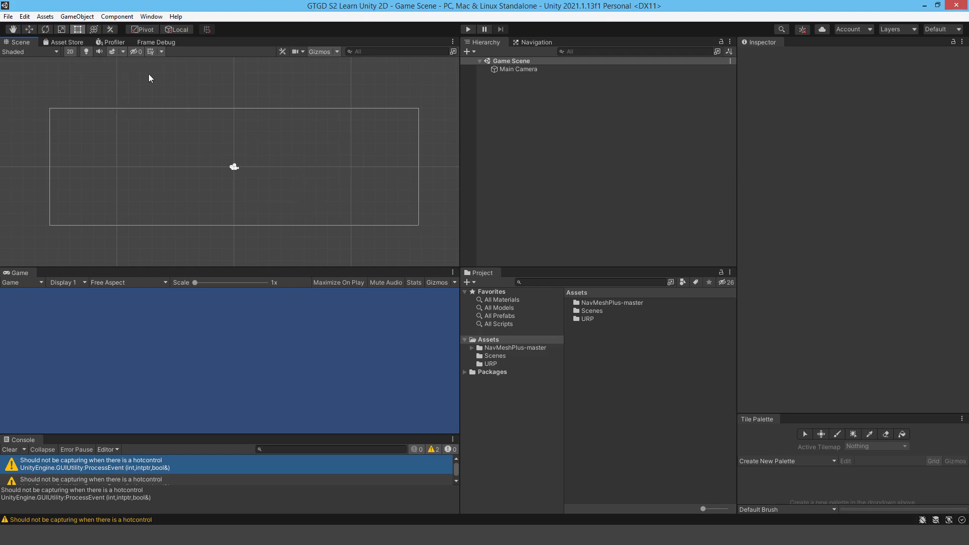
{"action": "left_click", "coordinate": [123, 52]}
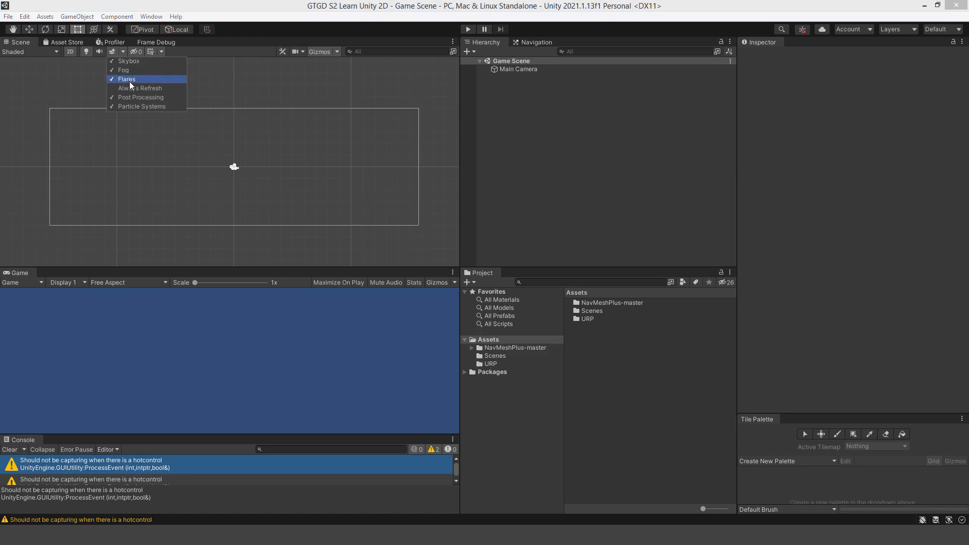
{"action": "left_click", "coordinate": [202, 51]}
{"action": "left_click", "coordinate": [161, 51]}
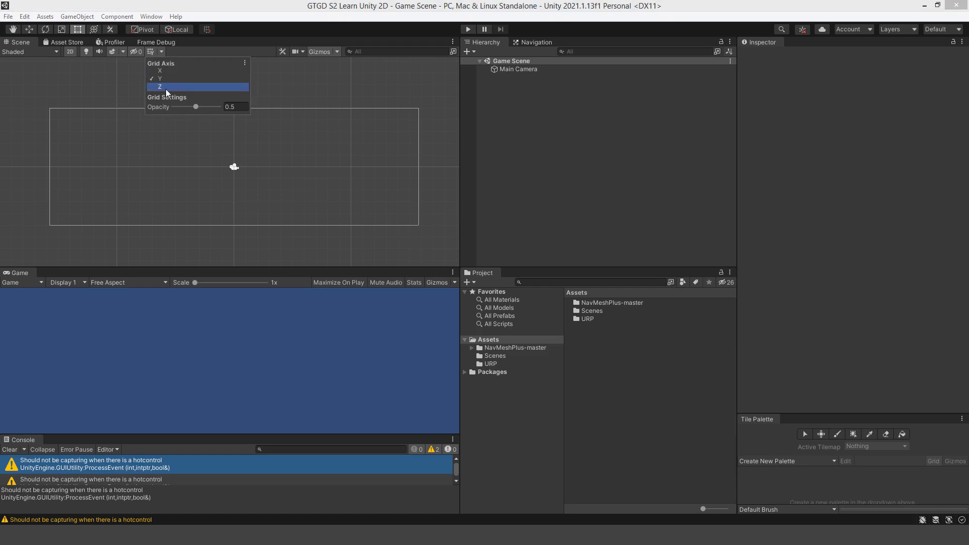
{"action": "left_click", "coordinate": [238, 9]}
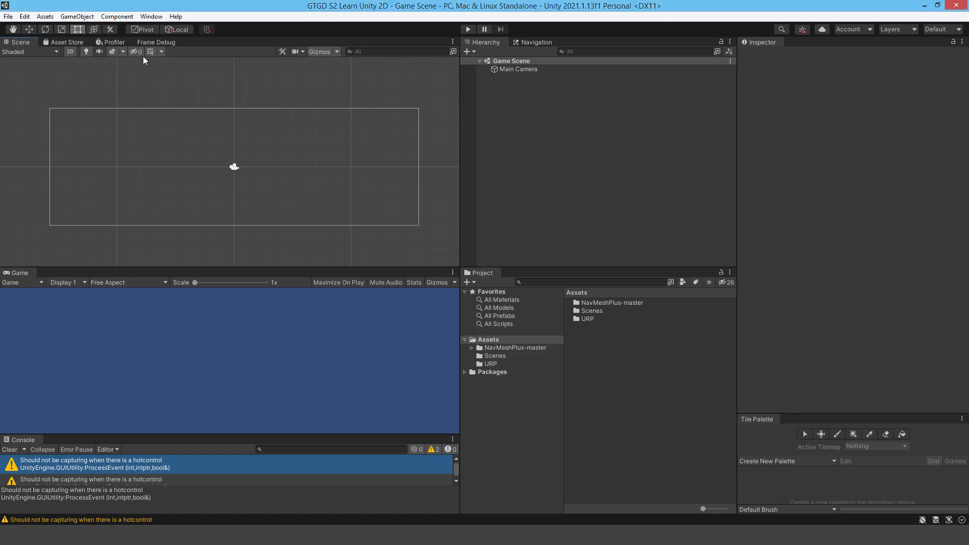
{"action": "left_click", "coordinate": [303, 51]}
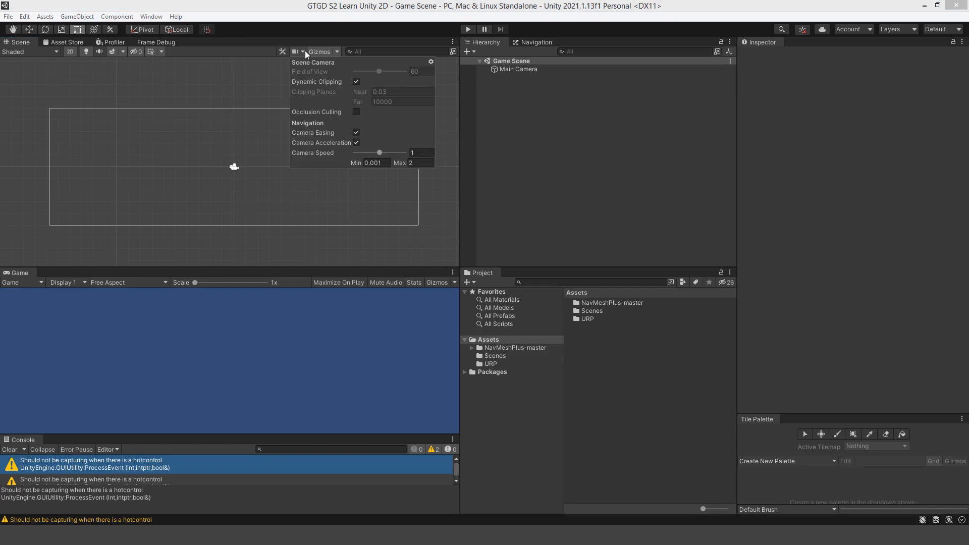
Step: Examine the Scene view's gizmo options, try the 3D icon size, and switch gizmo visibility off and on again
{"action": "left_click", "coordinate": [338, 51]}
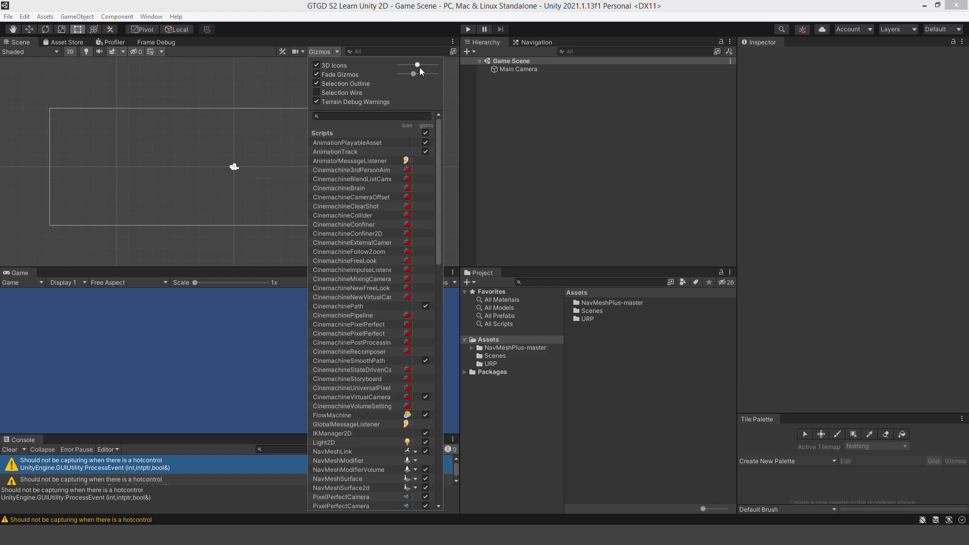
{"action": "left_click_drag", "start_coordinate": [419, 68], "coordinate": [425, 67]}
{"action": "left_click_drag", "start_coordinate": [423, 65], "coordinate": [415, 64]}
{"action": "scroll", "coordinate": [376, 364], "scroll_direction": "down", "scroll_amount": 5}
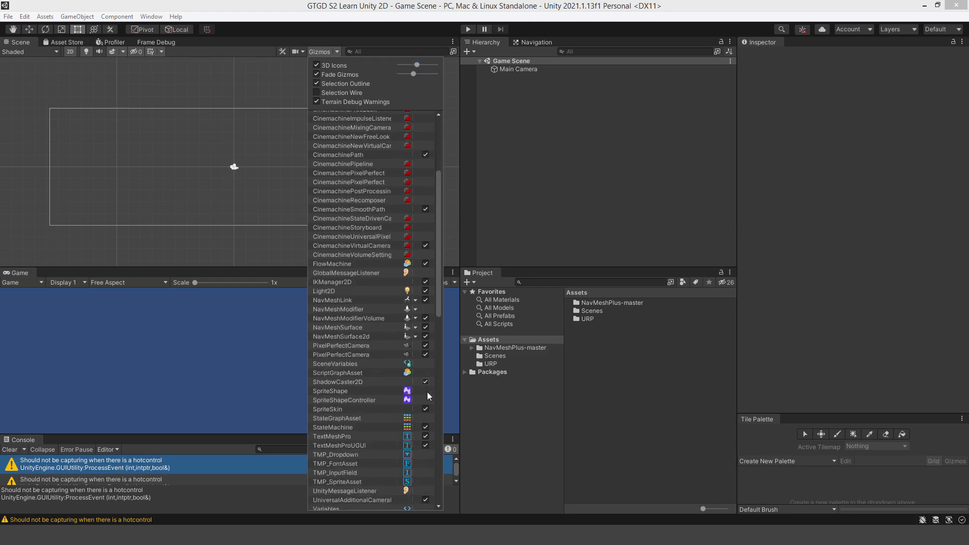
{"action": "scroll", "coordinate": [404, 319], "scroll_direction": "down", "scroll_amount": 15}
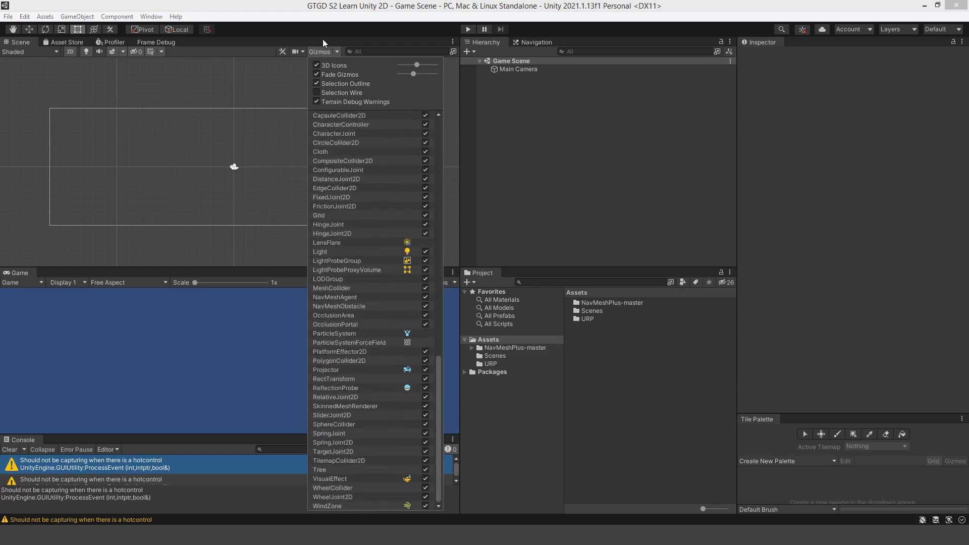
{"action": "left_click", "coordinate": [318, 52]}
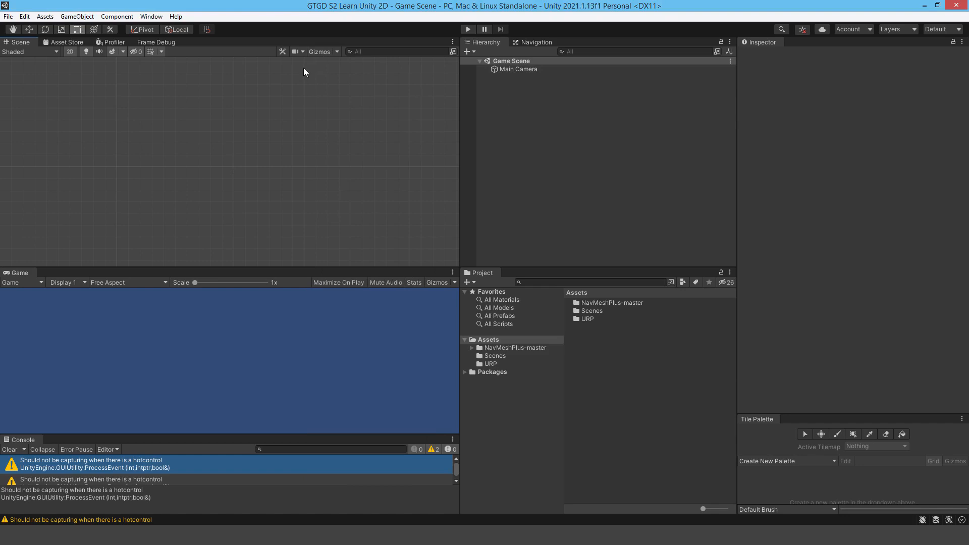
{"action": "left_click", "coordinate": [321, 52]}
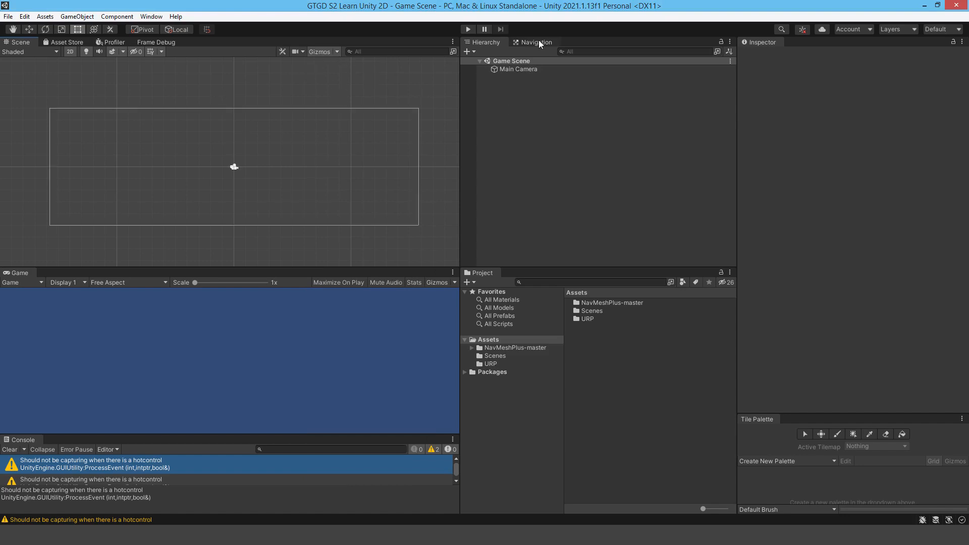
Step: Open the layer visibility list and try hiding and showing the UI layer in the Scene view
{"action": "left_click", "coordinate": [914, 29]}
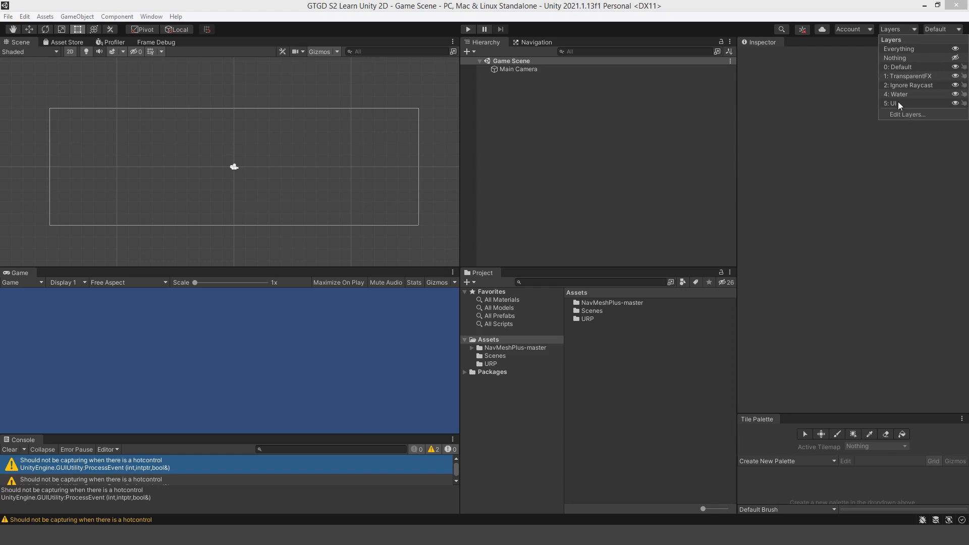
{"action": "left_click", "coordinate": [955, 103]}
{"action": "left_click", "coordinate": [955, 104]}
{"action": "scroll", "coordinate": [273, 168], "scroll_direction": "down", "scroll_amount": 10}
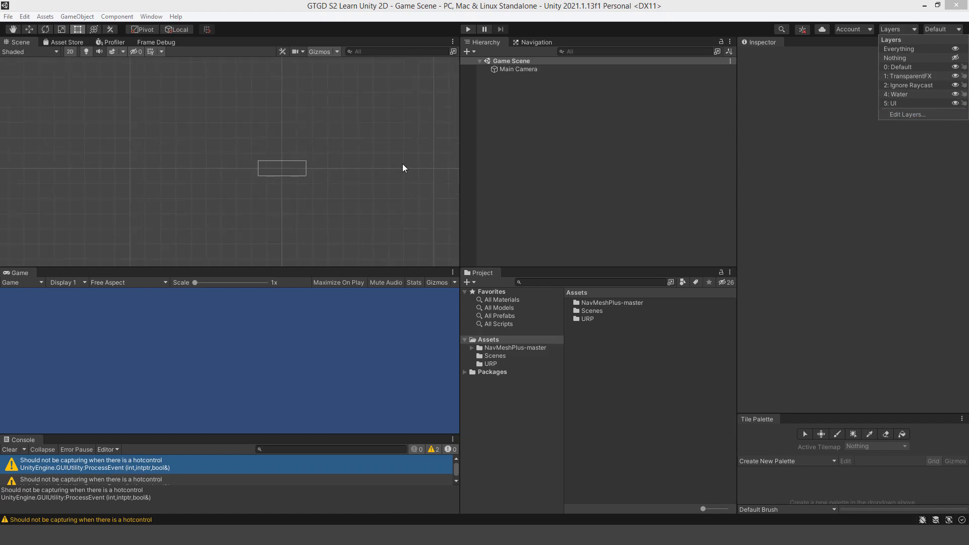
{"action": "left_click", "coordinate": [955, 103]}
{"action": "scroll", "coordinate": [336, 184], "scroll_direction": "up", "scroll_amount": 5}
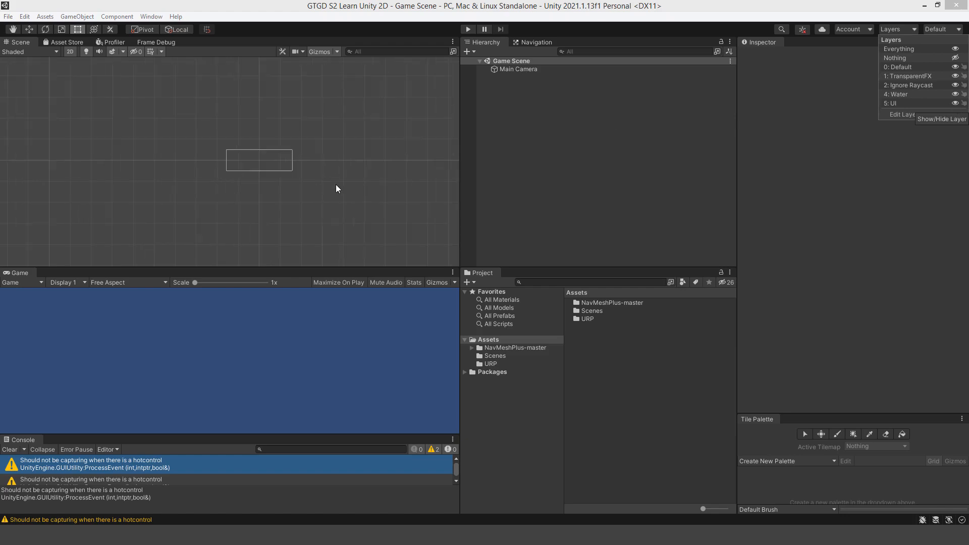
{"action": "middle_click_drag", "start_coordinate": [225, 153], "coordinate": [255, 179]}
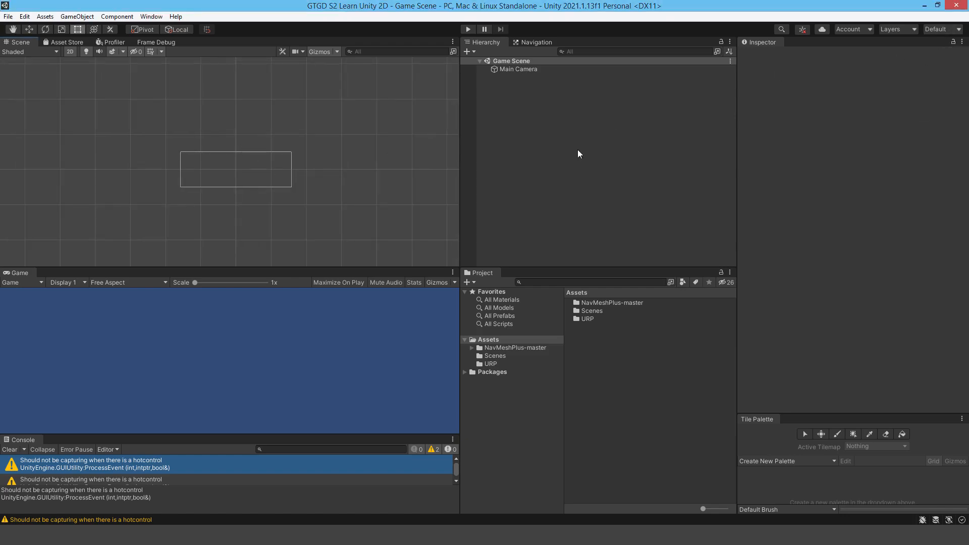
Step: Select Main Camera to show its properties in the Inspector, and enlarge the Tile Palette to about half the window's height
{"action": "left_click", "coordinate": [512, 72]}
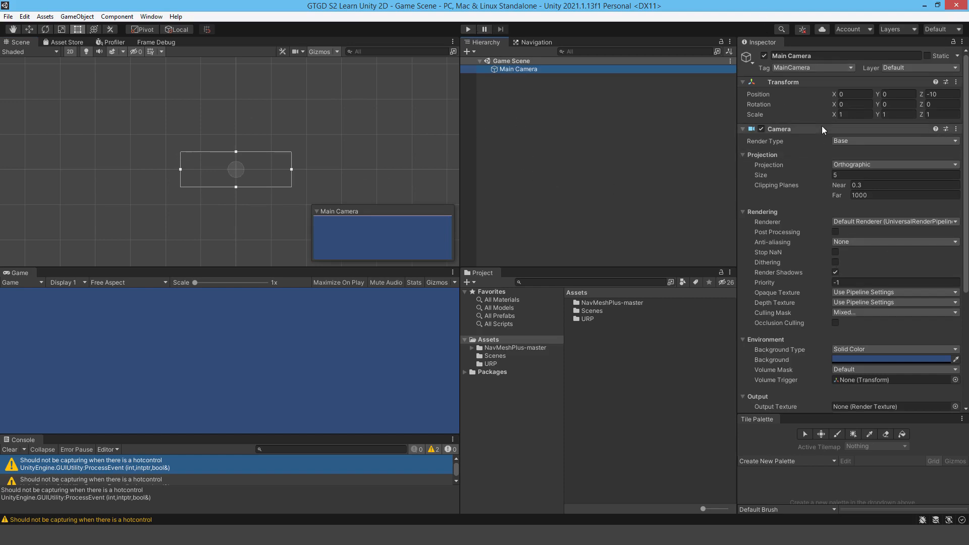
{"action": "left_click", "coordinate": [958, 43]}
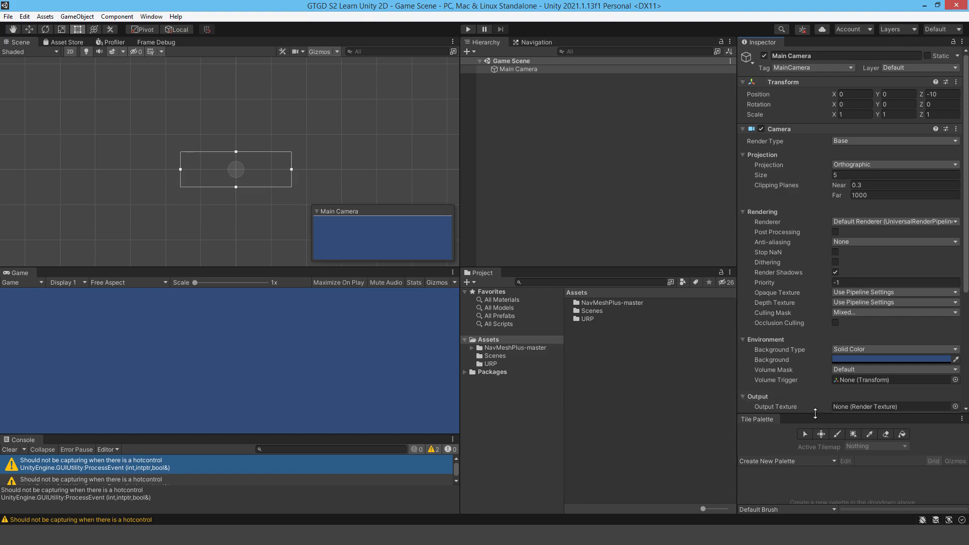
{"action": "left_click_drag", "start_coordinate": [811, 414], "coordinate": [810, 269]}
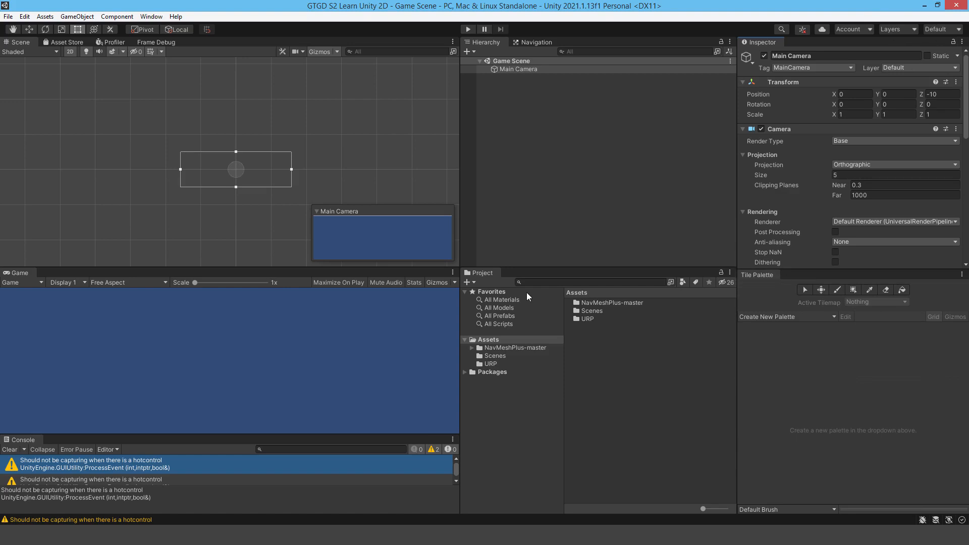